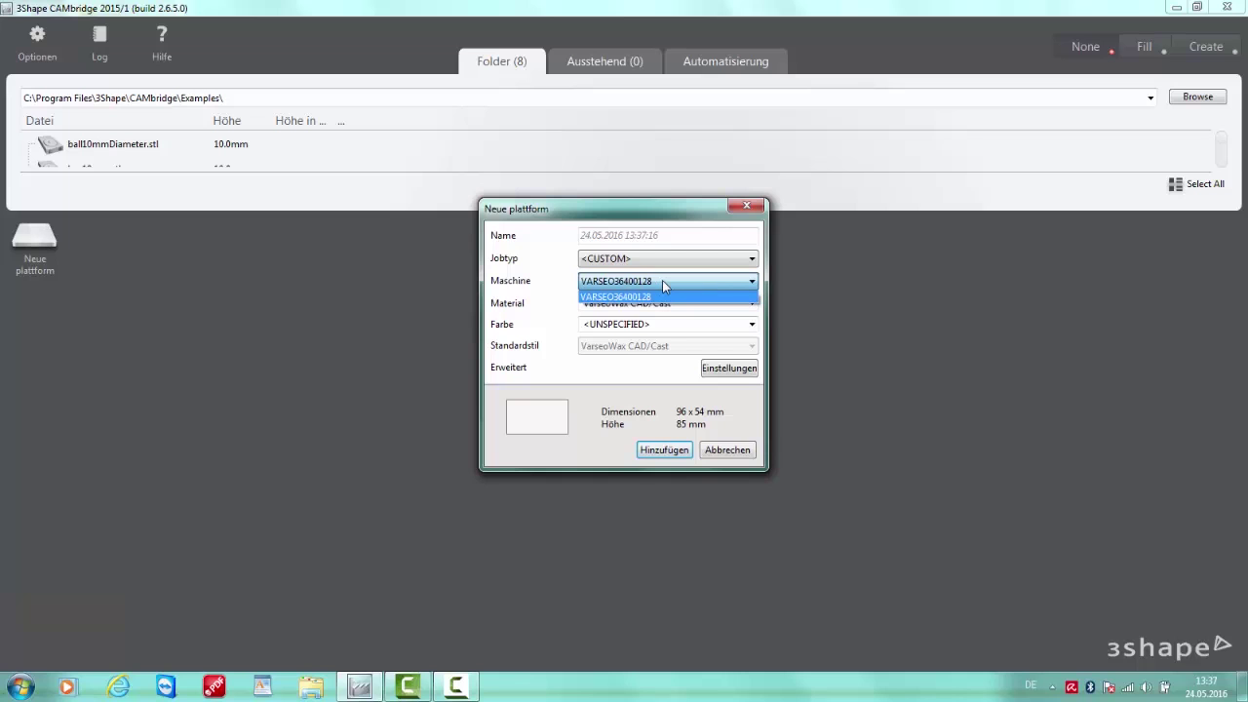
Add a new platform for machine VARSEO36400128 with VarseoWax CAD/Cast material and set its automation to Kein
{"action": "left_click", "coordinate": [662, 280]}
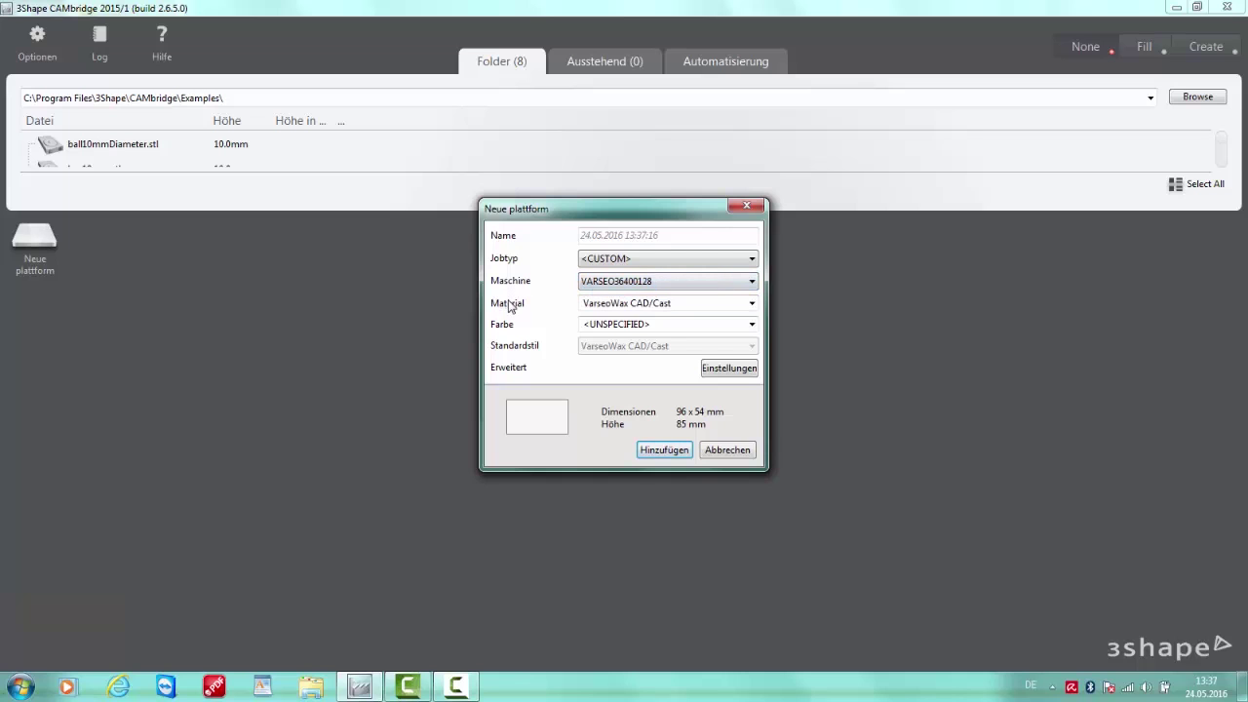
{"action": "left_click", "coordinate": [587, 304]}
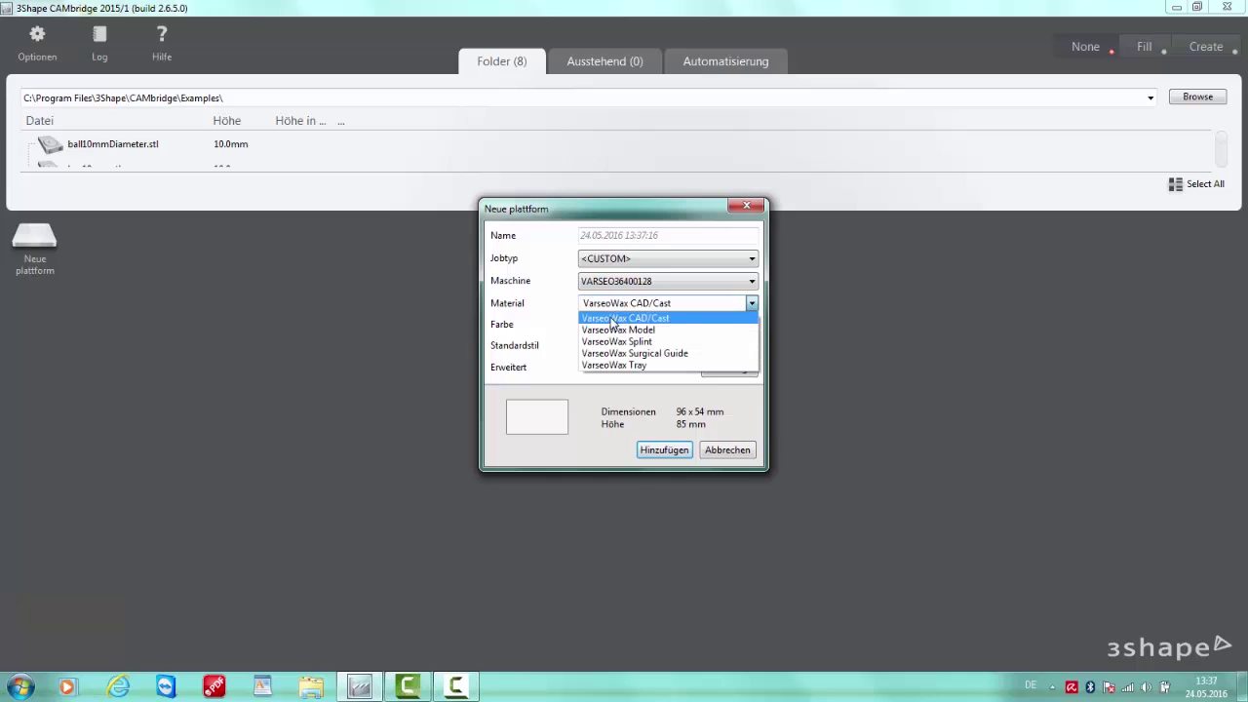
{"action": "left_click", "coordinate": [679, 319]}
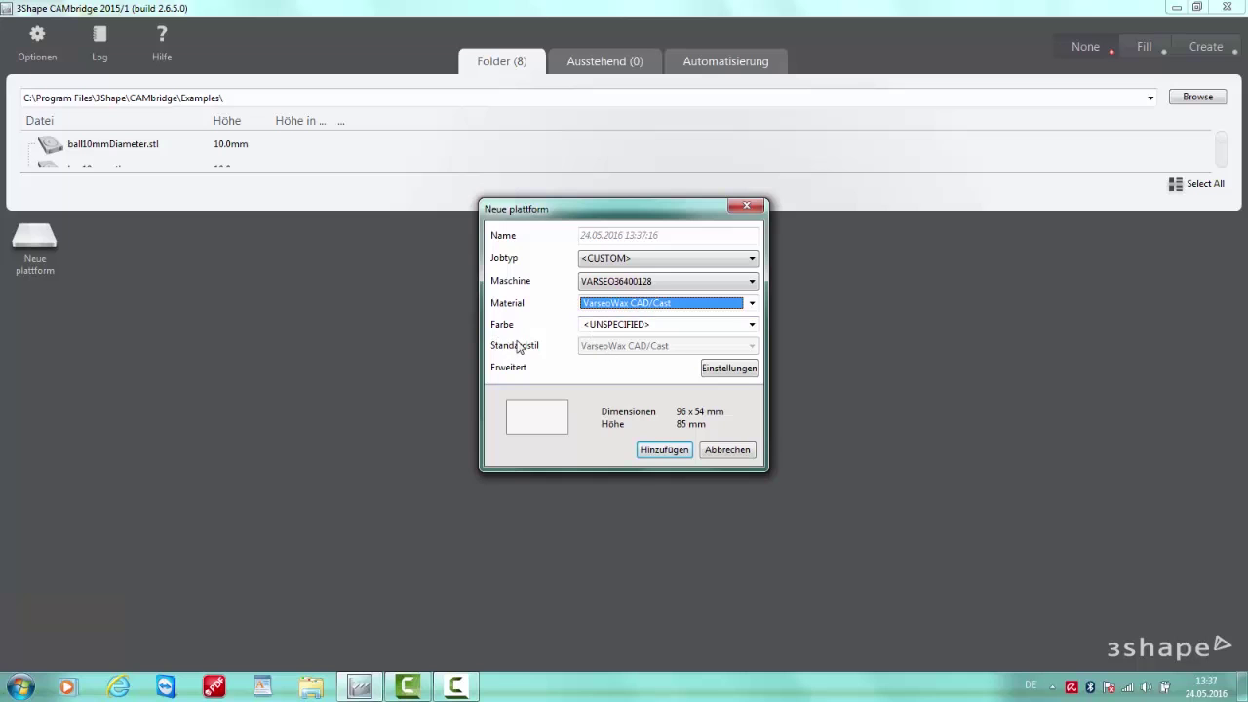
{"action": "left_click", "coordinate": [662, 451]}
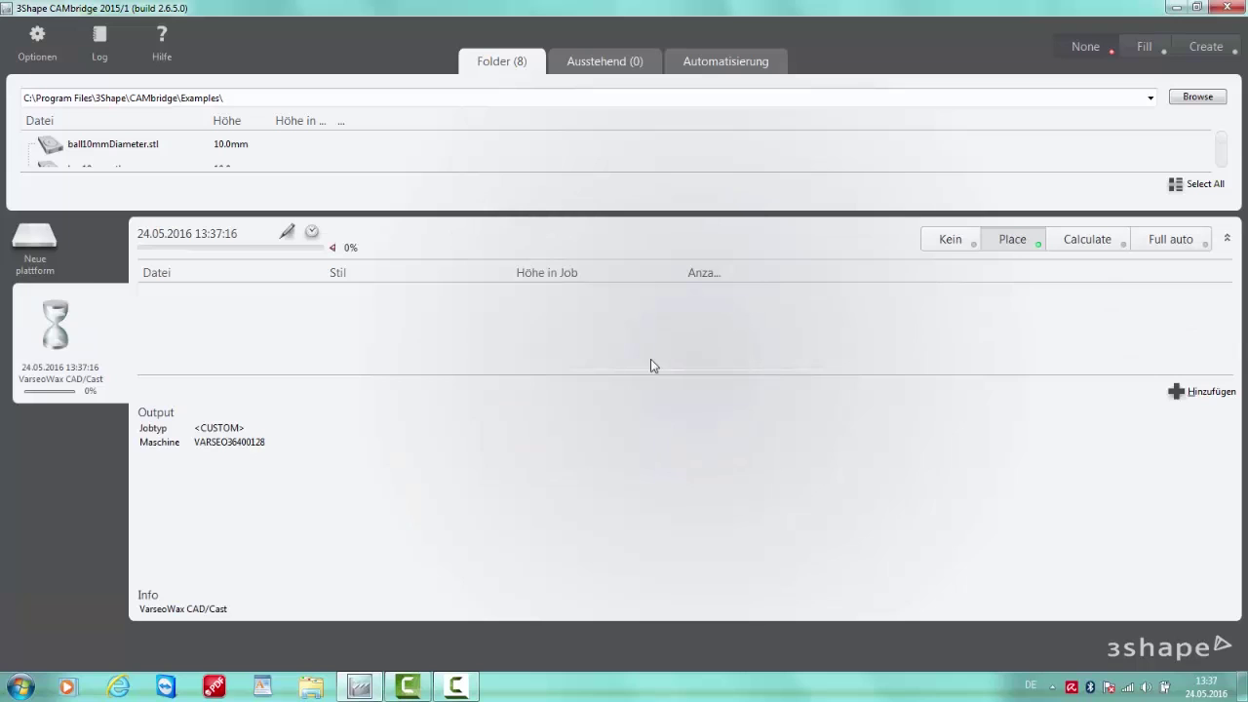
{"action": "left_click_drag", "start_coordinate": [615, 213], "coordinate": [615, 165]}
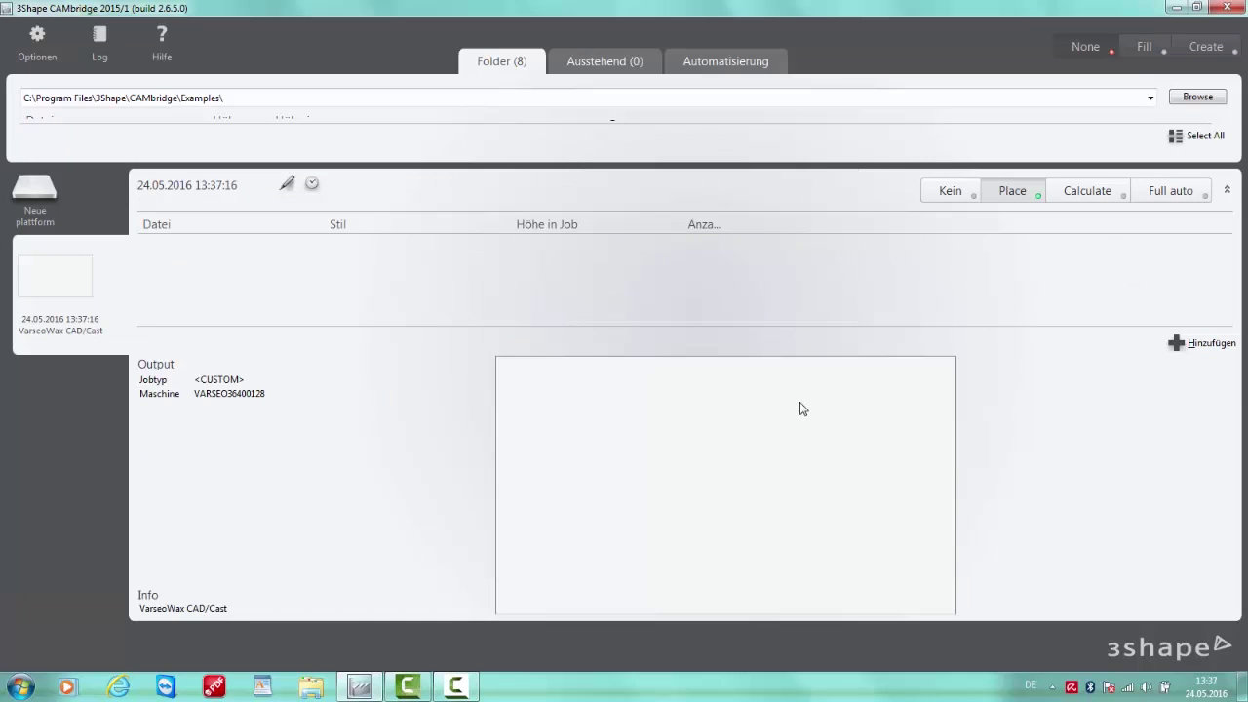
{"action": "left_click", "coordinate": [953, 199]}
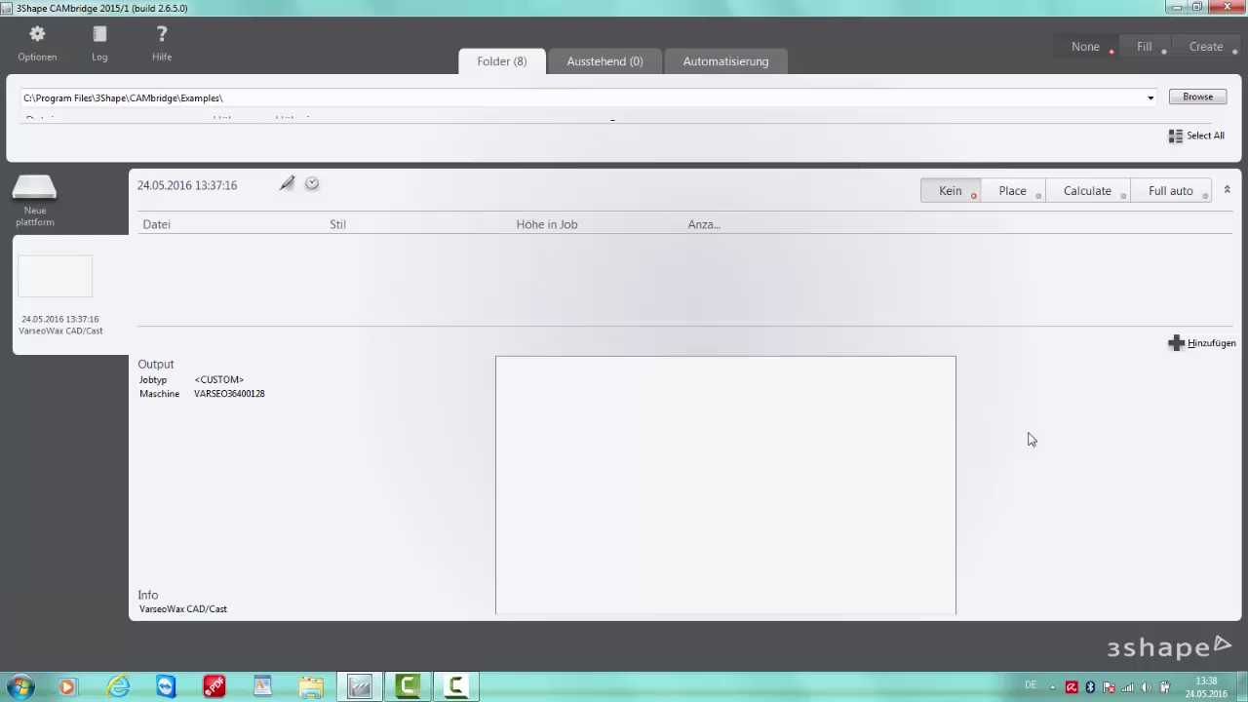
Add the OK_Grund model from the Klammerprothese folder to the platform, checking its 3D preview first
{"action": "left_click", "coordinate": [1197, 346]}
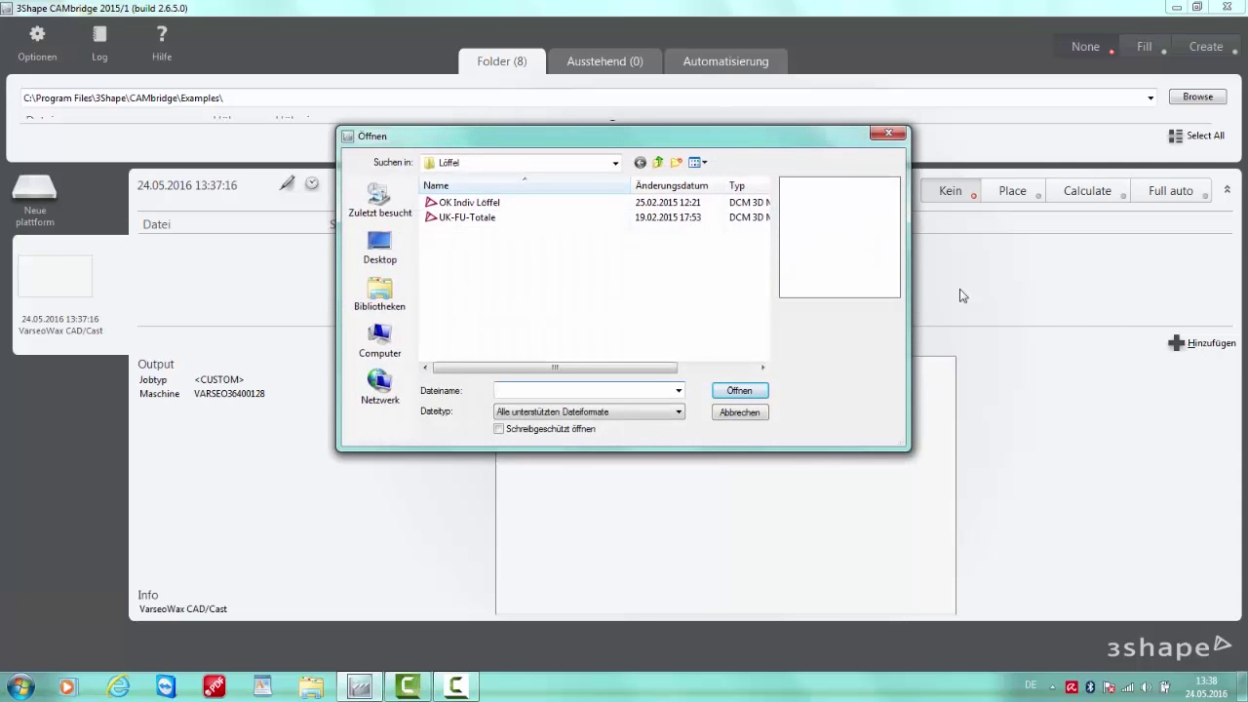
{"action": "left_click", "coordinate": [658, 162]}
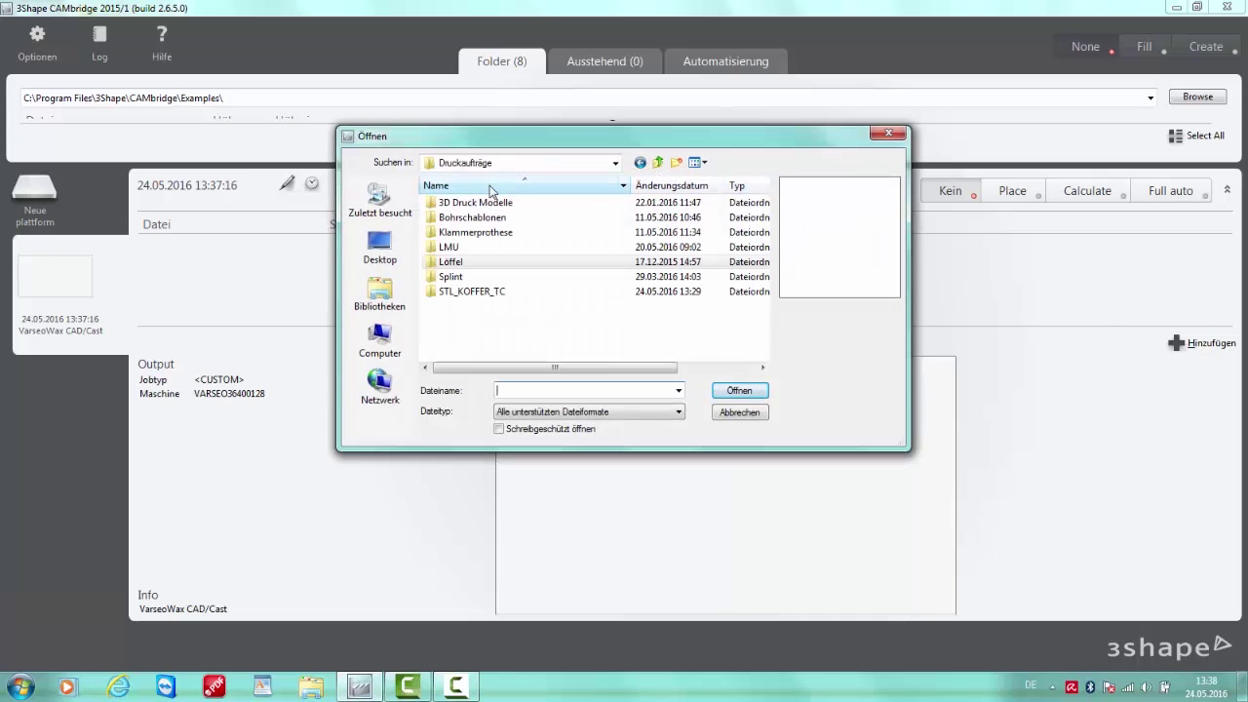
{"action": "double_click", "coordinate": [487, 232]}
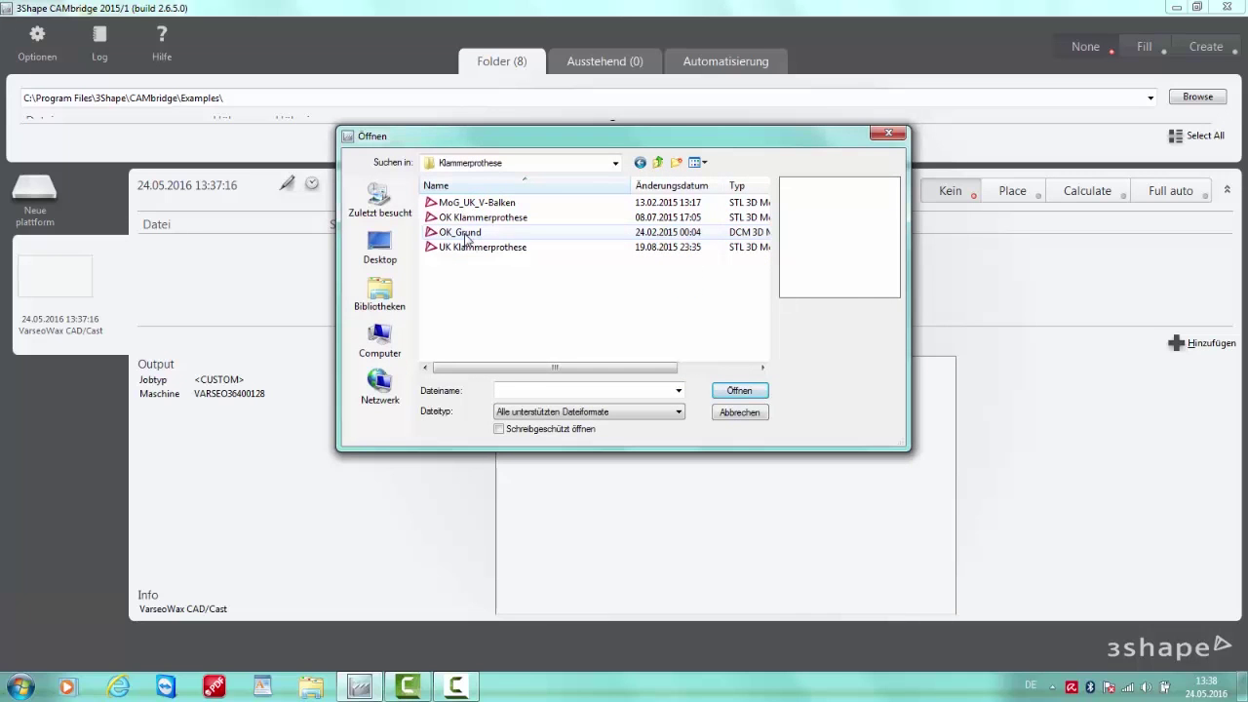
{"action": "left_click", "coordinate": [464, 234]}
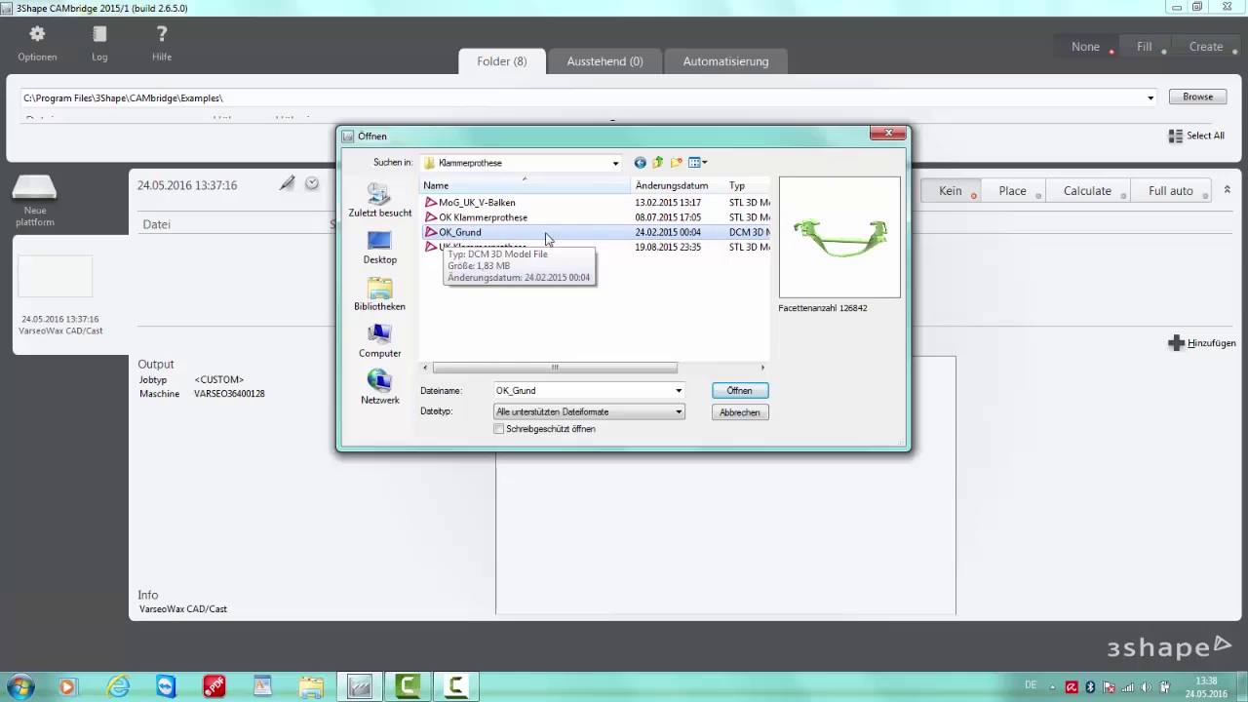
{"action": "left_click_drag", "start_coordinate": [873, 210], "coordinate": [881, 293]}
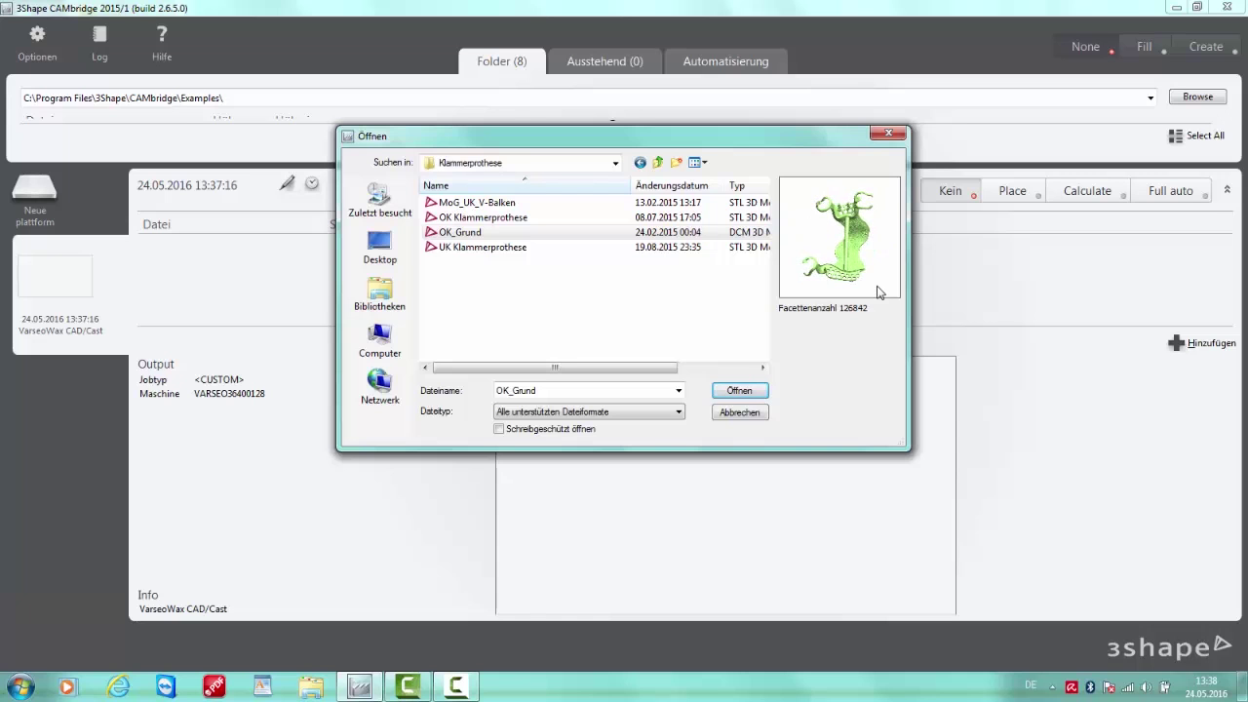
{"action": "left_click", "coordinate": [744, 392]}
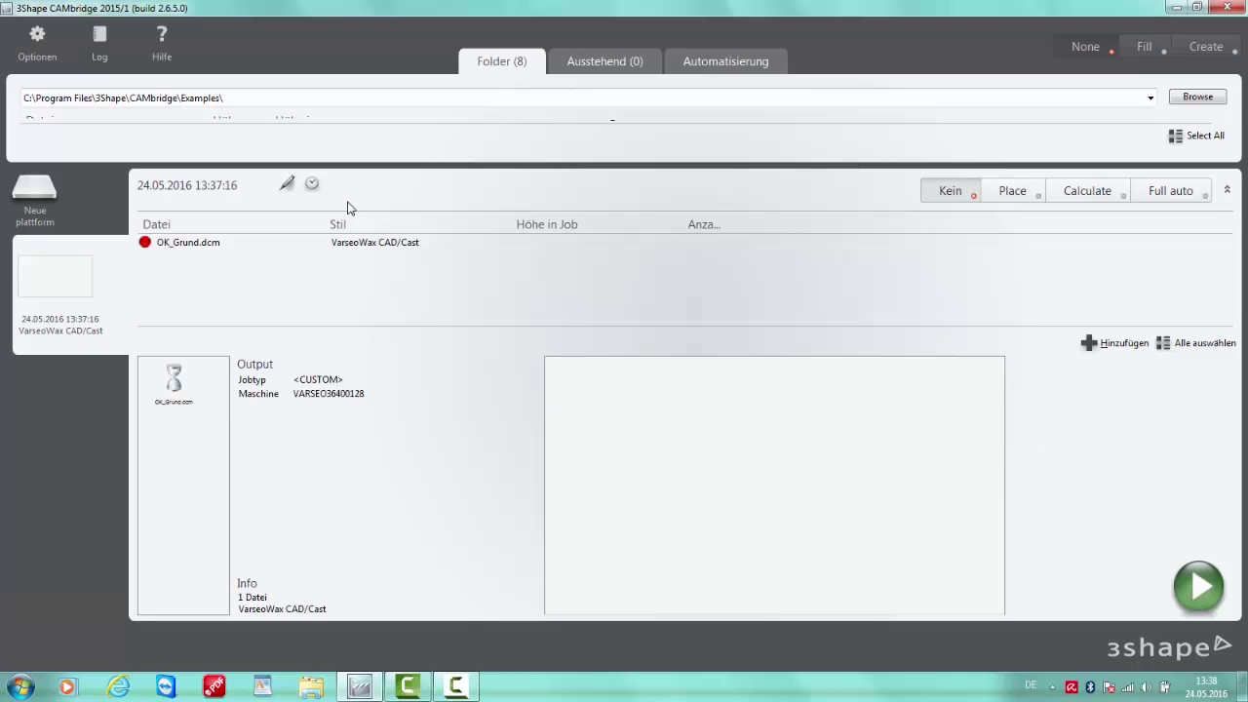
Rename the platform job as Oberkiefer
{"action": "left_click", "coordinate": [285, 186]}
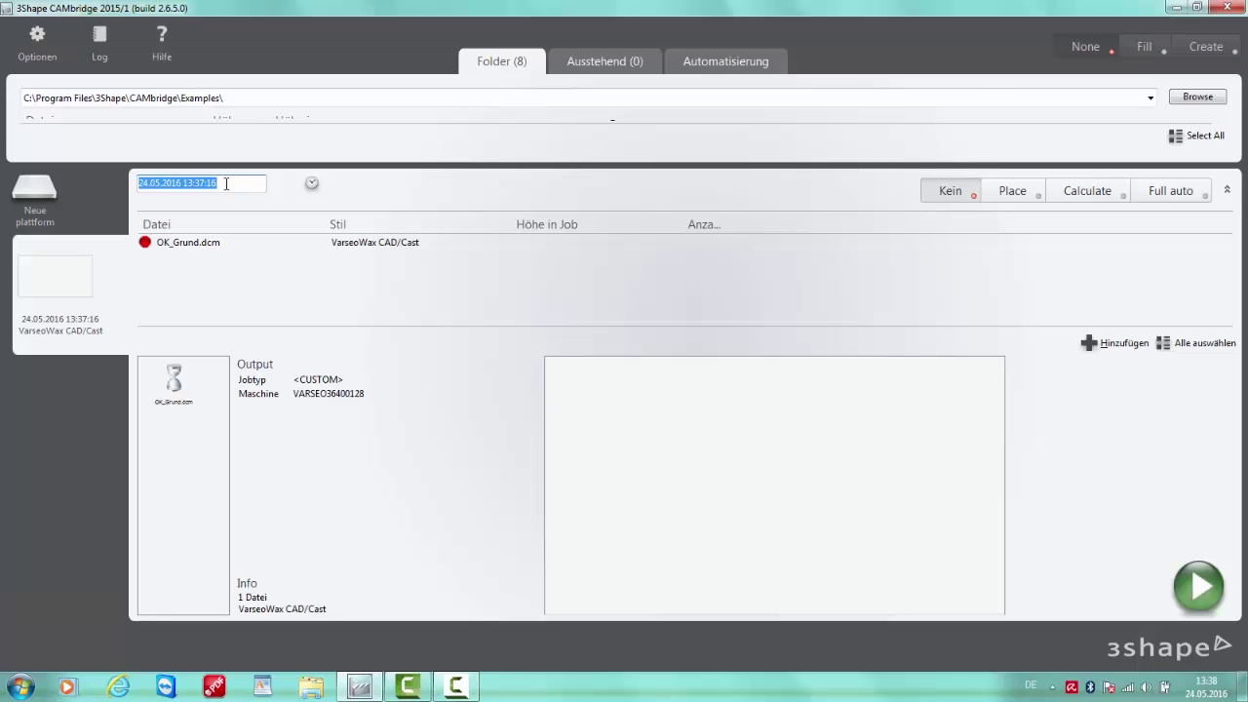
{"action": "type", "text": "Oberkiefer"}
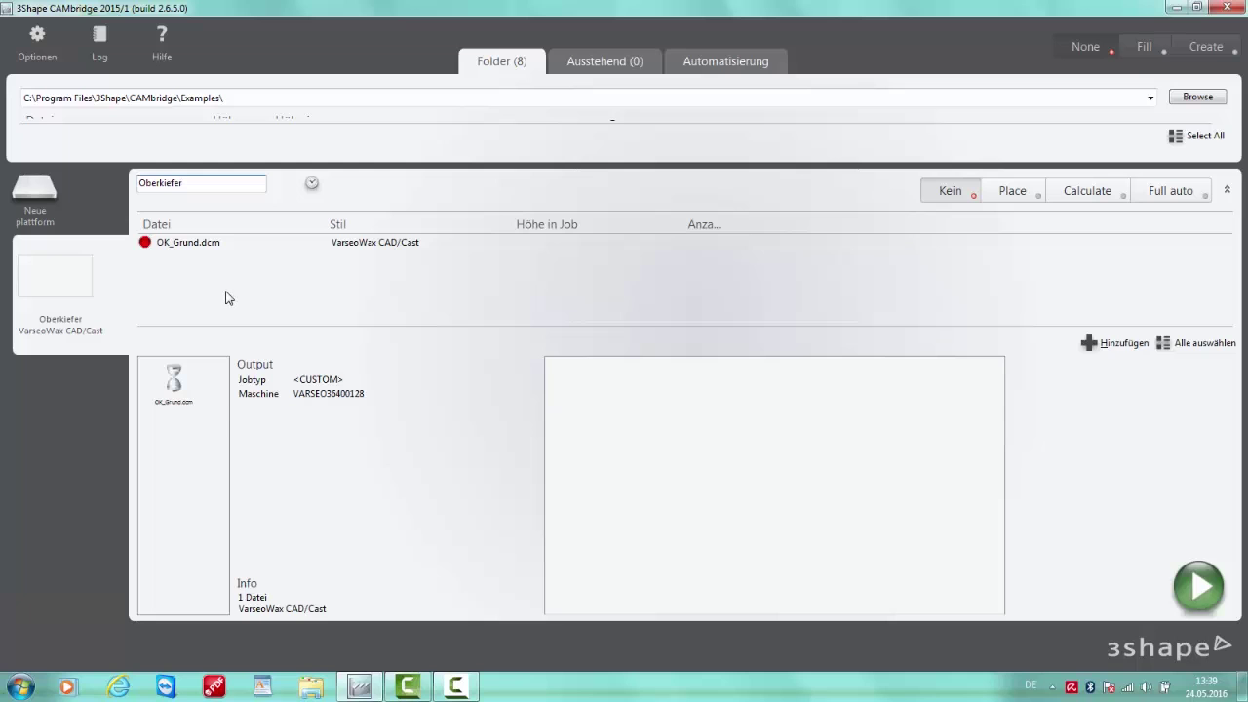
Open the OK_Grund.dcm object for inspection and look at both sides of the framework
{"action": "left_click", "coordinate": [160, 243]}
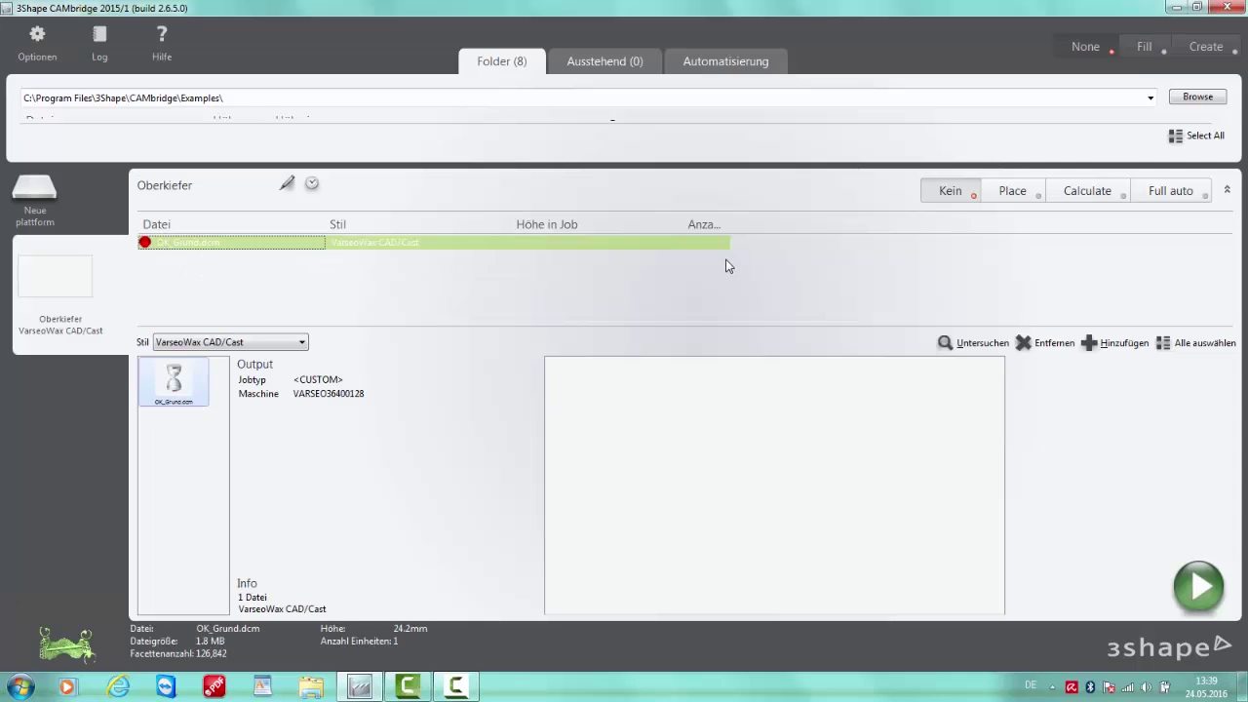
{"action": "left_click", "coordinate": [12, 525]}
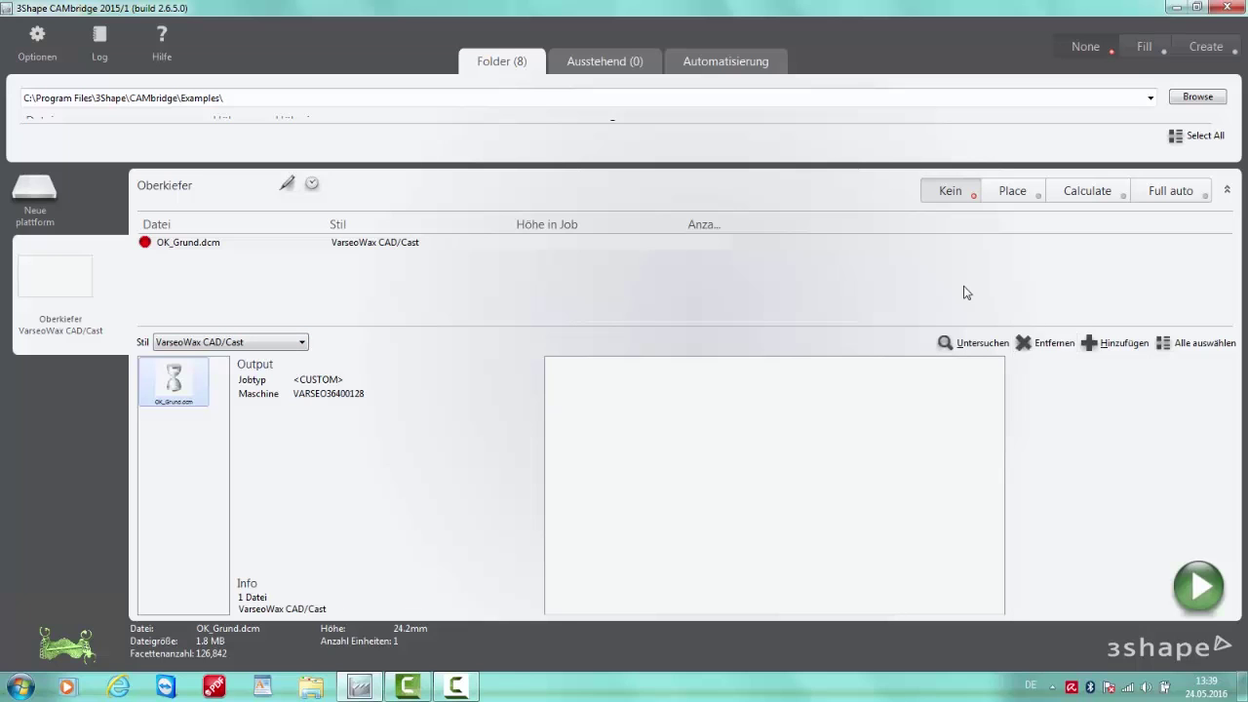
{"action": "left_click", "coordinate": [967, 343]}
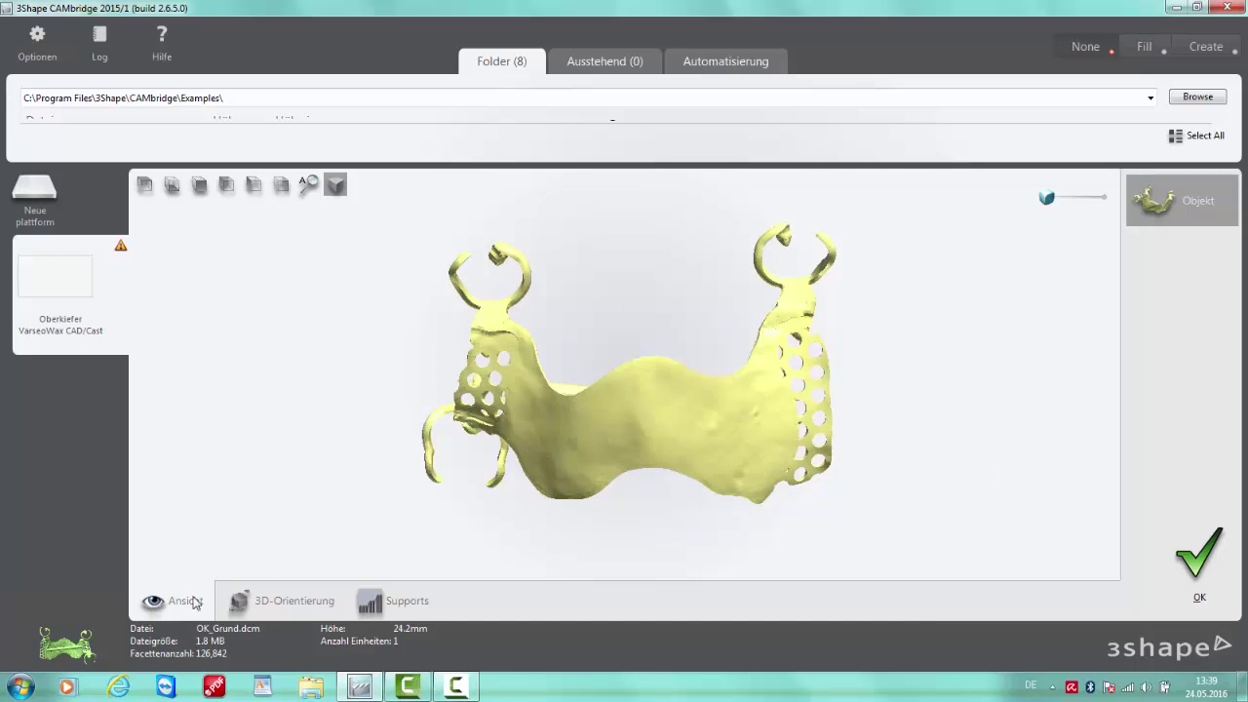
{"action": "right_click_drag", "start_coordinate": [855, 429], "coordinate": [575, 429]}
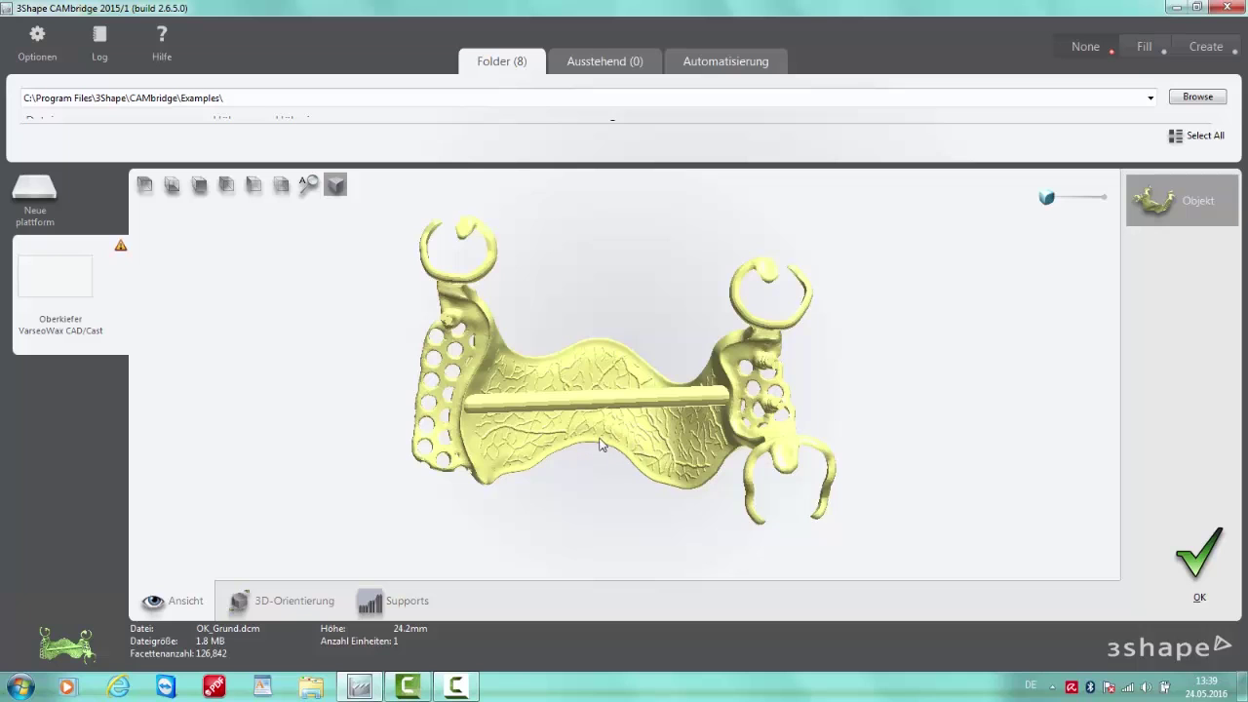
Bring up the framework's 3D orientation and examine how it sits above the platform grid
{"action": "left_click", "coordinate": [294, 602]}
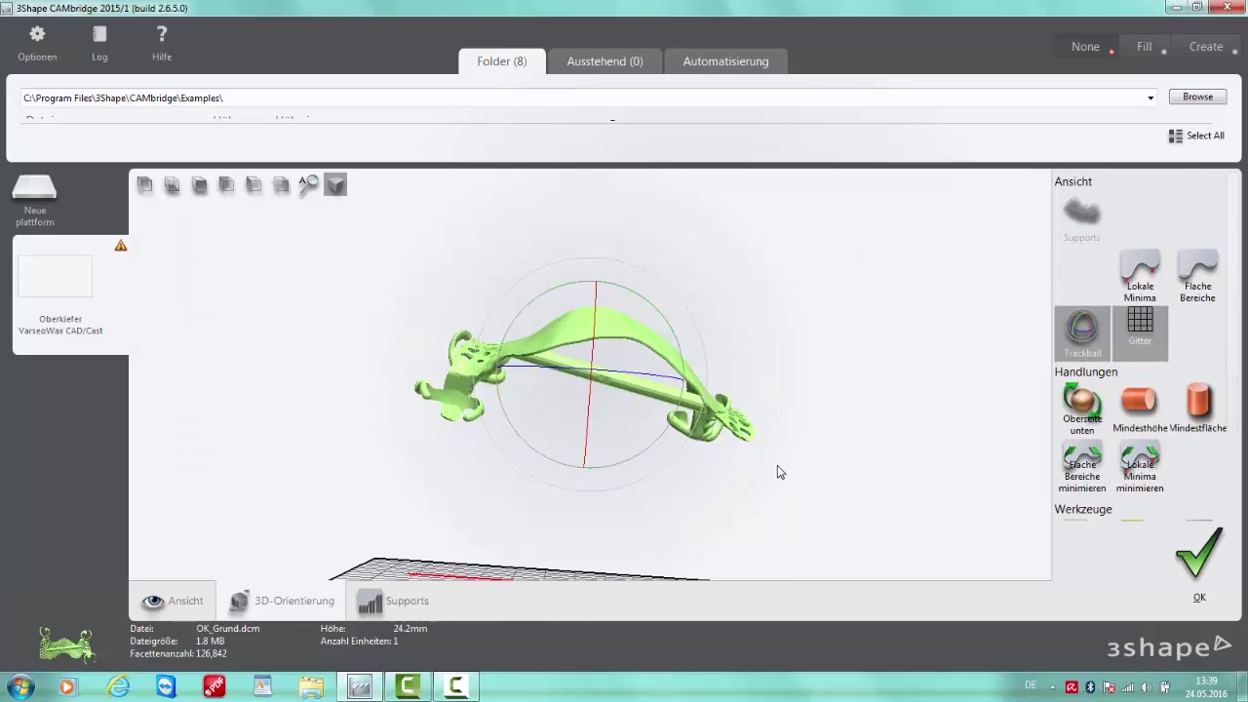
{"action": "middle_click_drag", "start_coordinate": [777, 465], "coordinate": [767, 365]}
{"action": "mouse_move", "coordinate": [777, 448]}
{"action": "left_mouse_down"}
{"action": "mouse_move", "coordinate": [713, 366]}
{"action": "mouse_move", "coordinate": [653, 444]}
{"action": "mouse_move", "coordinate": [498, 438]}
{"action": "mouse_move", "coordinate": [676, 450]}
{"action": "mouse_move", "coordinate": [651, 429]}
{"action": "mouse_move", "coordinate": [569, 429]}
{"action": "mouse_move", "coordinate": [604, 461]}
{"action": "mouse_move", "coordinate": [685, 360]}
{"action": "mouse_move", "coordinate": [751, 458]}
{"action": "mouse_move", "coordinate": [777, 458]}
{"action": "left_mouse_up"}
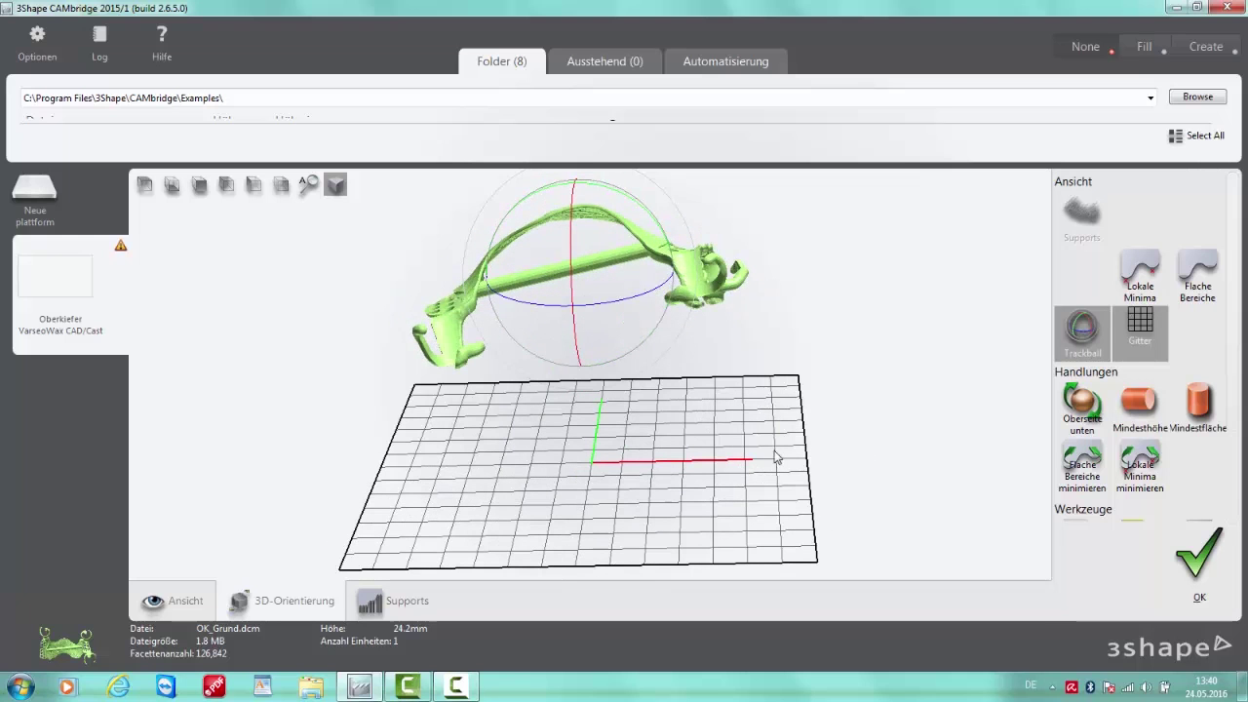
{"action": "left_click_drag", "start_coordinate": [761, 526], "coordinate": [761, 489]}
{"action": "right_click_drag", "start_coordinate": [714, 515], "coordinate": [713, 515]}
{"action": "scroll", "coordinate": [713, 514], "scroll_direction": "down", "scroll_amount": 3}
Try rotating the framework freely with the trackball, then restore its automatic orientation
{"action": "mouse_move", "coordinate": [794, 454]}
{"action": "left_mouse_down"}
{"action": "mouse_move", "coordinate": [810, 454]}
{"action": "mouse_move", "coordinate": [769, 454]}
{"action": "left_mouse_up"}
{"action": "left_click_drag", "start_coordinate": [613, 337], "coordinate": [654, 365]}
{"action": "left_click_drag", "start_coordinate": [822, 404], "coordinate": [735, 409]}
{"action": "mouse_move", "coordinate": [690, 334]}
{"action": "left_mouse_down"}
{"action": "mouse_move", "coordinate": [703, 366]}
{"action": "mouse_move", "coordinate": [694, 402]}
{"action": "left_mouse_up"}
{"action": "right_click_drag", "start_coordinate": [842, 466], "coordinate": [923, 466]}
{"action": "left_click", "coordinate": [1107, 561]}
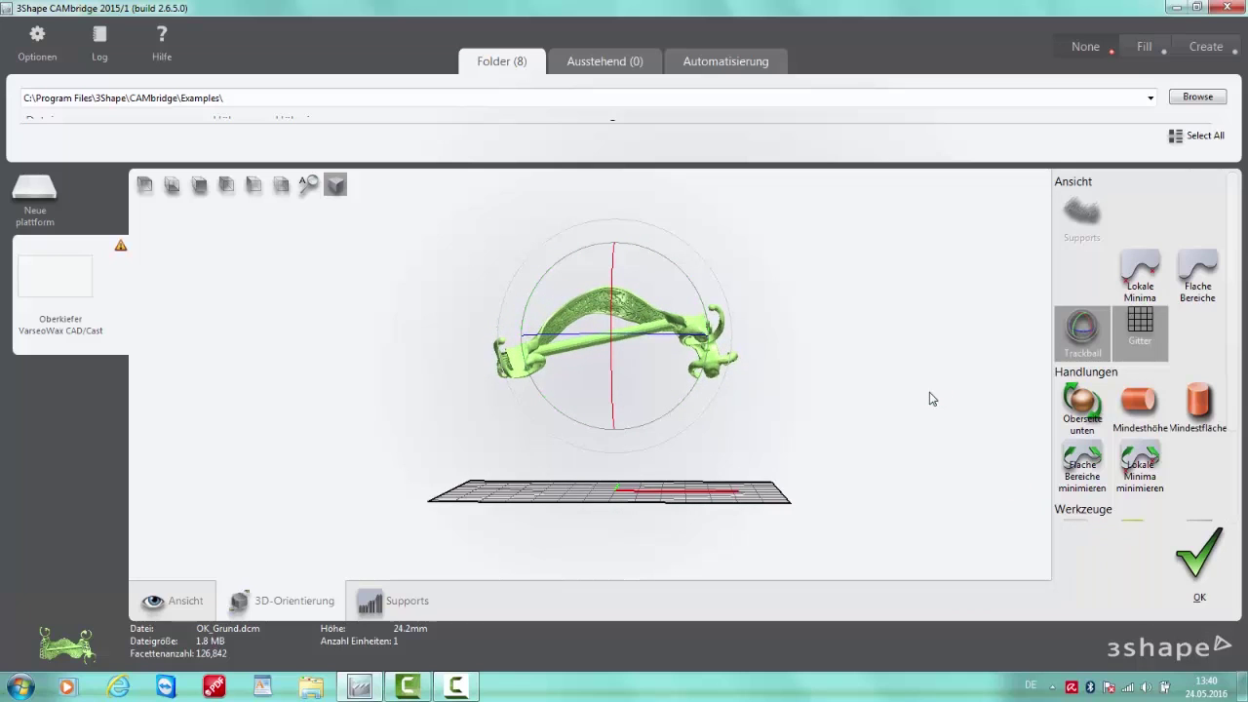
Orient the framework for minimum height and check its position above the grid from several sides
{"action": "left_click", "coordinate": [1140, 404]}
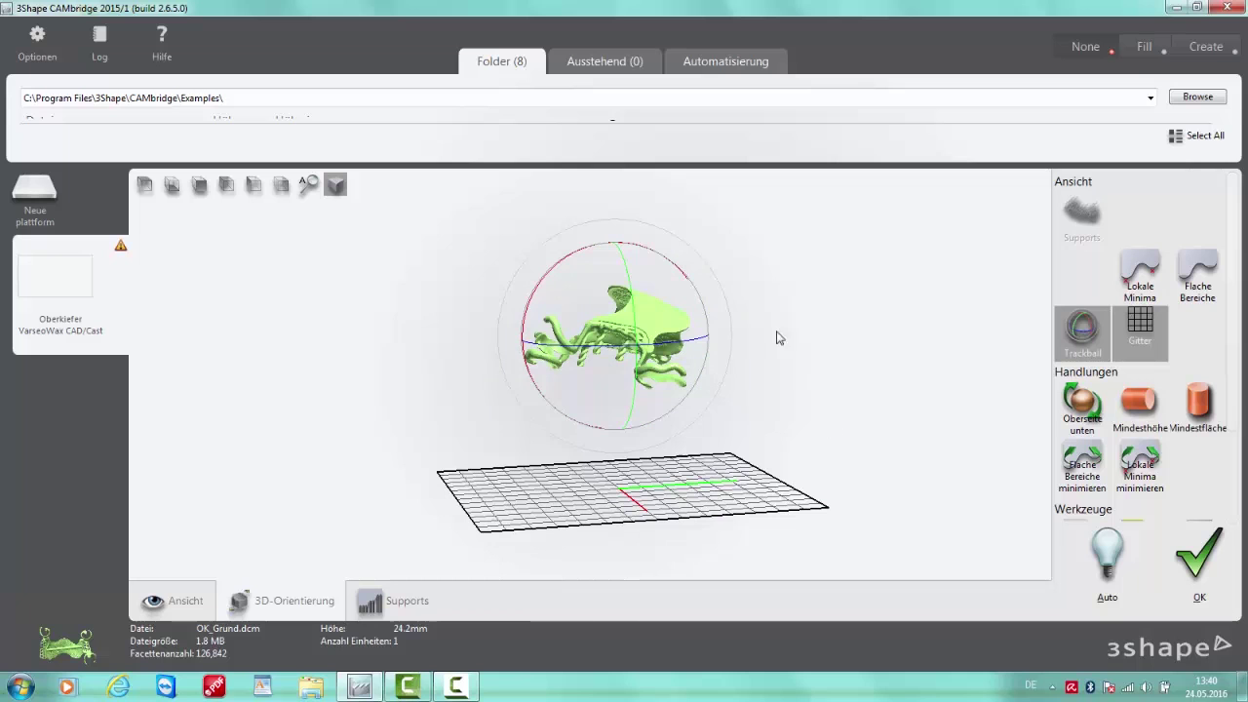
{"action": "left_click_drag", "start_coordinate": [724, 289], "coordinate": [721, 359]}
{"action": "right_click_drag", "start_coordinate": [543, 454], "coordinate": [610, 454]}
{"action": "left_click_drag", "start_coordinate": [734, 353], "coordinate": [736, 344]}
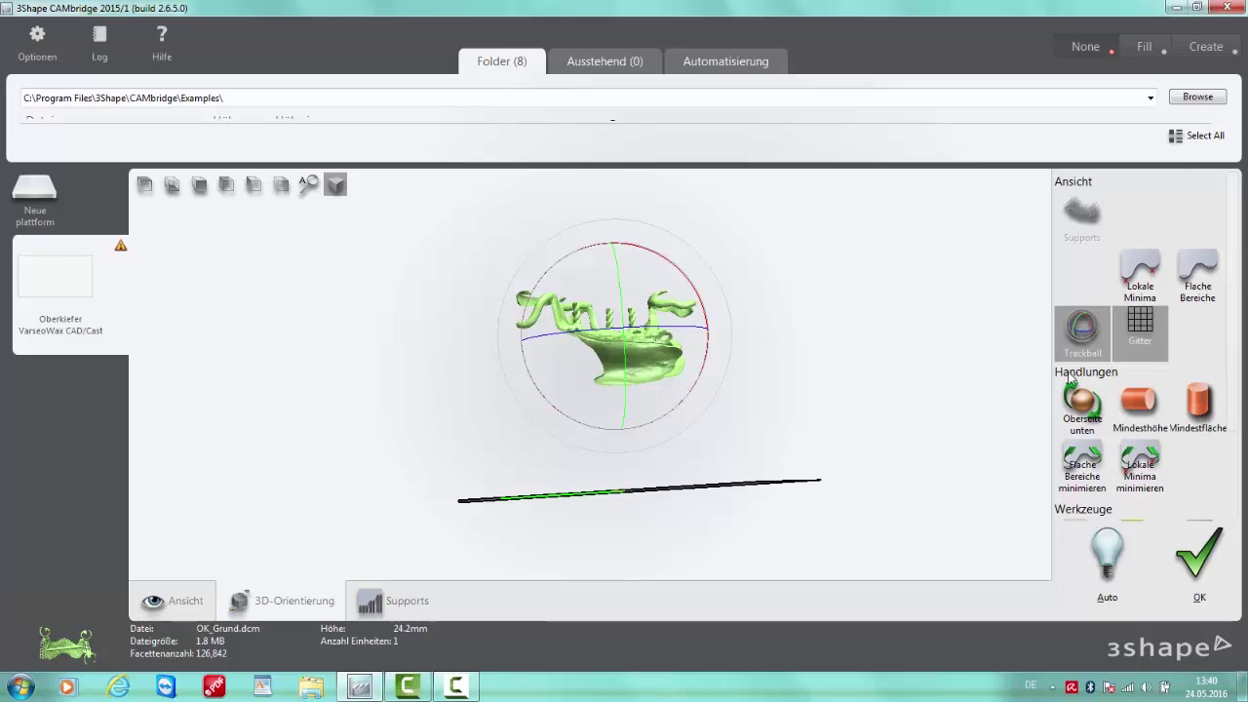
Flip the framework's top side down, reapply the minimum height orientation and check the underside
{"action": "left_click", "coordinate": [1089, 415]}
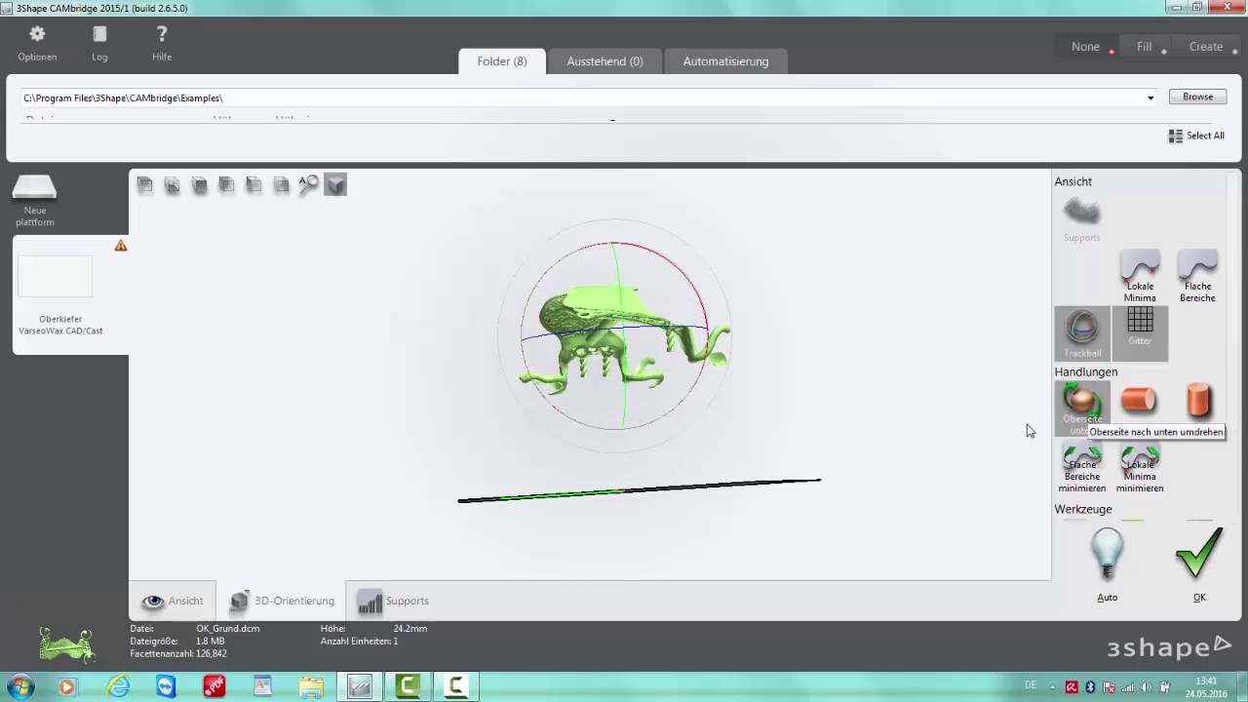
{"action": "left_click", "coordinate": [1139, 406]}
{"action": "right_click_drag", "start_coordinate": [736, 374], "coordinate": [706, 393]}
{"action": "left_click_drag", "start_coordinate": [707, 399], "coordinate": [568, 438]}
{"action": "right_click_drag", "start_coordinate": [568, 431], "coordinate": [568, 430]}
{"action": "left_click_drag", "start_coordinate": [552, 472], "coordinate": [696, 474]}
{"action": "left_click_drag", "start_coordinate": [504, 542], "coordinate": [517, 453]}
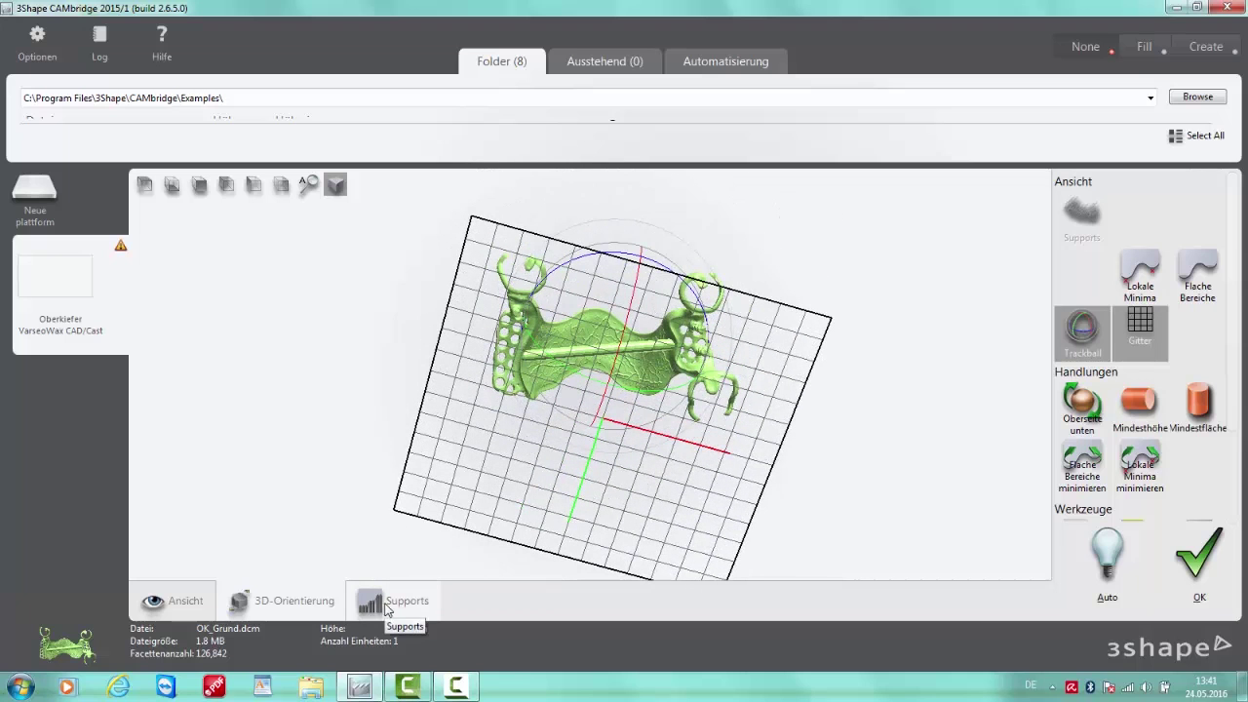
Generate the supports for the framework and inspect their contact points on its underside
{"action": "left_click", "coordinate": [387, 606]}
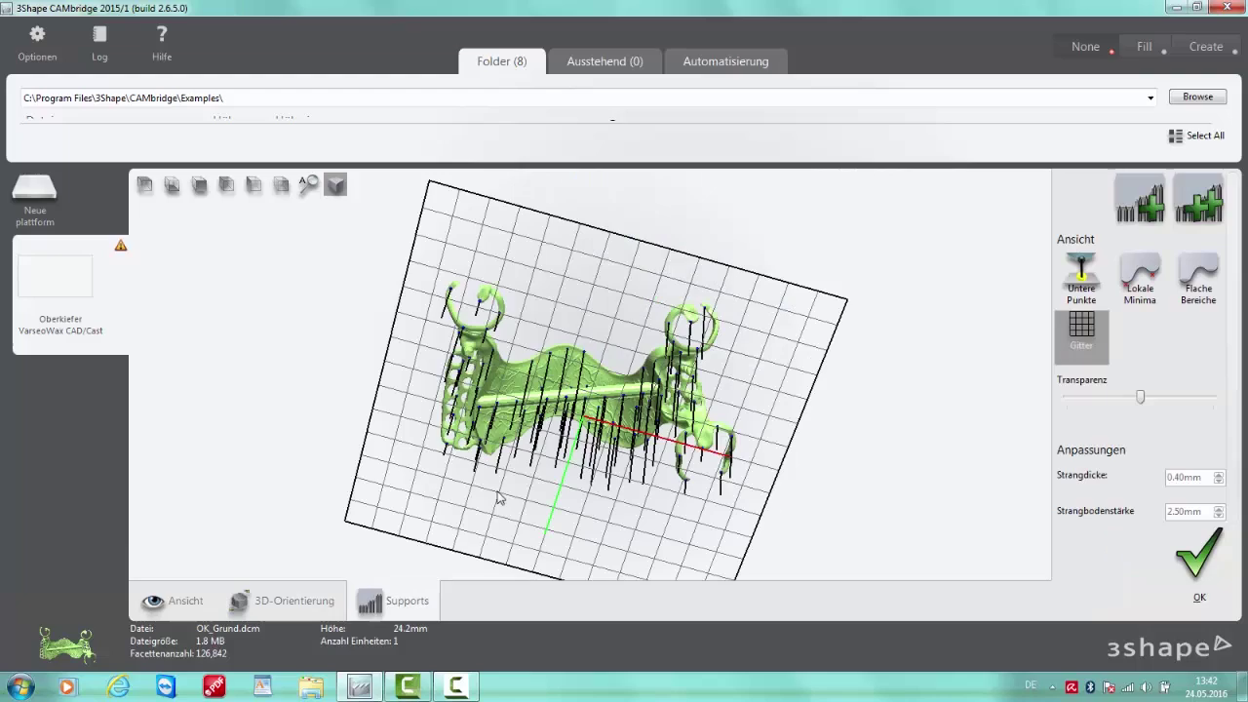
{"action": "right_click_drag", "start_coordinate": [810, 423], "coordinate": [846, 424]}
{"action": "scroll", "coordinate": [846, 424], "scroll_direction": "up", "scroll_amount": 5}
{"action": "middle_click_drag", "start_coordinate": [757, 390], "coordinate": [831, 408]}
{"action": "right_click_drag", "start_coordinate": [832, 415], "coordinate": [862, 428]}
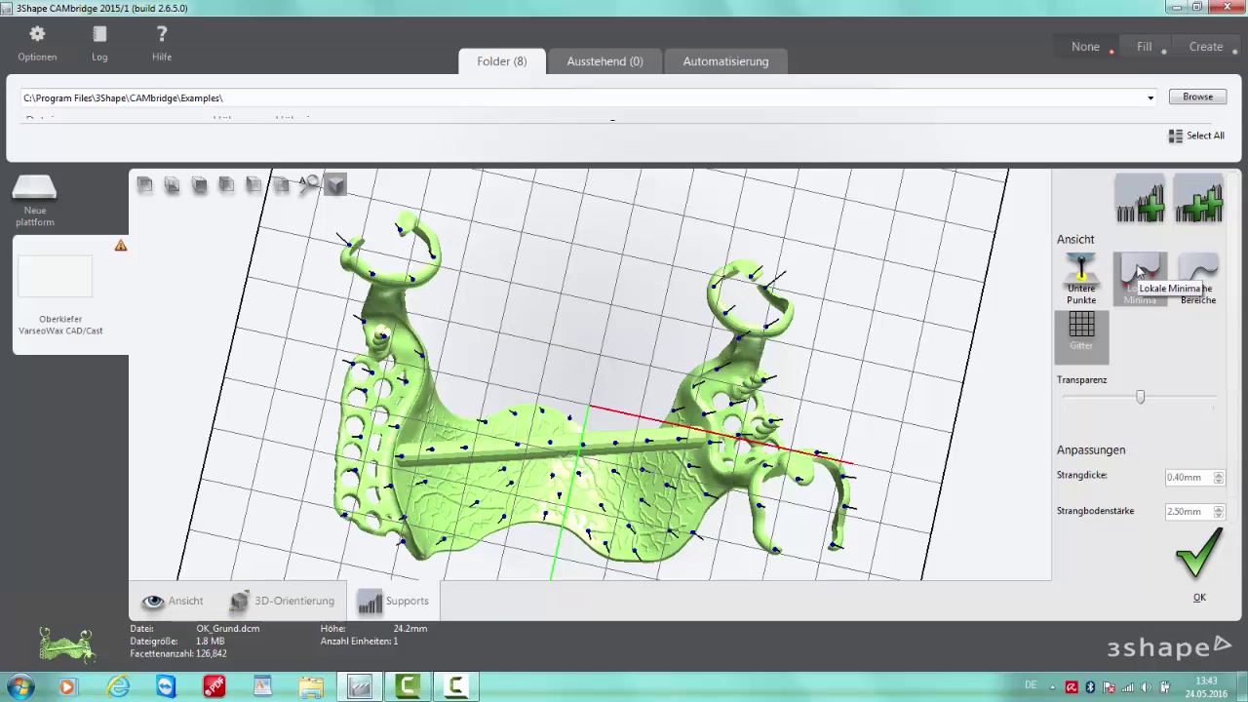
Show the local minima and adjust the support at the marked tip of the single spiral pin
{"action": "left_click", "coordinate": [1146, 283]}
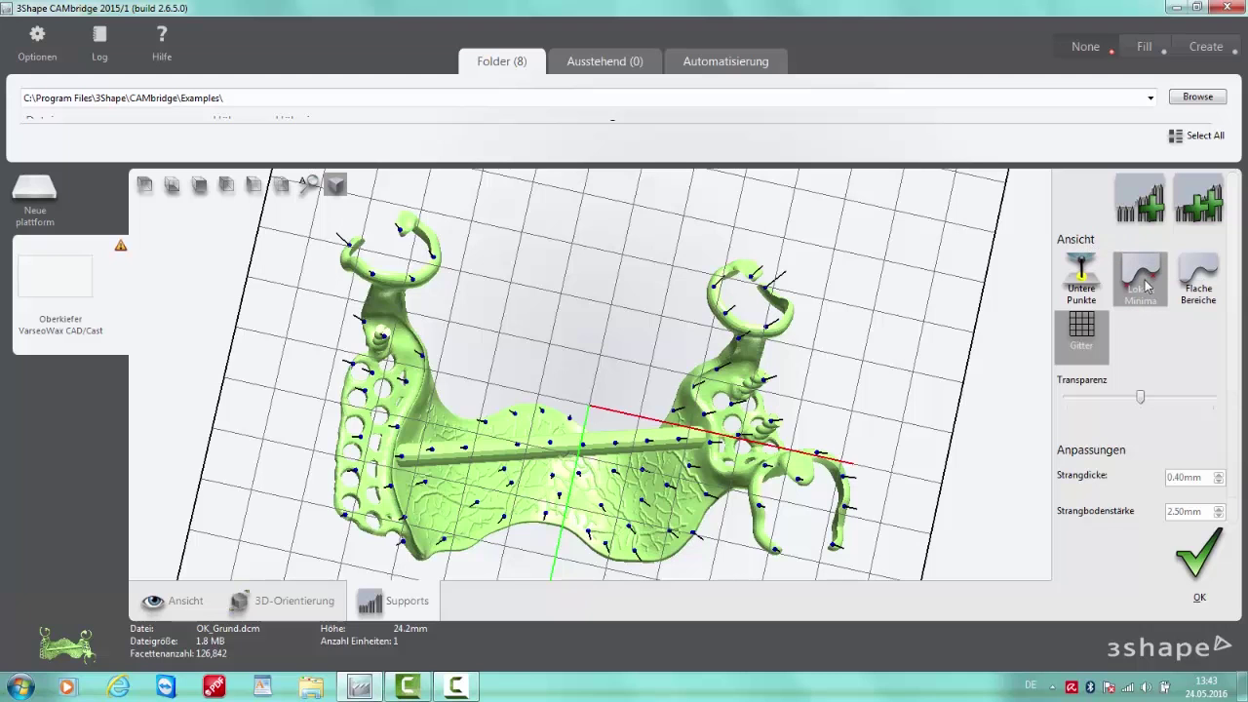
{"action": "scroll", "coordinate": [436, 315], "scroll_direction": "up", "scroll_amount": 5}
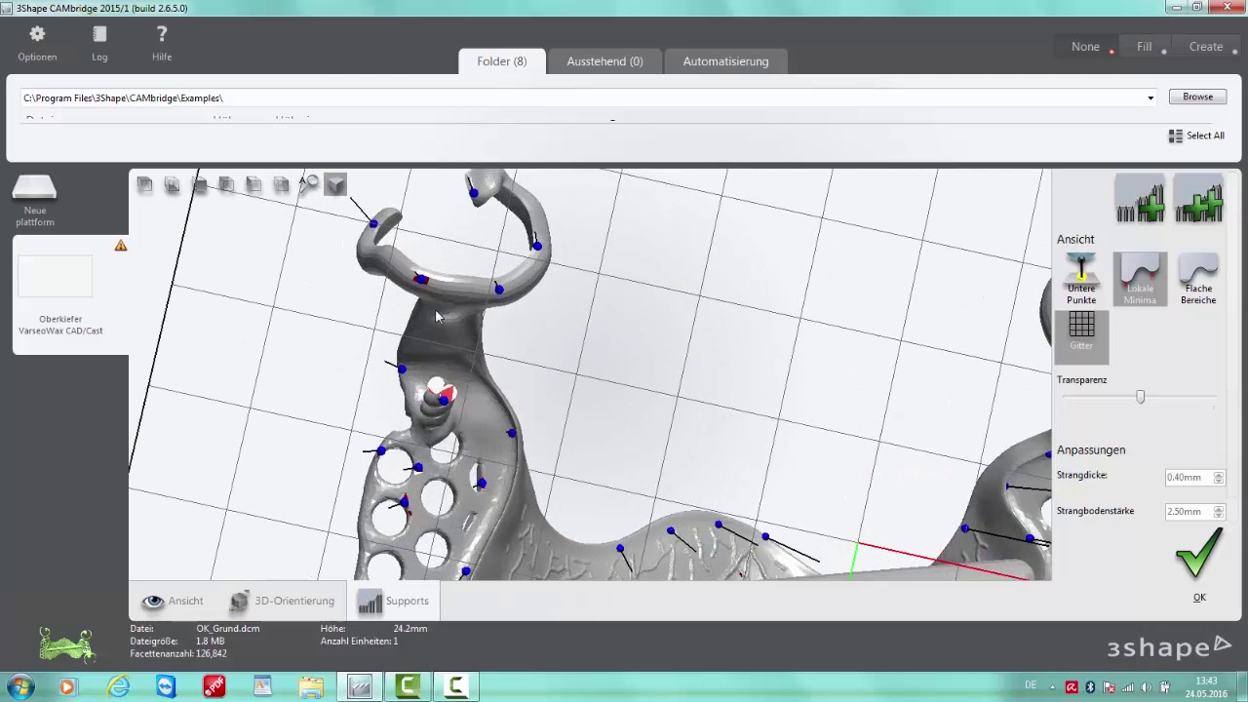
{"action": "left_click", "coordinate": [440, 392]}
{"action": "scroll", "coordinate": [634, 380], "scroll_direction": "down", "scroll_amount": 4}
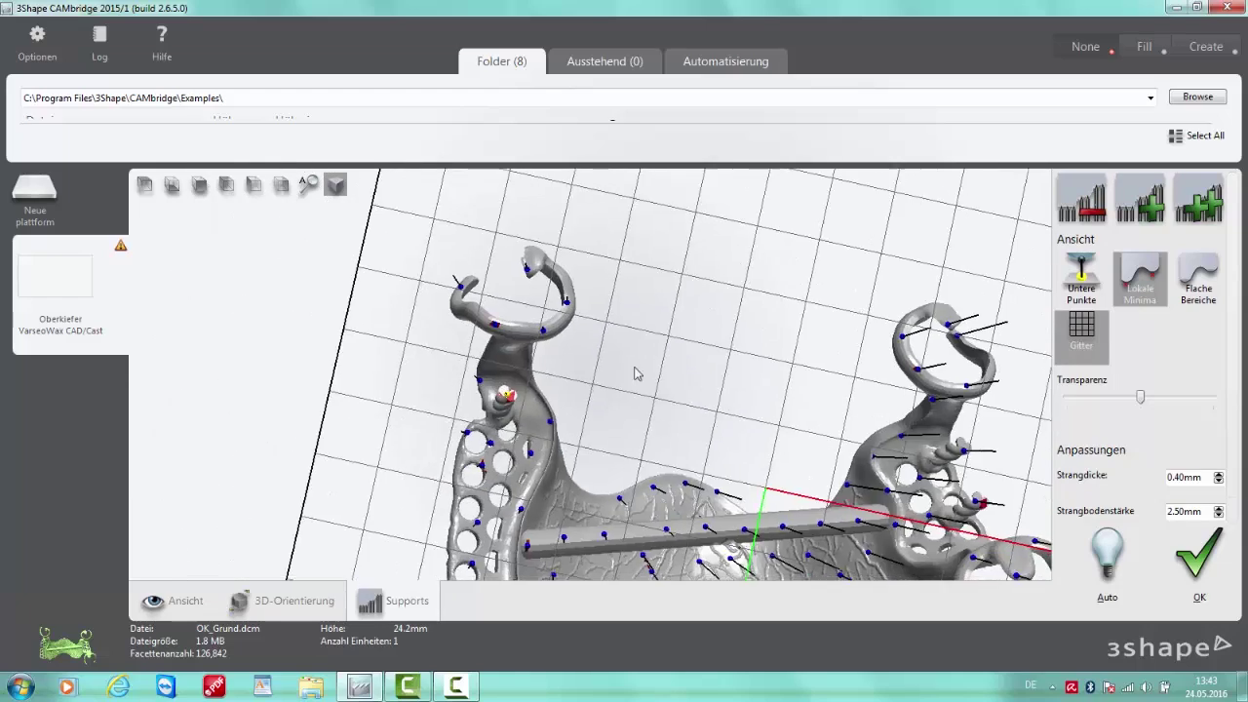
Move the support at the marked spiral pin beside the double clasp onto its local minimum
{"action": "middle_click_drag", "start_coordinate": [634, 373], "coordinate": [470, 304]}
{"action": "right_click_drag", "start_coordinate": [721, 434], "coordinate": [710, 357]}
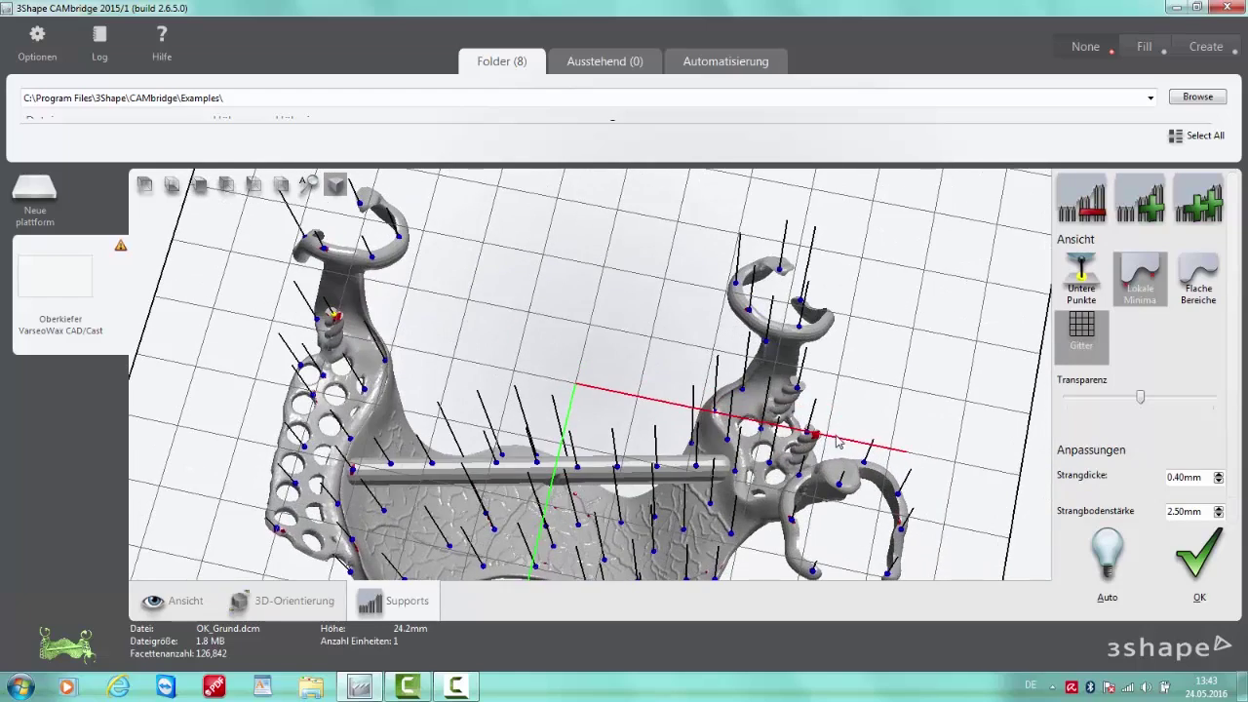
{"action": "scroll", "coordinate": [858, 437], "scroll_direction": "up", "scroll_amount": 5}
{"action": "left_click_drag", "start_coordinate": [768, 324], "coordinate": [780, 333]}
{"action": "scroll", "coordinate": [837, 339], "scroll_direction": "down", "scroll_amount": 3}
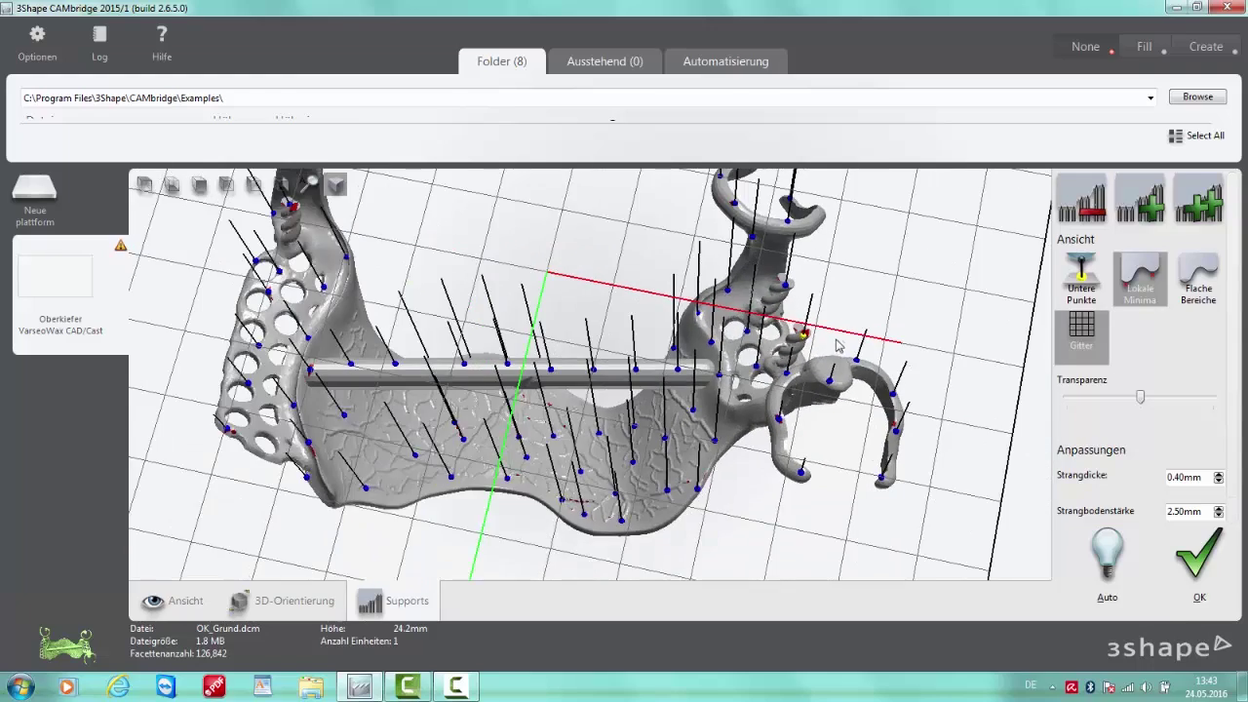
Inspect the supports on the clasps, retention meshes and transverse bar for local minima without a support
{"action": "right_click_drag", "start_coordinate": [528, 444], "coordinate": [533, 520]}
{"action": "middle_click_drag", "start_coordinate": [432, 269], "coordinate": [501, 345]}
{"action": "right_click_drag", "start_coordinate": [523, 325], "coordinate": [521, 245]}
{"action": "right_click_drag", "start_coordinate": [928, 394], "coordinate": [921, 534]}
{"action": "middle_click_drag", "start_coordinate": [618, 310], "coordinate": [710, 427]}
{"action": "right_click_drag", "start_coordinate": [590, 407], "coordinate": [589, 368]}
{"action": "scroll", "coordinate": [589, 369], "scroll_direction": "up", "scroll_amount": 2}
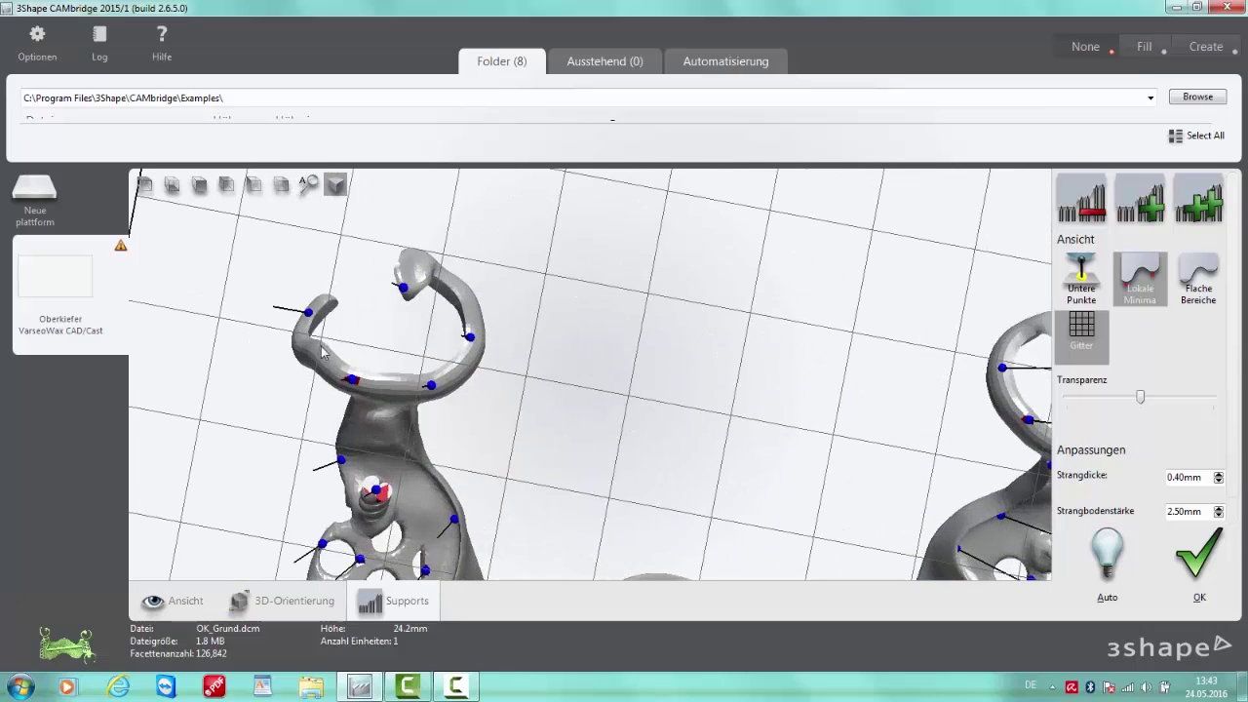
{"action": "left_click", "coordinate": [407, 288]}
{"action": "right_click_drag", "start_coordinate": [822, 435], "coordinate": [546, 240]}
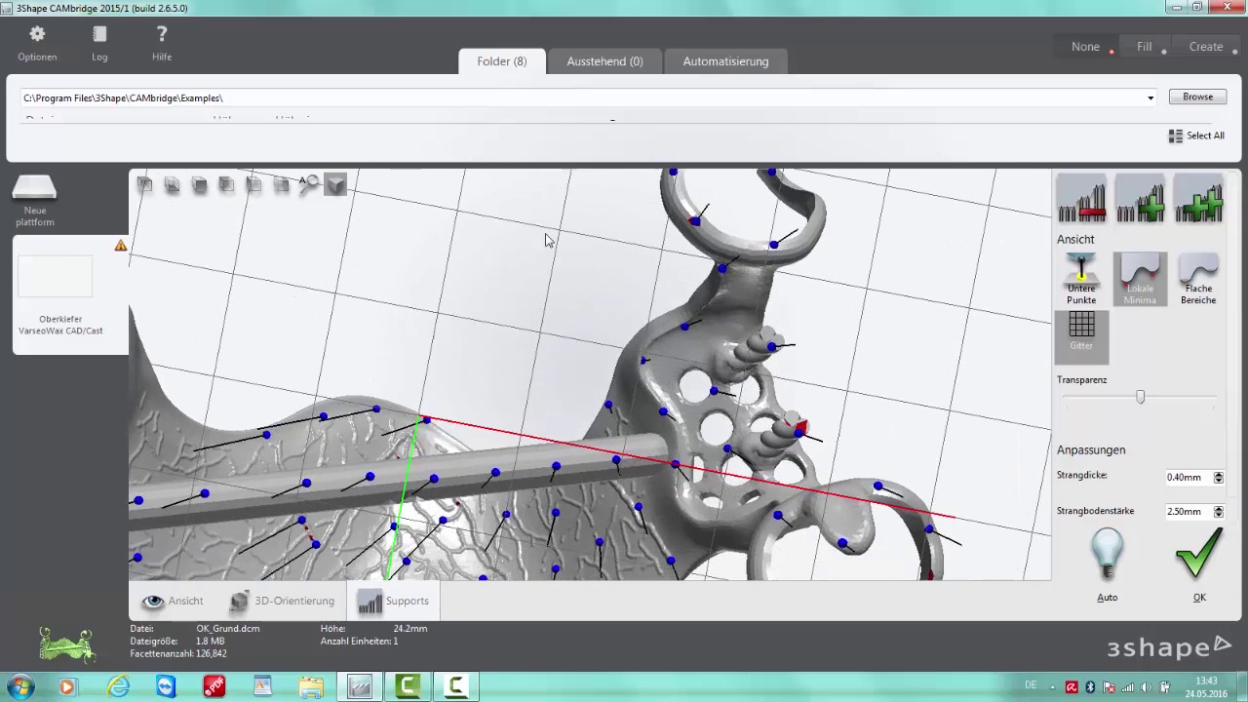
{"action": "right_click_drag", "start_coordinate": [836, 424], "coordinate": [783, 353]}
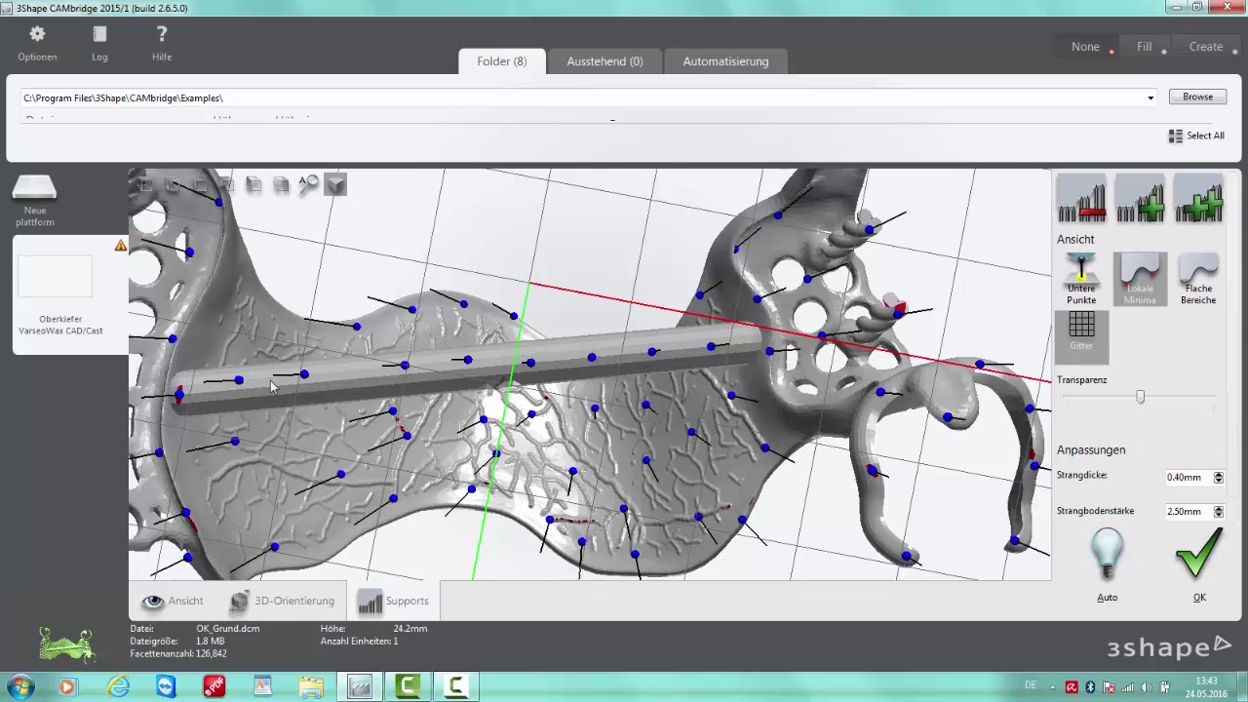
Move the support near the tip of the first ring clasp's arm closer to the arm's end
{"action": "middle_click_drag", "start_coordinate": [532, 235], "coordinate": [780, 487]}
{"action": "middle_click_drag", "start_coordinate": [532, 299], "coordinate": [572, 407]}
{"action": "right_click_drag", "start_coordinate": [573, 406], "coordinate": [388, 403]}
{"action": "right_click_drag", "start_coordinate": [560, 400], "coordinate": [490, 402]}
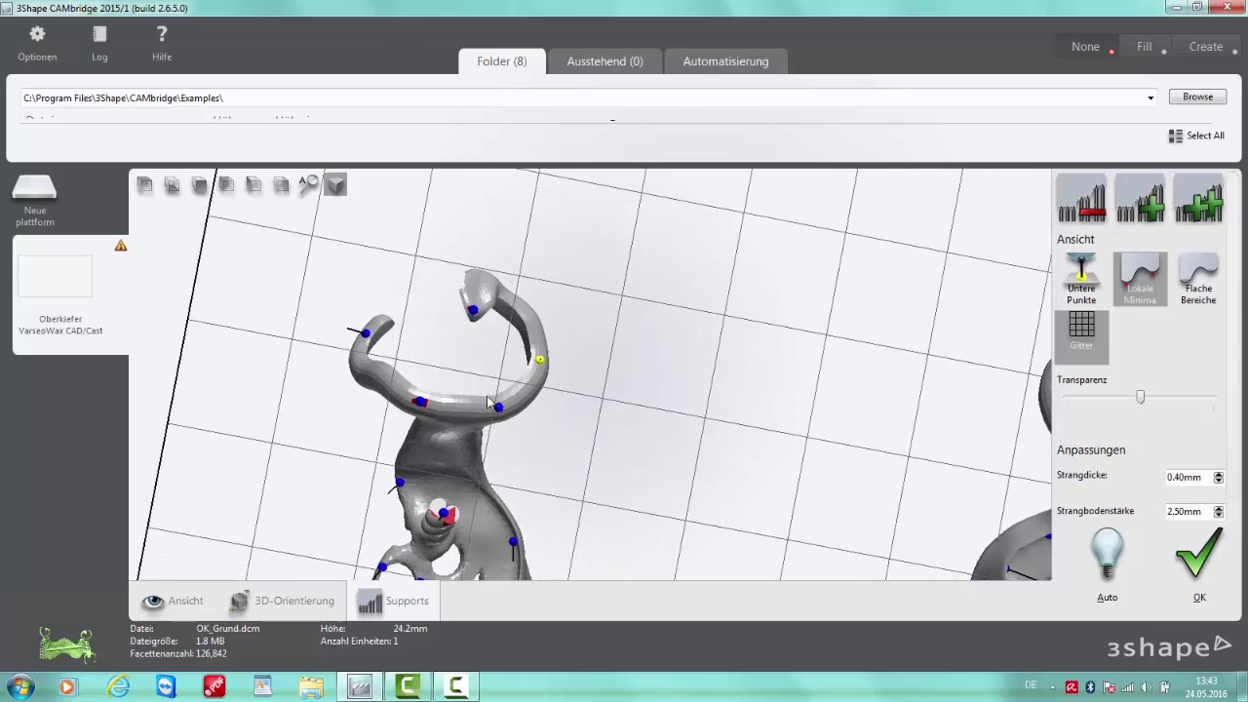
{"action": "left_click_drag", "start_coordinate": [366, 334], "coordinate": [378, 320]}
{"action": "right_click_drag", "start_coordinate": [393, 337], "coordinate": [388, 329]}
{"action": "scroll", "coordinate": [388, 329], "scroll_direction": "up", "scroll_amount": 4}
{"action": "mouse_move", "coordinate": [375, 316]}
{"action": "left_mouse_down"}
{"action": "mouse_move", "coordinate": [392, 326]}
{"action": "mouse_move", "coordinate": [374, 316]}
{"action": "left_mouse_up"}
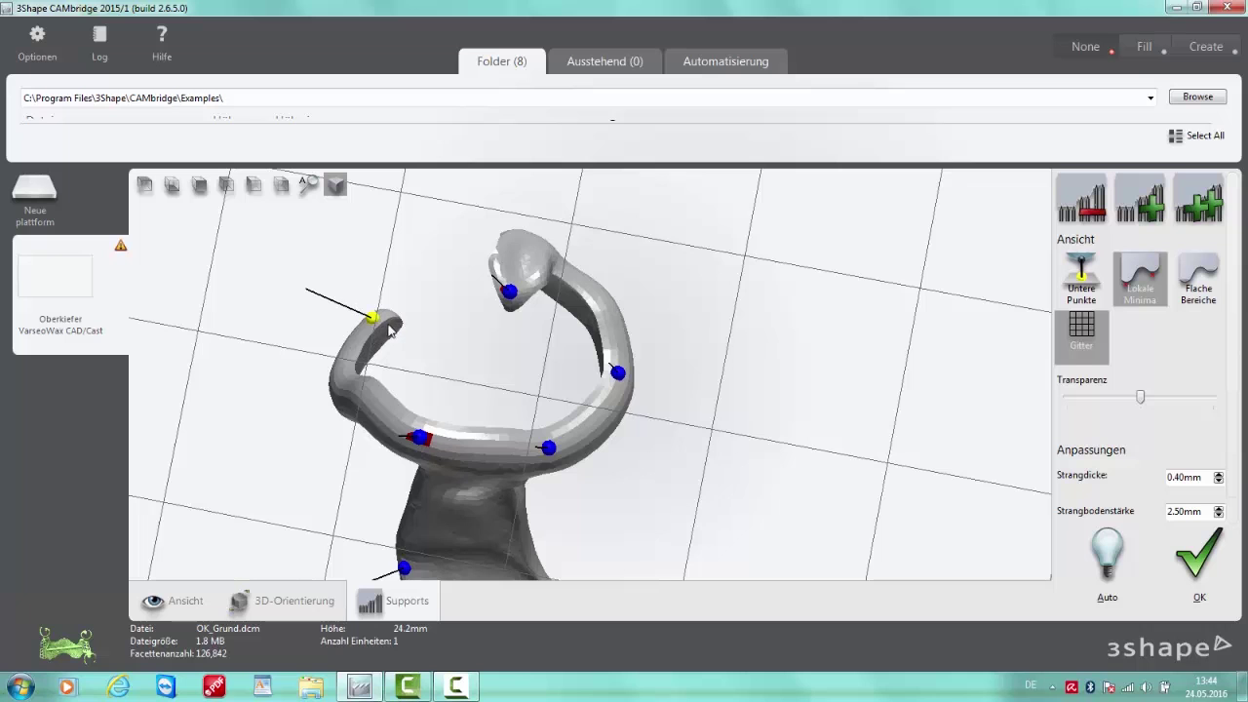
Add one support on the outer bend of the first ring clasp's arm and another on its rest
{"action": "right_click_drag", "start_coordinate": [430, 346], "coordinate": [432, 298]}
{"action": "scroll", "coordinate": [432, 363], "scroll_direction": "down", "scroll_amount": 2}
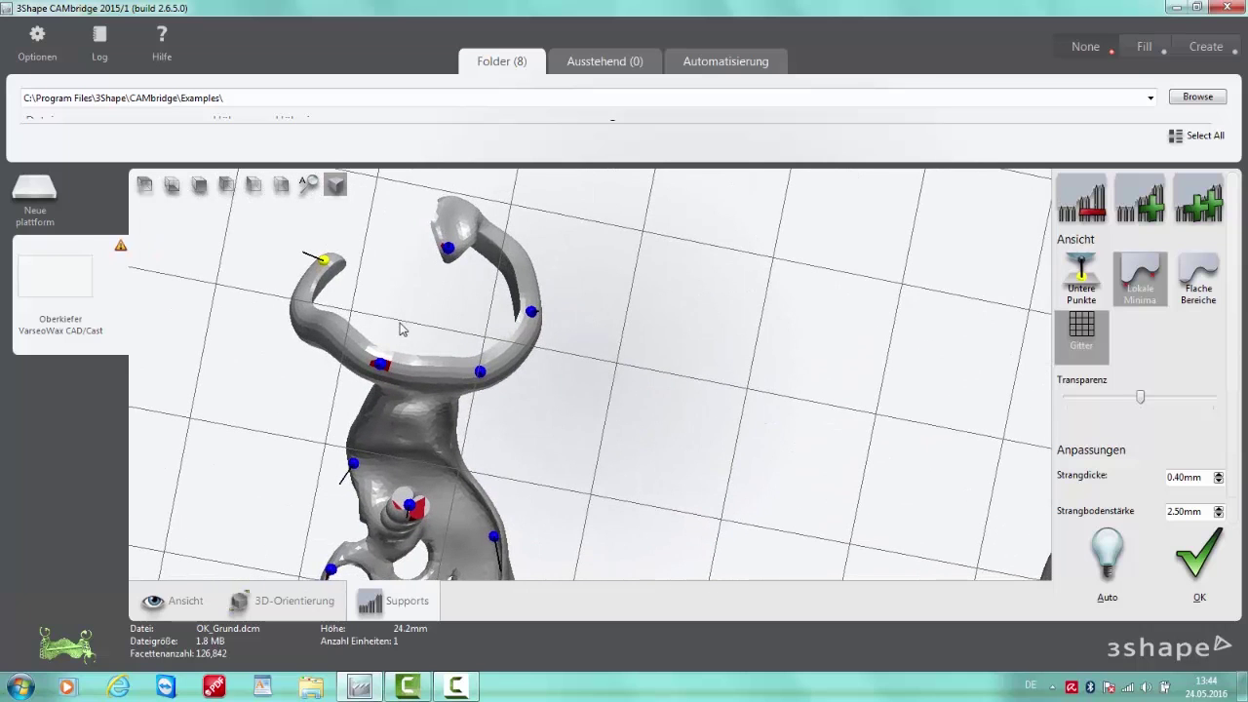
{"action": "left_click", "coordinate": [1140, 198]}
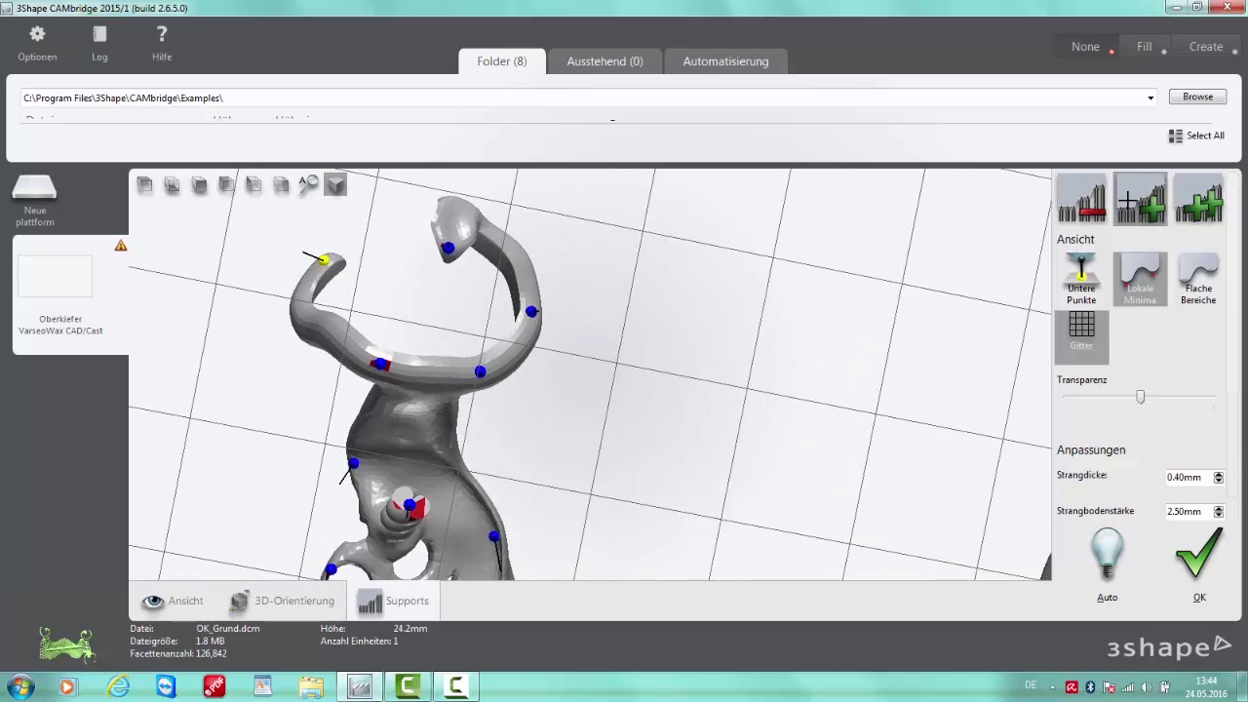
{"action": "left_click", "coordinate": [318, 330]}
{"action": "right_click_drag", "start_coordinate": [571, 370], "coordinate": [626, 362]}
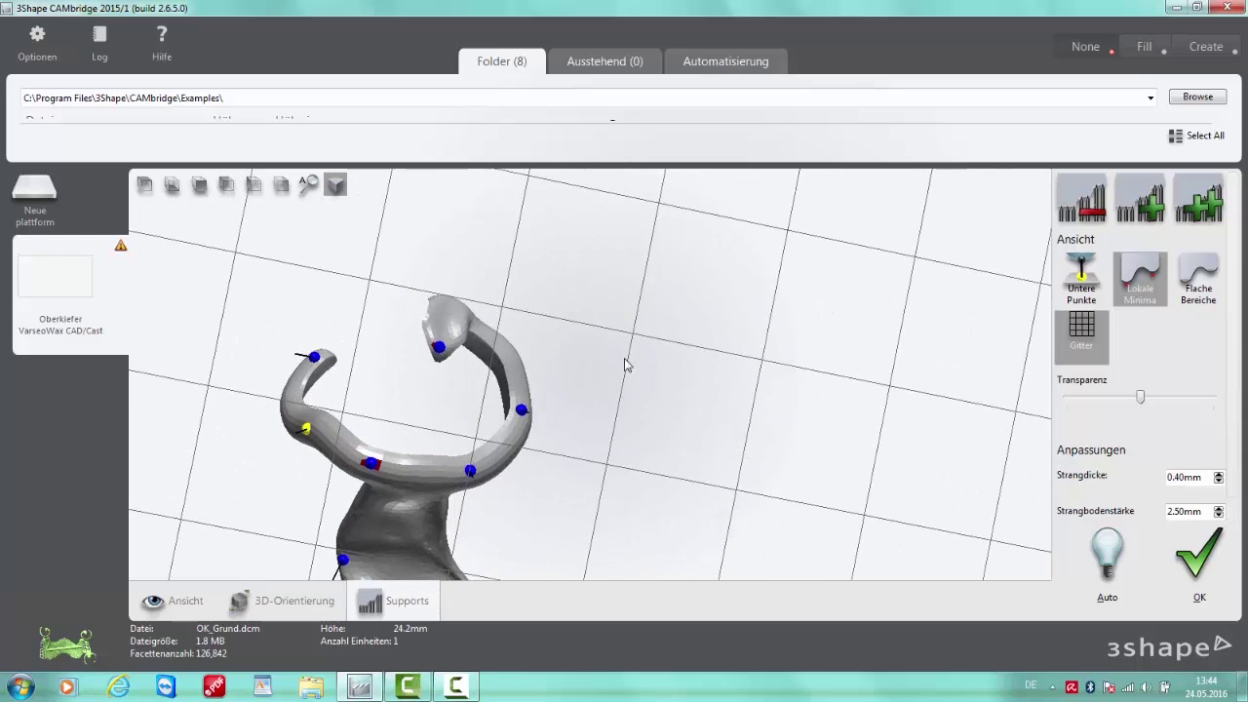
{"action": "left_click", "coordinate": [1147, 217]}
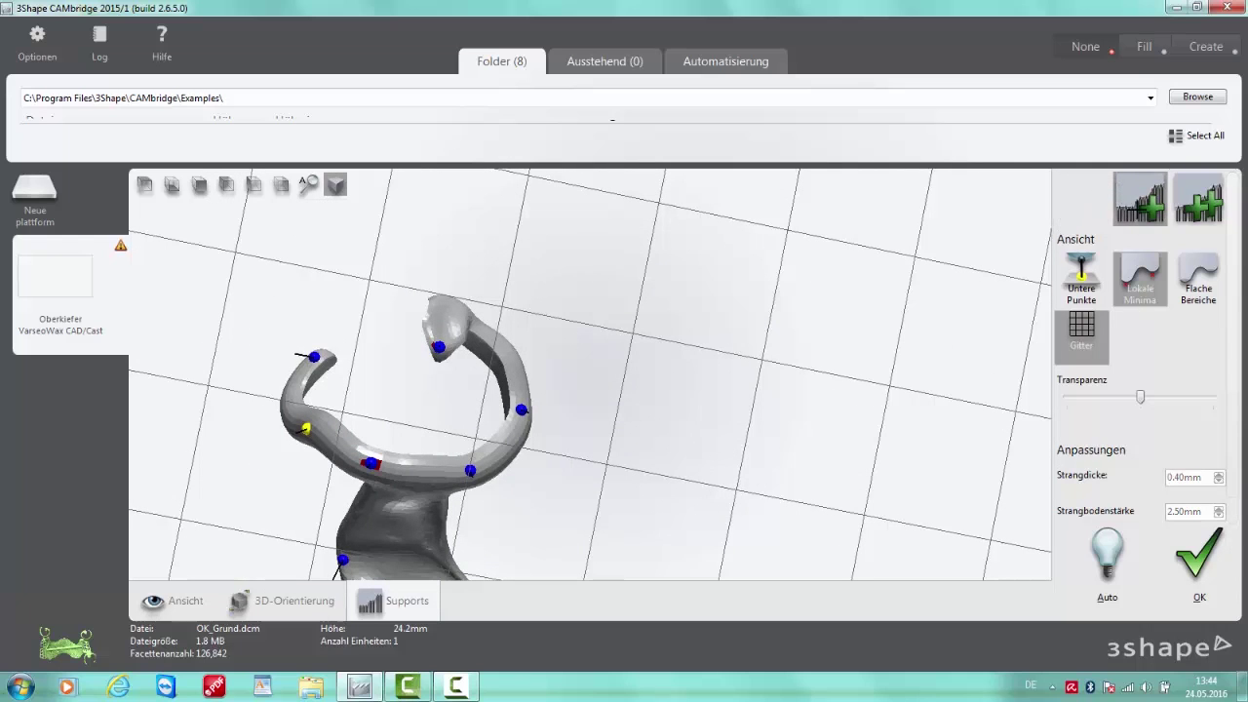
{"action": "left_click", "coordinate": [451, 311]}
{"action": "left_click", "coordinate": [636, 381]}
Move the support at the opposite ring clasp's arm tip onto the marked local minimum and check its position from several angles
{"action": "scroll", "coordinate": [686, 427], "scroll_direction": "down", "scroll_amount": 3}
{"action": "middle_click_drag", "start_coordinate": [720, 421], "coordinate": [390, 297]}
{"action": "right_click_drag", "start_coordinate": [584, 293], "coordinate": [653, 296]}
{"action": "scroll", "coordinate": [653, 292], "scroll_direction": "up", "scroll_amount": 5}
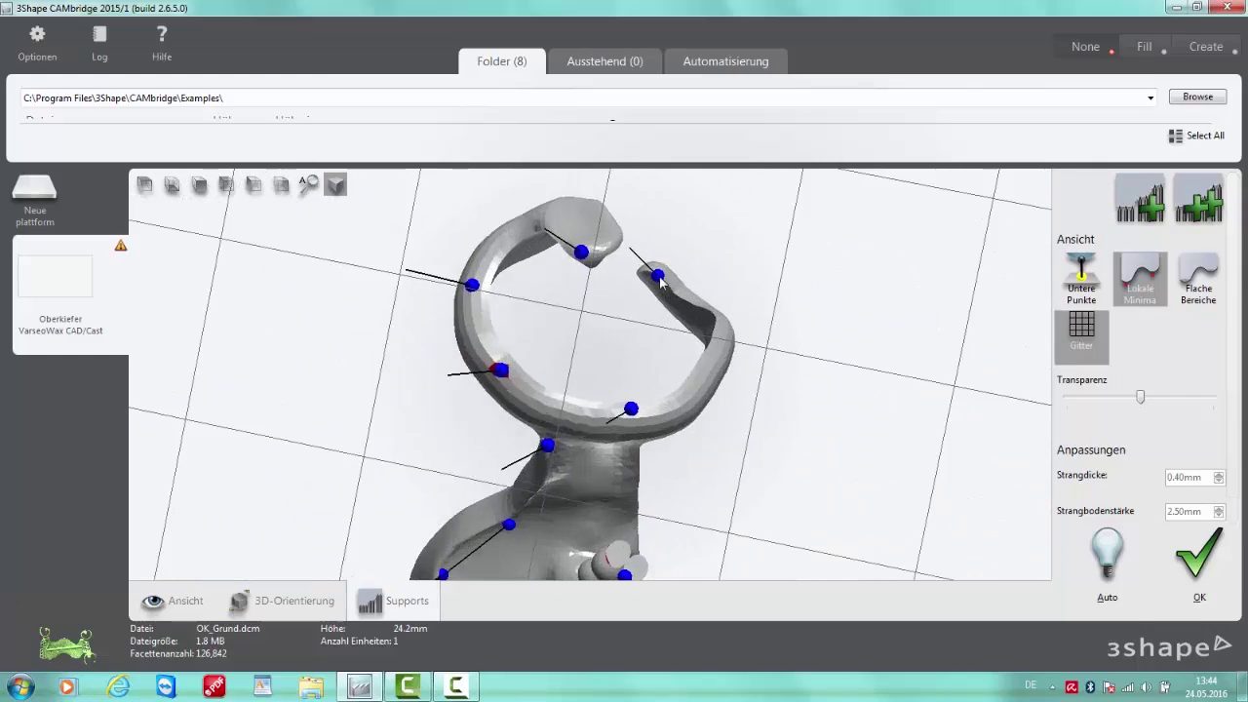
{"action": "left_click", "coordinate": [659, 275]}
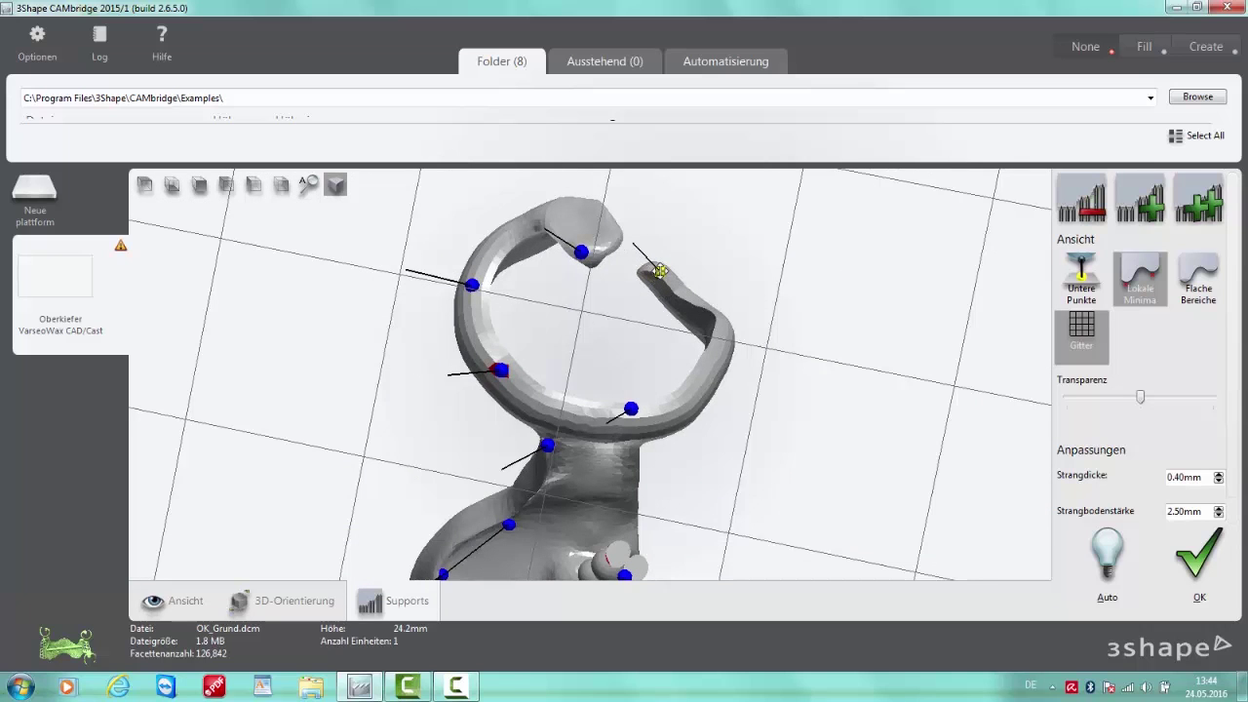
{"action": "right_click_drag", "start_coordinate": [681, 282], "coordinate": [676, 280]}
{"action": "left_click_drag", "start_coordinate": [661, 293], "coordinate": [664, 290]}
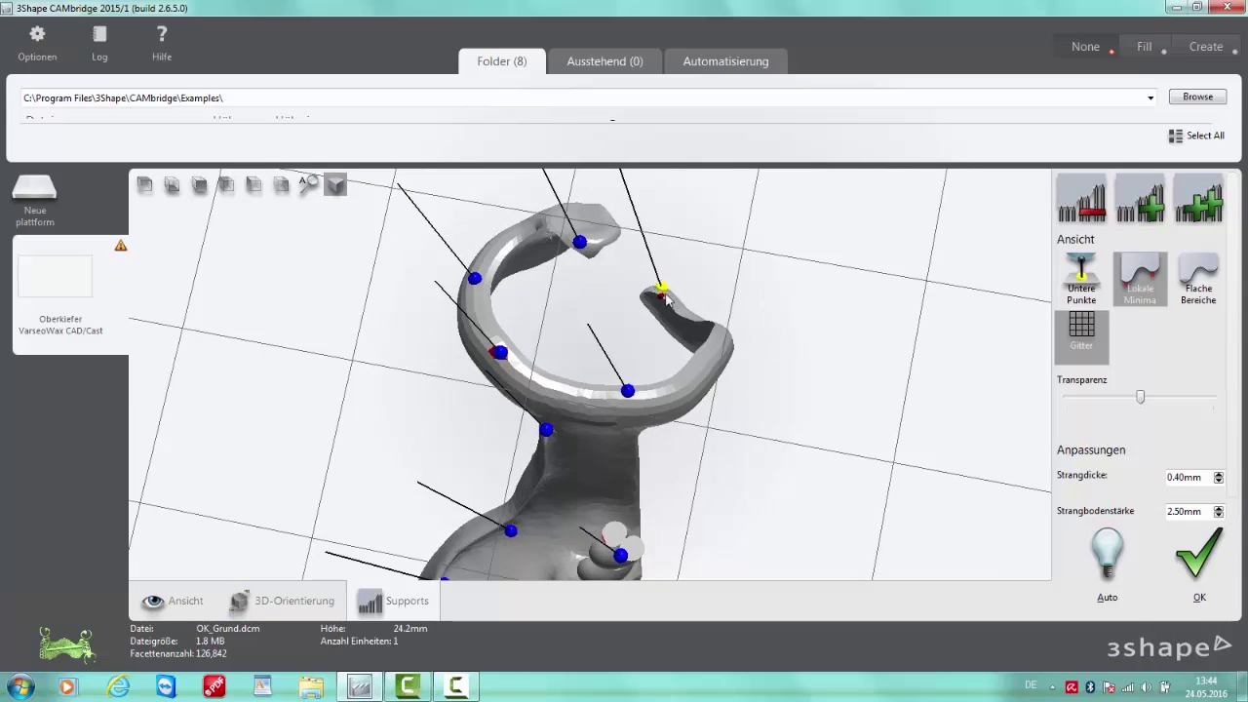
{"action": "scroll", "coordinate": [661, 289], "scroll_direction": "up", "scroll_amount": 3}
{"action": "left_click_drag", "start_coordinate": [661, 287], "coordinate": [663, 286]}
{"action": "right_click_drag", "start_coordinate": [707, 306], "coordinate": [643, 219]}
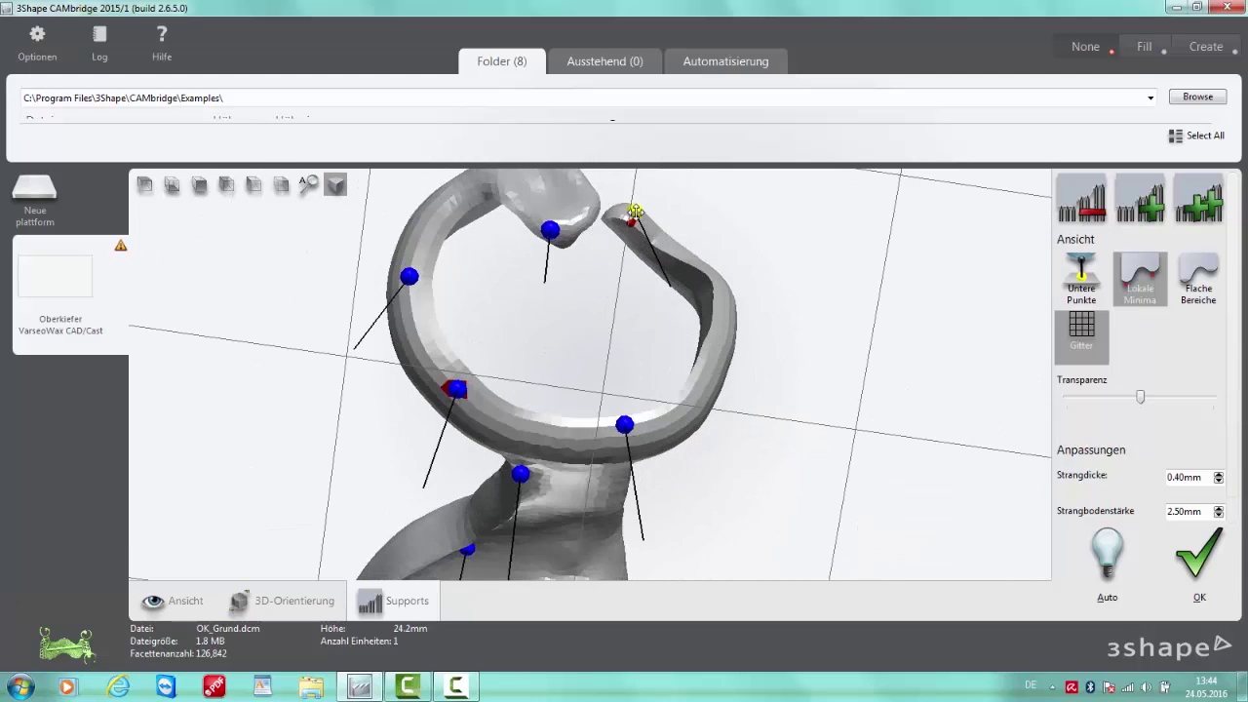
{"action": "right_click_drag", "start_coordinate": [700, 247], "coordinate": [606, 291]}
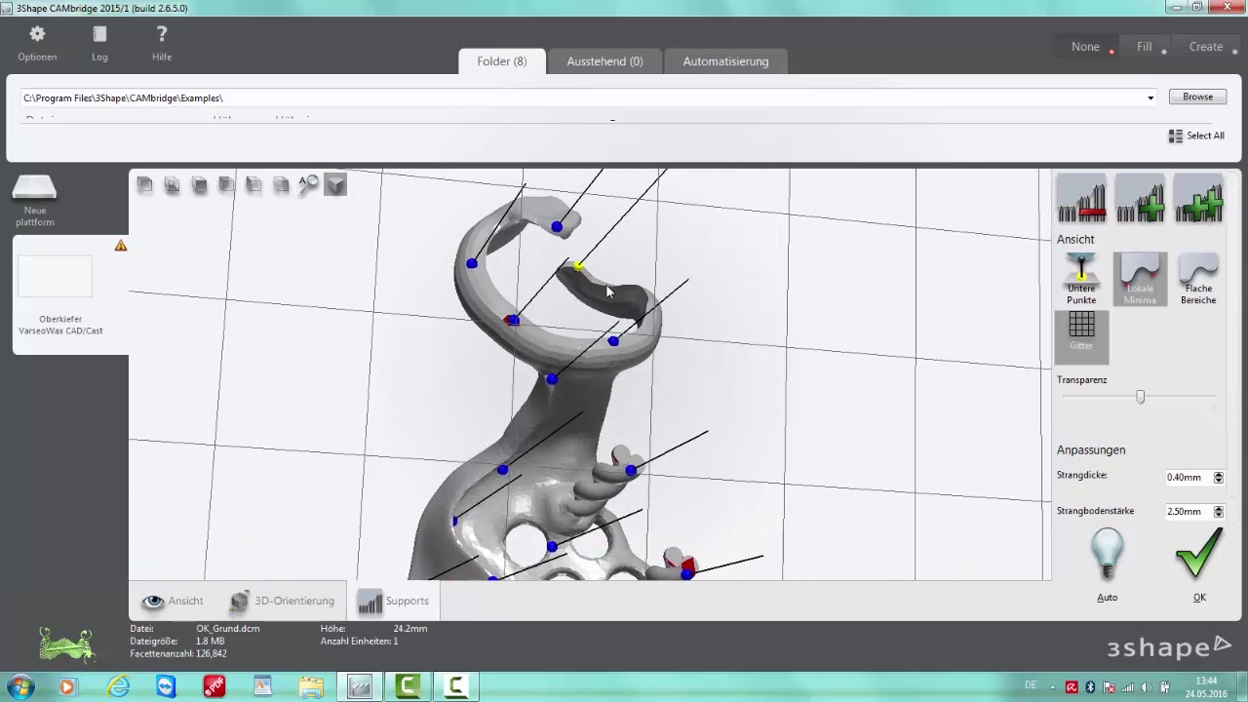
{"action": "scroll", "coordinate": [565, 268], "scroll_direction": "up", "scroll_amount": 2}
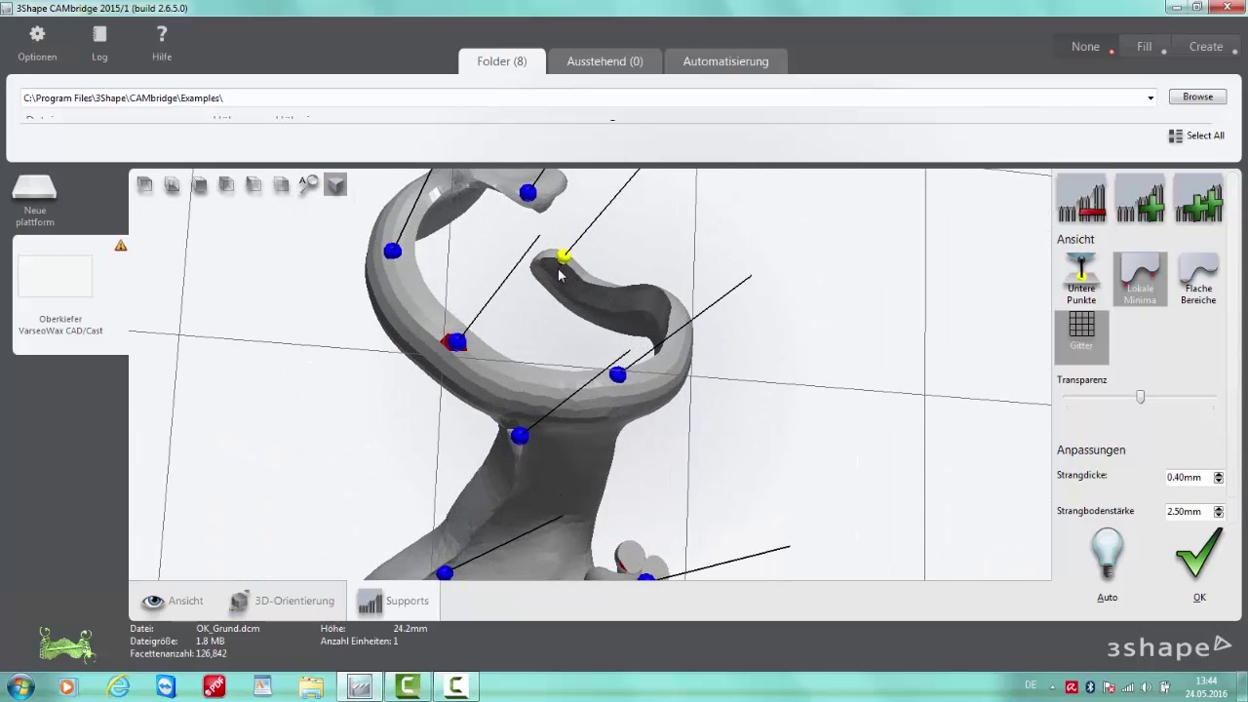
{"action": "right_click_drag", "start_coordinate": [570, 268], "coordinate": [731, 308]}
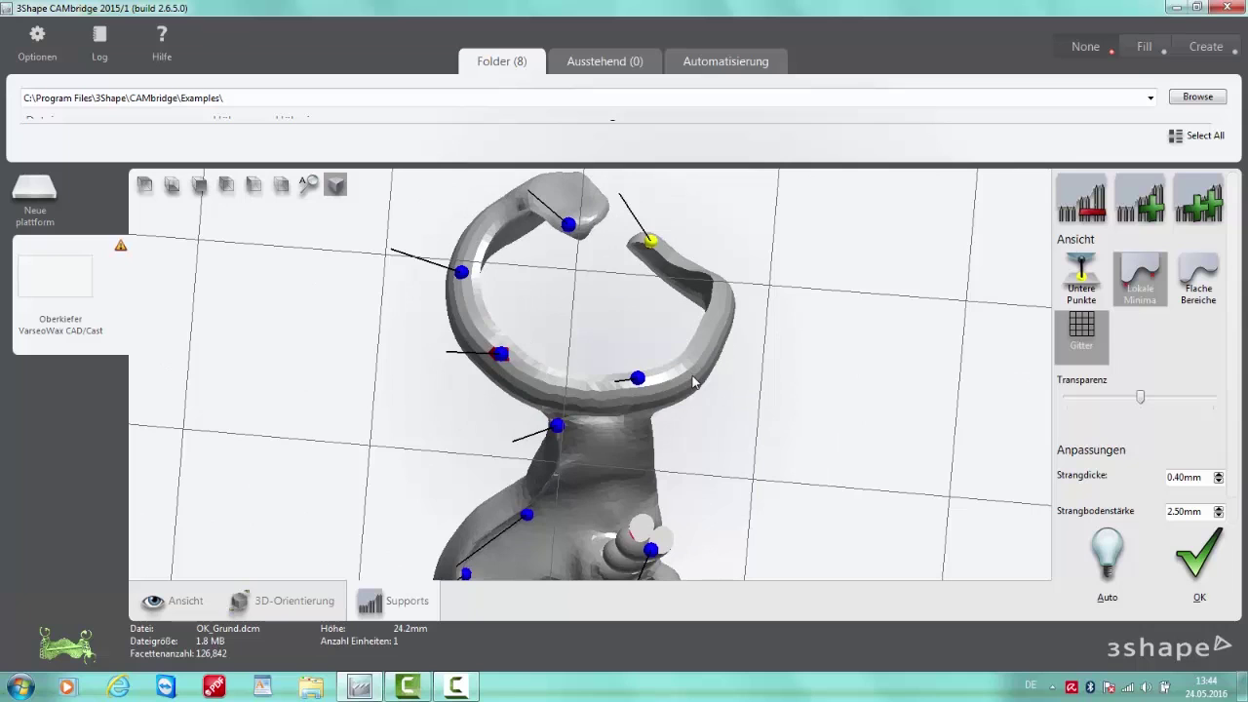
Add one support on the outer bend of the opposite ring clasp and another on its rest
{"action": "left_click", "coordinate": [1133, 216]}
{"action": "left_click", "coordinate": [713, 334]}
{"action": "left_click", "coordinate": [1143, 204]}
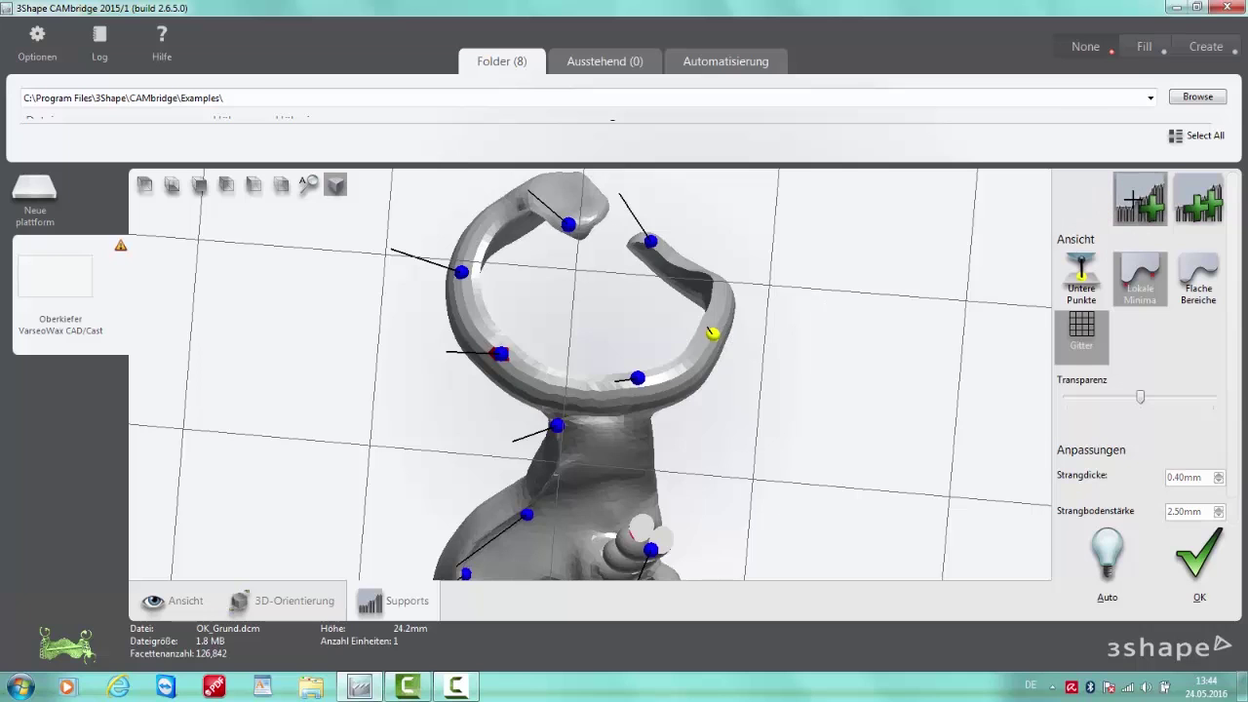
{"action": "left_click", "coordinate": [537, 183]}
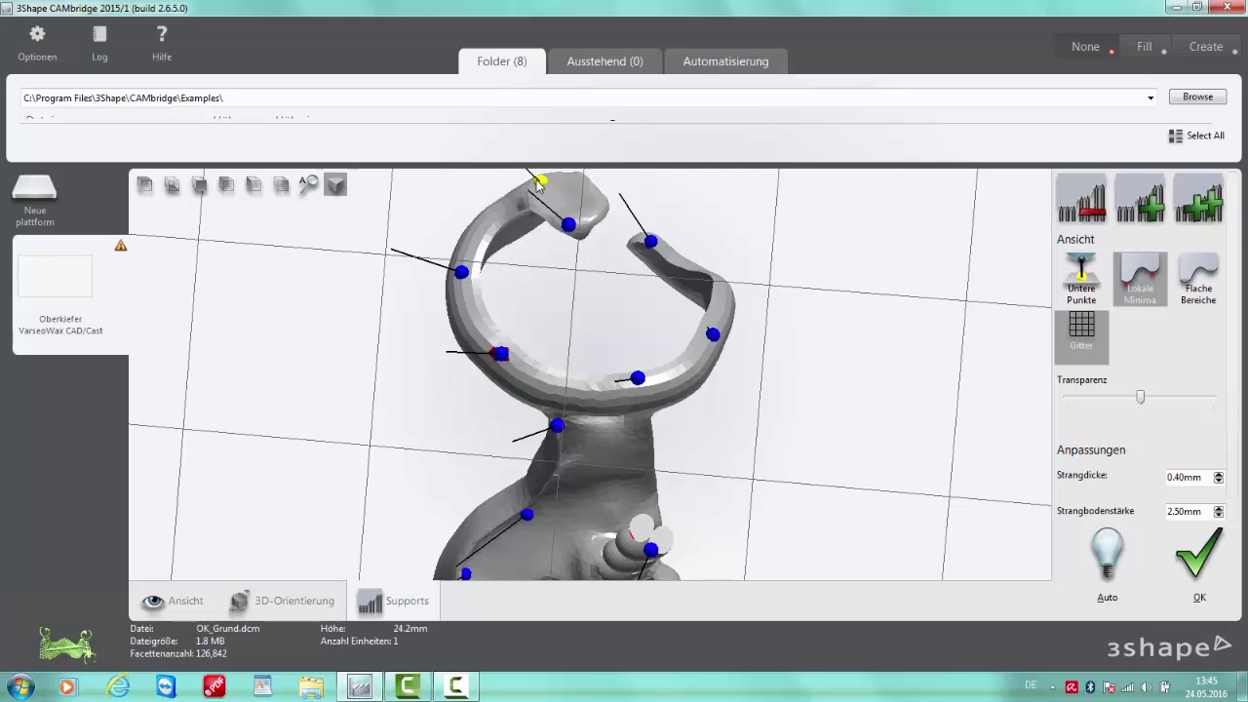
{"action": "scroll", "coordinate": [729, 296], "scroll_direction": "down", "scroll_amount": 5}
{"action": "left_click", "coordinate": [820, 413]}
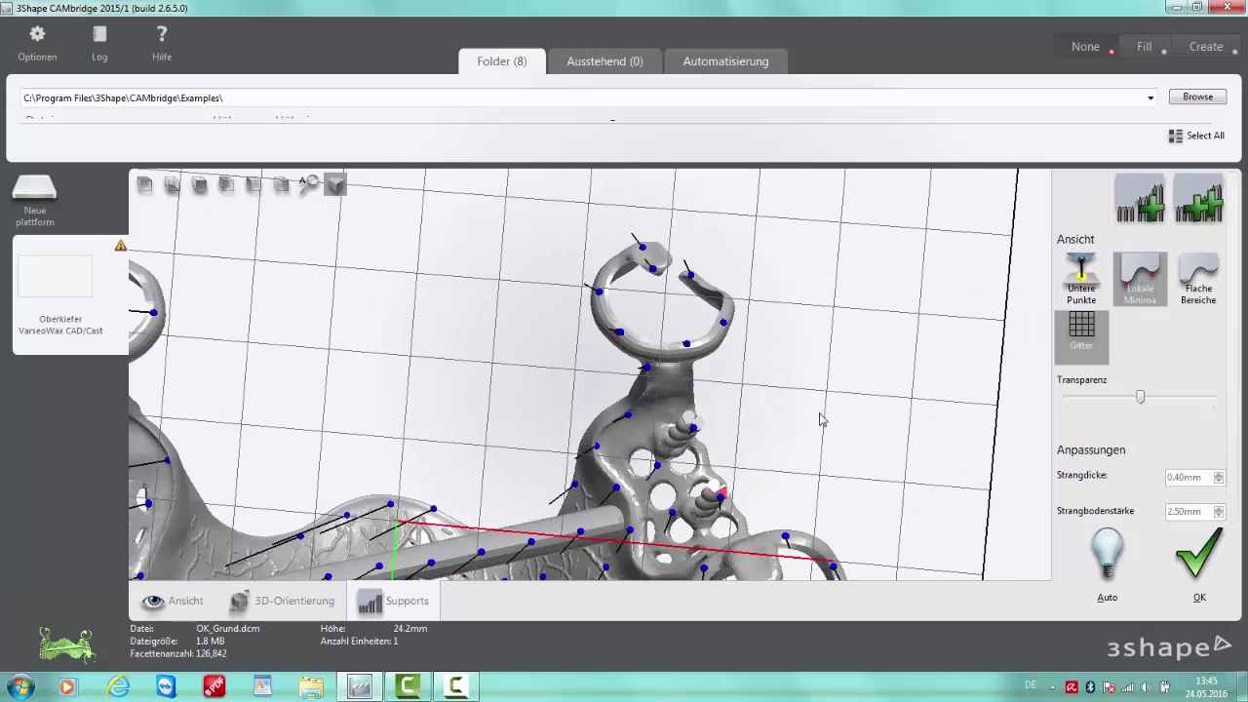
Show the flat areas and centre two supports of the opposite ring clasp on its highlighted surface
{"action": "middle_click_drag", "start_coordinate": [833, 452], "coordinate": [818, 354]}
{"action": "right_click_drag", "start_coordinate": [819, 361], "coordinate": [792, 322]}
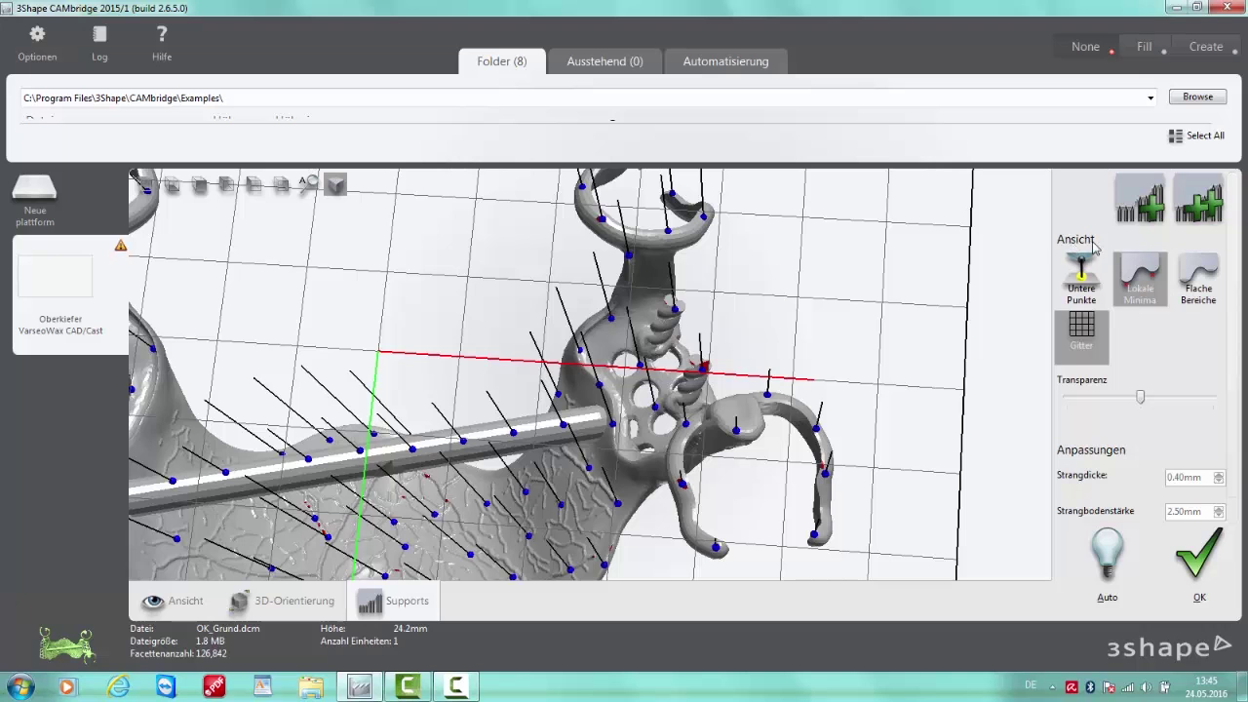
{"action": "left_click", "coordinate": [1207, 282]}
{"action": "right_click_drag", "start_coordinate": [824, 390], "coordinate": [809, 360]}
{"action": "scroll", "coordinate": [678, 356], "scroll_direction": "up", "scroll_amount": 4}
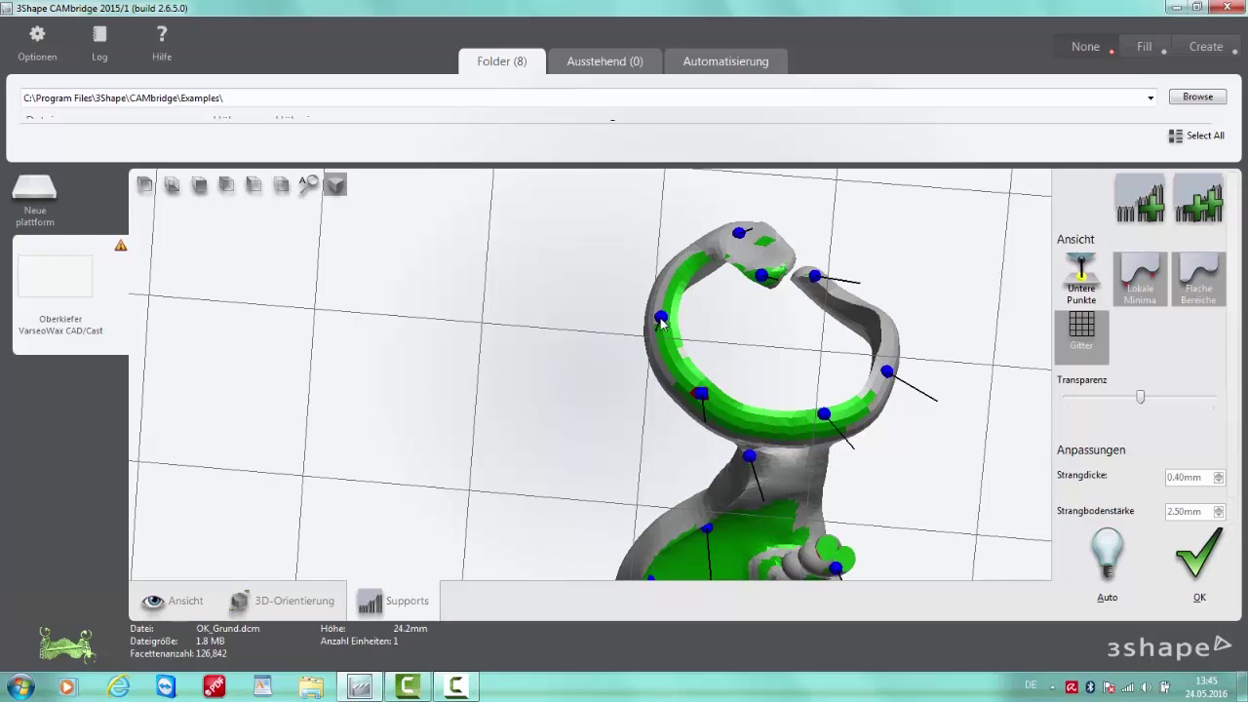
{"action": "left_click_drag", "start_coordinate": [662, 319], "coordinate": [663, 311]}
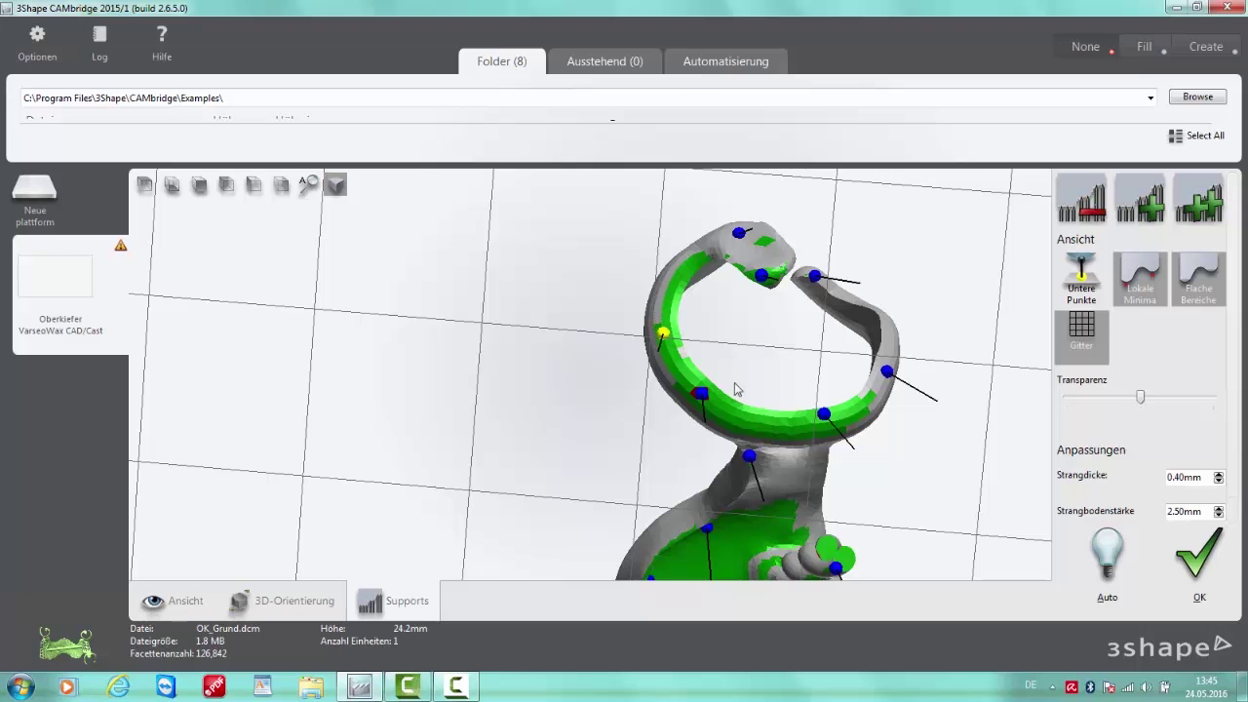
{"action": "right_click_drag", "start_coordinate": [739, 390], "coordinate": [825, 407]}
{"action": "left_click_drag", "start_coordinate": [813, 412], "coordinate": [814, 419]}
{"action": "scroll", "coordinate": [740, 433], "scroll_direction": "down", "scroll_amount": 3}
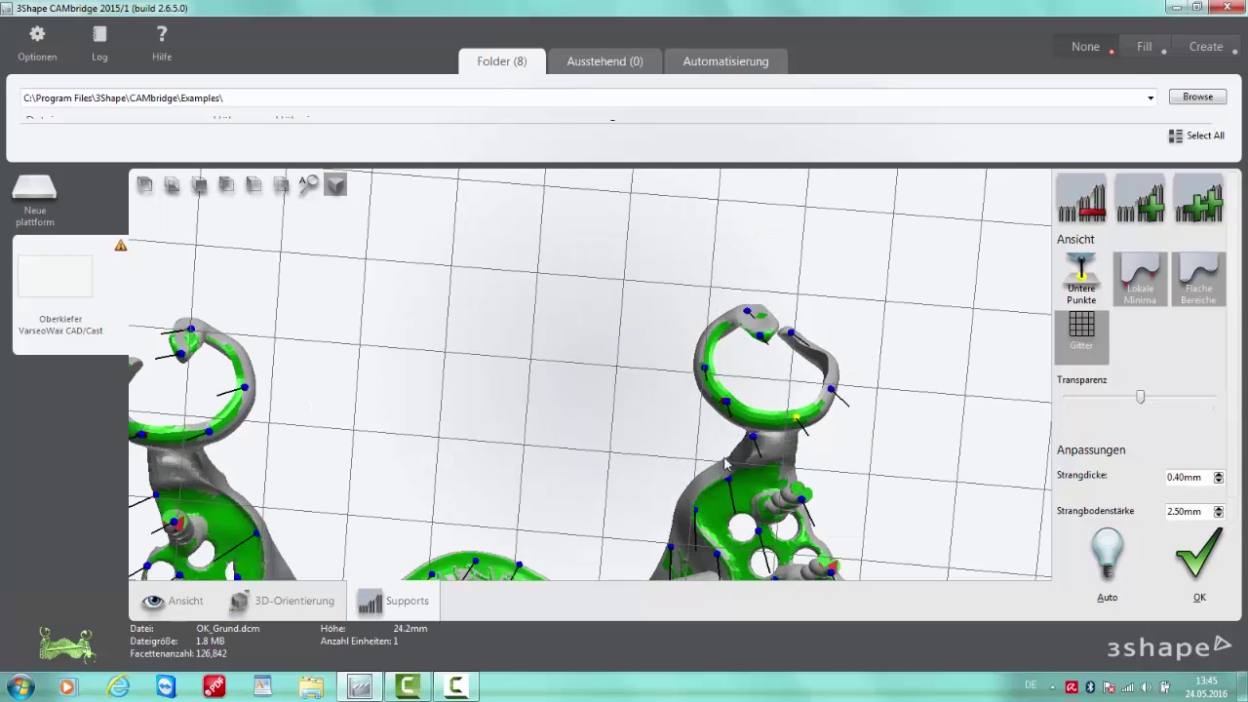
Reposition further supports on the ring clasps so they sit on the highlighted flat areas
{"action": "scroll", "coordinate": [744, 317], "scroll_direction": "up", "scroll_amount": 4}
{"action": "left_click_drag", "start_coordinate": [740, 303], "coordinate": [762, 306]}
{"action": "middle_click_drag", "start_coordinate": [760, 434], "coordinate": [753, 357]}
{"action": "left_click_drag", "start_coordinate": [660, 328], "coordinate": [663, 318]}
{"action": "scroll", "coordinate": [669, 338], "scroll_direction": "down", "scroll_amount": 3}
{"action": "scroll", "coordinate": [556, 399], "scroll_direction": "up", "scroll_amount": 4}
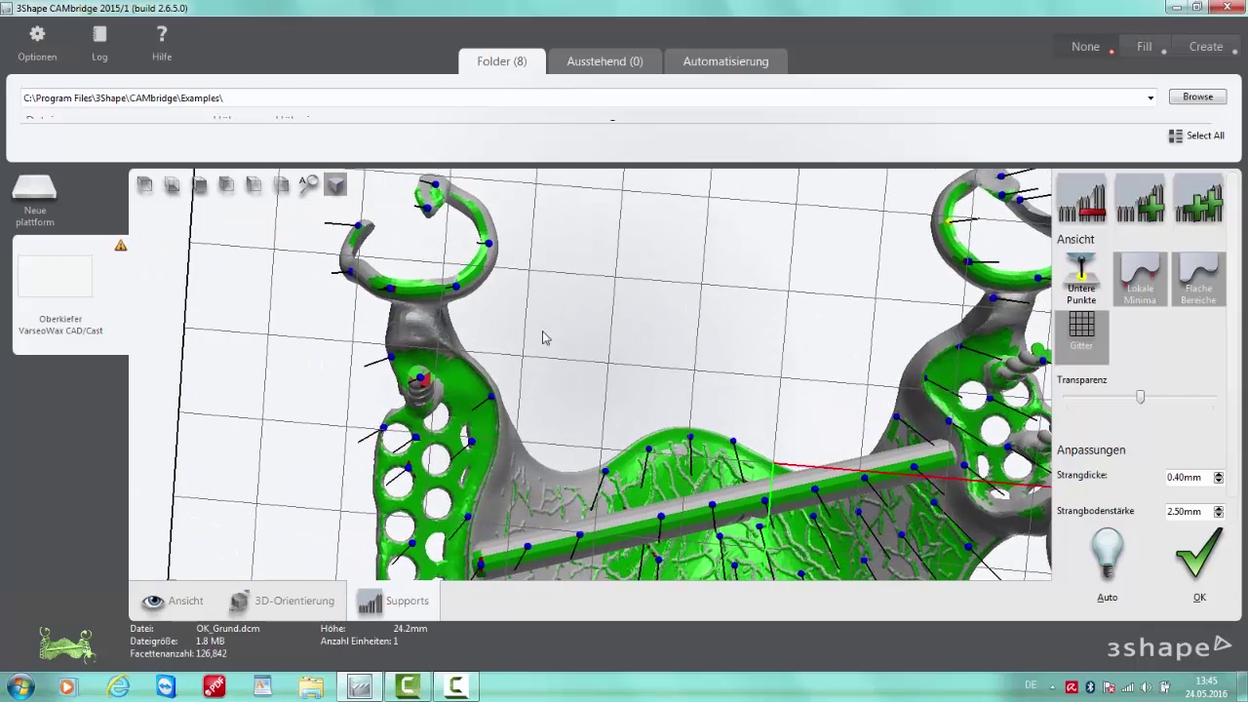
{"action": "scroll", "coordinate": [458, 280], "scroll_direction": "up", "scroll_amount": 3}
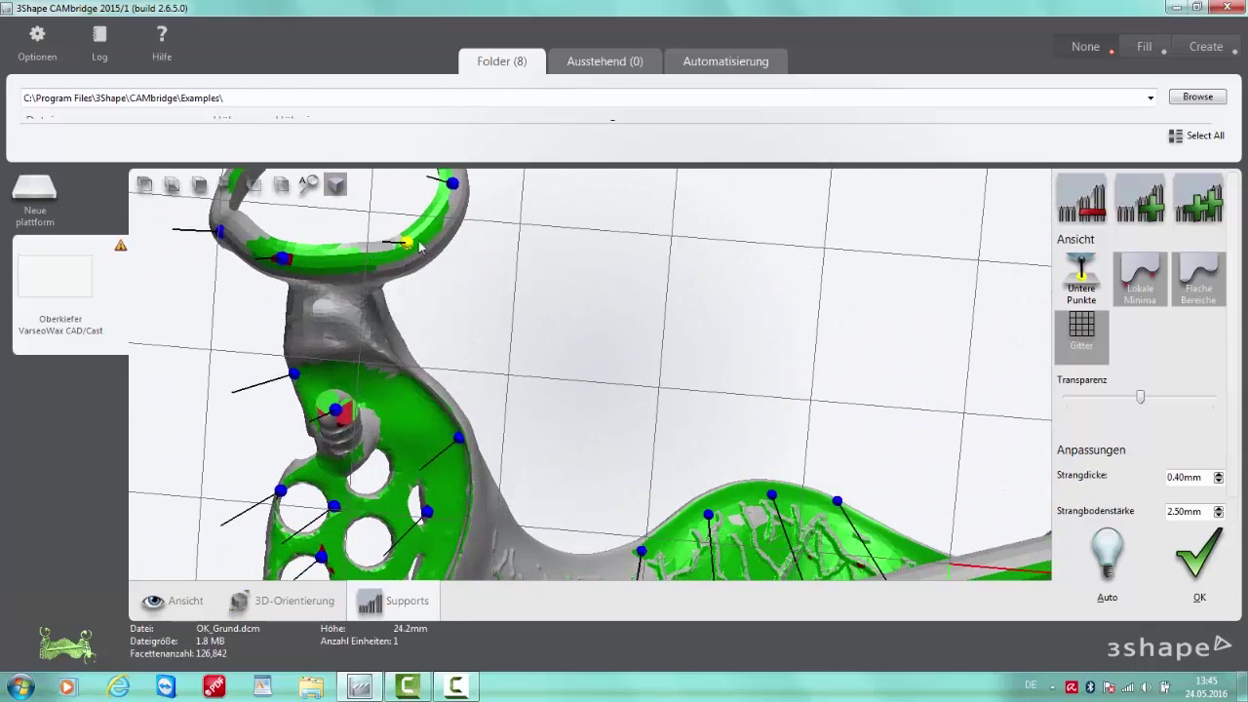
Move the supports at the tip and middle of the double clasp's outer arm onto their marked local minima
{"action": "scroll", "coordinate": [442, 289], "scroll_direction": "down", "scroll_amount": 5}
{"action": "scroll", "coordinate": [651, 383], "scroll_direction": "up", "scroll_amount": 2}
{"action": "right_click_drag", "start_coordinate": [555, 457], "coordinate": [585, 433]}
{"action": "scroll", "coordinate": [383, 430], "scroll_direction": "up", "scroll_amount": 1}
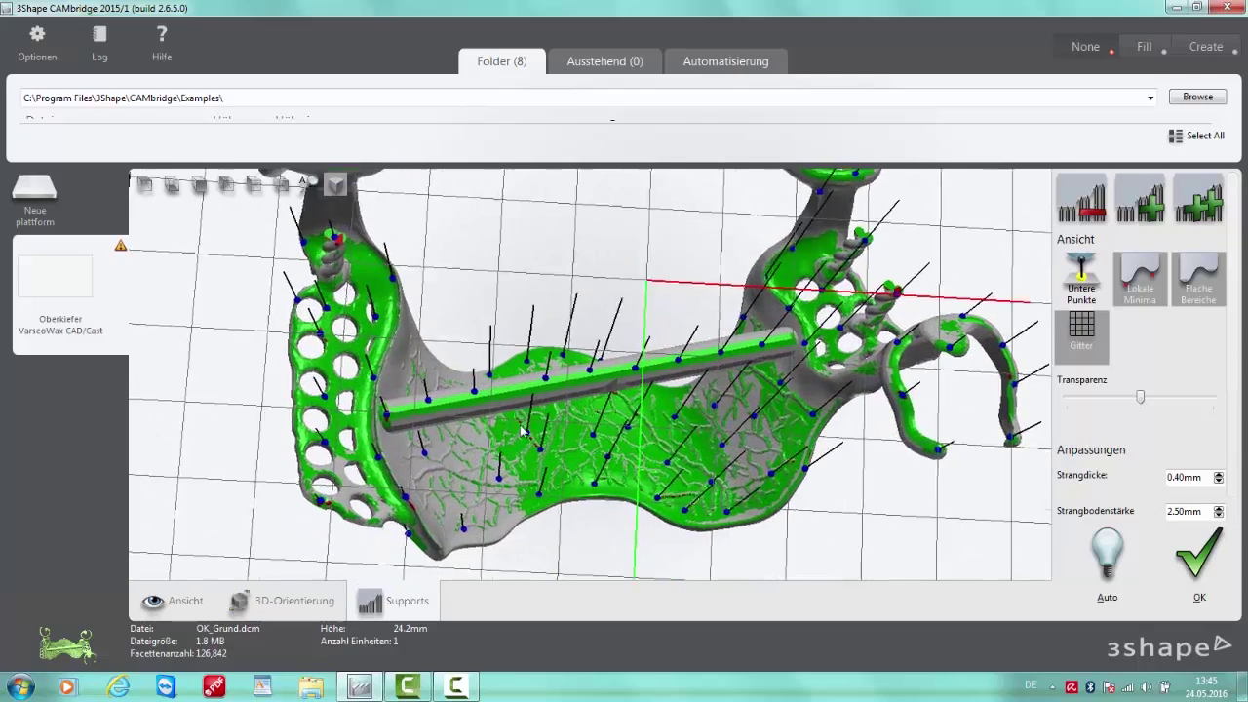
{"action": "middle_click_drag", "start_coordinate": [585, 433], "coordinate": [497, 421]}
{"action": "right_click_drag", "start_coordinate": [356, 336], "coordinate": [359, 358]}
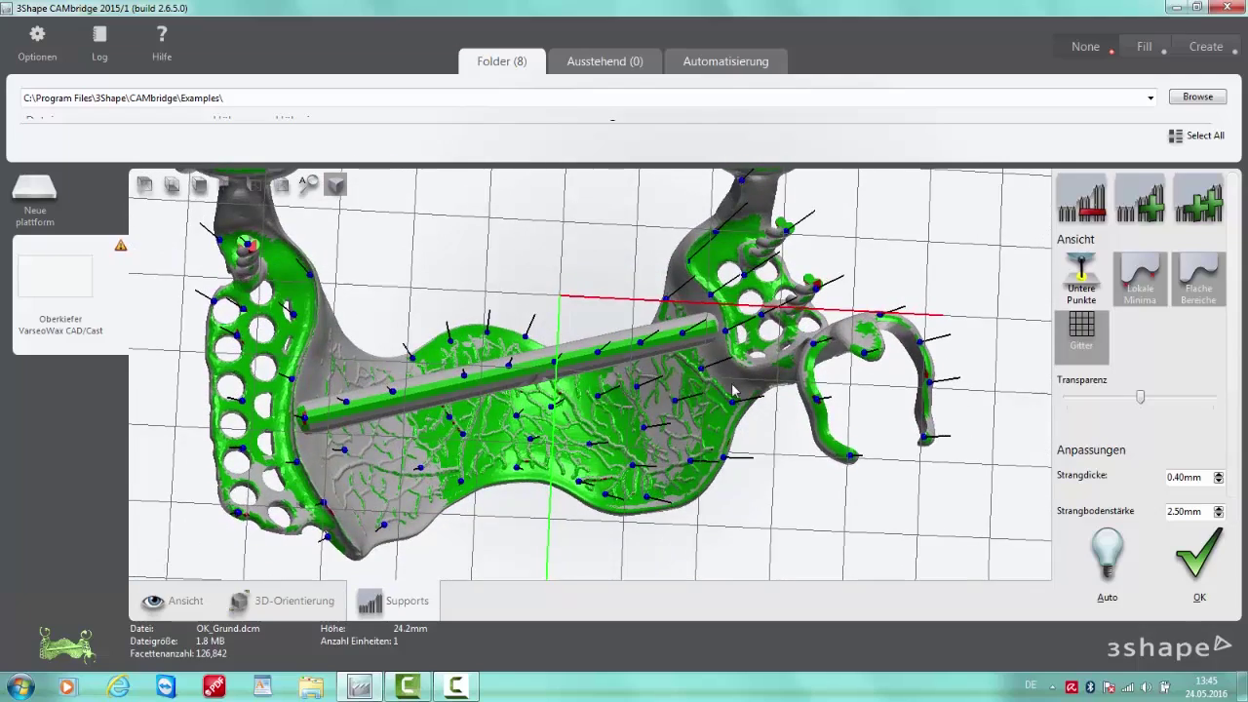
{"action": "scroll", "coordinate": [736, 390], "scroll_direction": "up", "scroll_amount": 3}
{"action": "right_click_drag", "start_coordinate": [742, 453], "coordinate": [737, 454]}
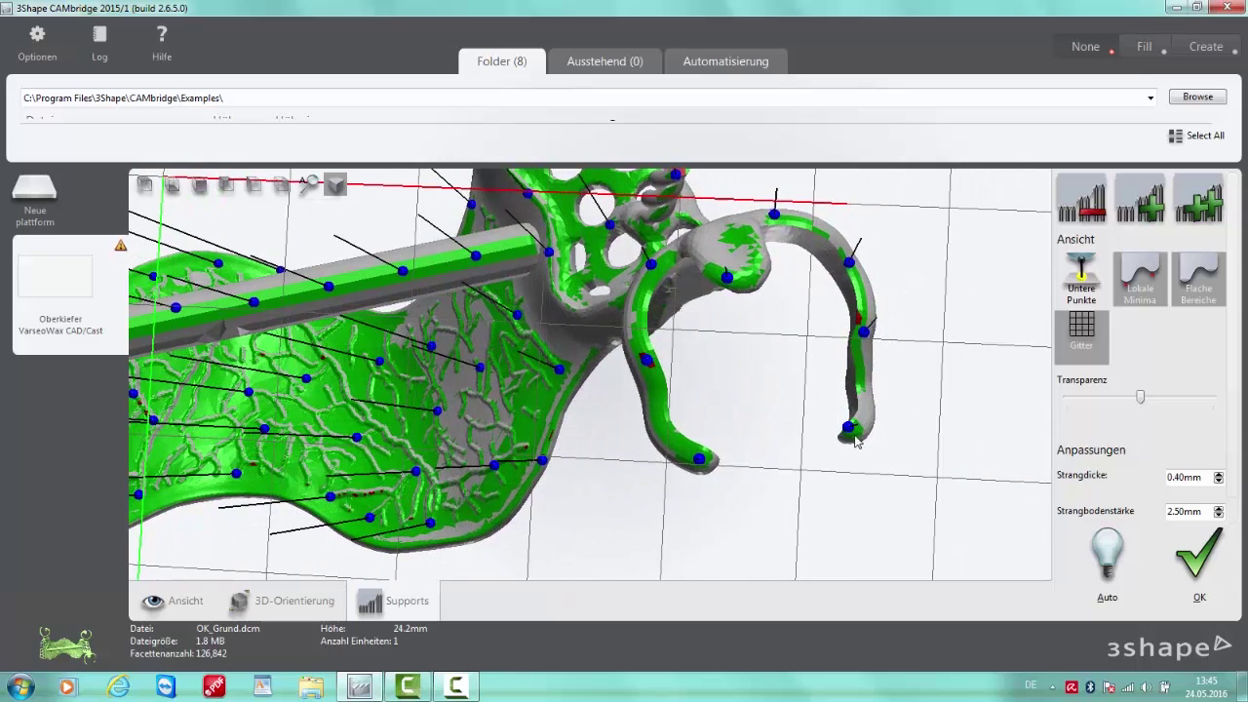
{"action": "scroll", "coordinate": [866, 448], "scroll_direction": "up", "scroll_amount": 3}
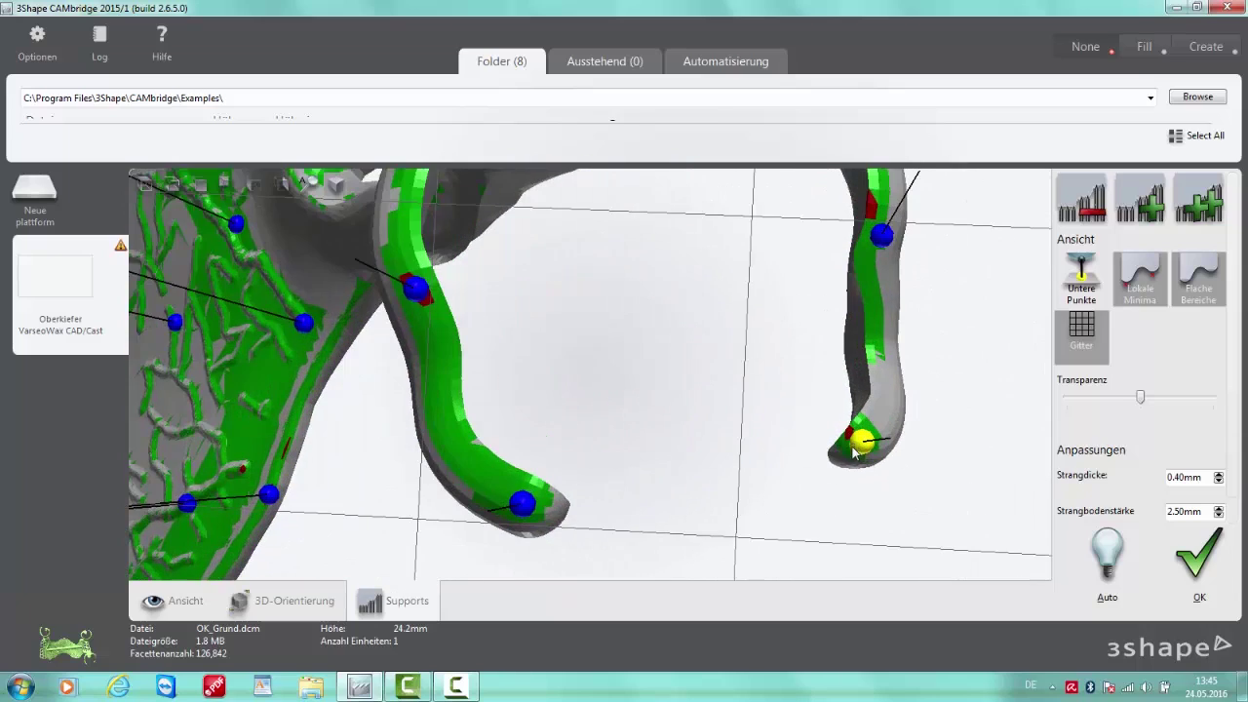
{"action": "scroll", "coordinate": [858, 439], "scroll_direction": "down", "scroll_amount": 2}
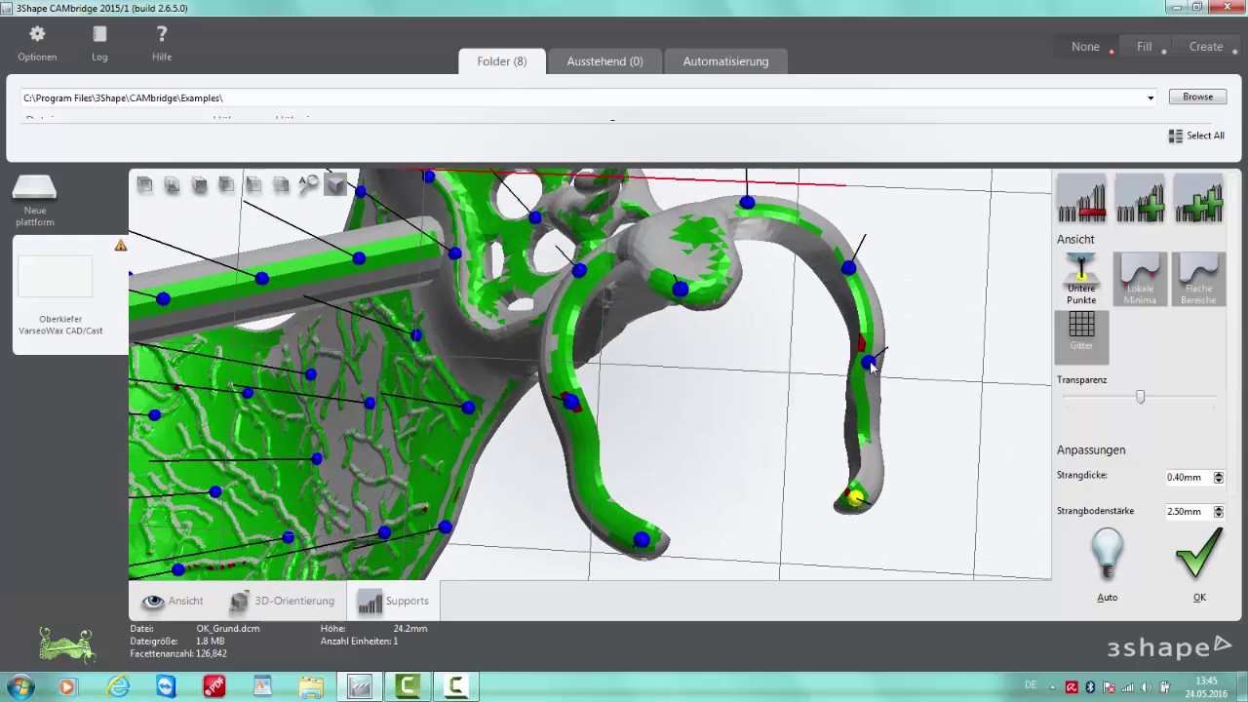
{"action": "left_click_drag", "start_coordinate": [867, 347], "coordinate": [868, 343]}
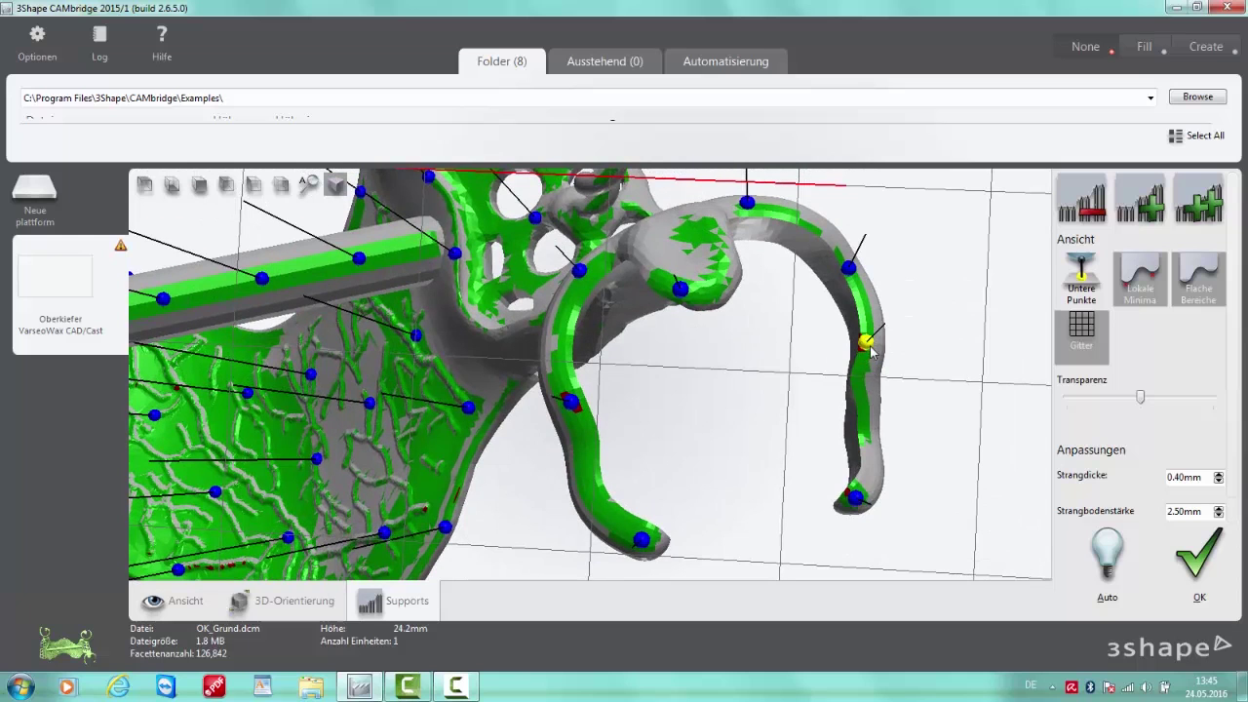
Add a support on the rest between the two arms of the double clasp
{"action": "scroll", "coordinate": [871, 383], "scroll_direction": "down", "scroll_amount": 1}
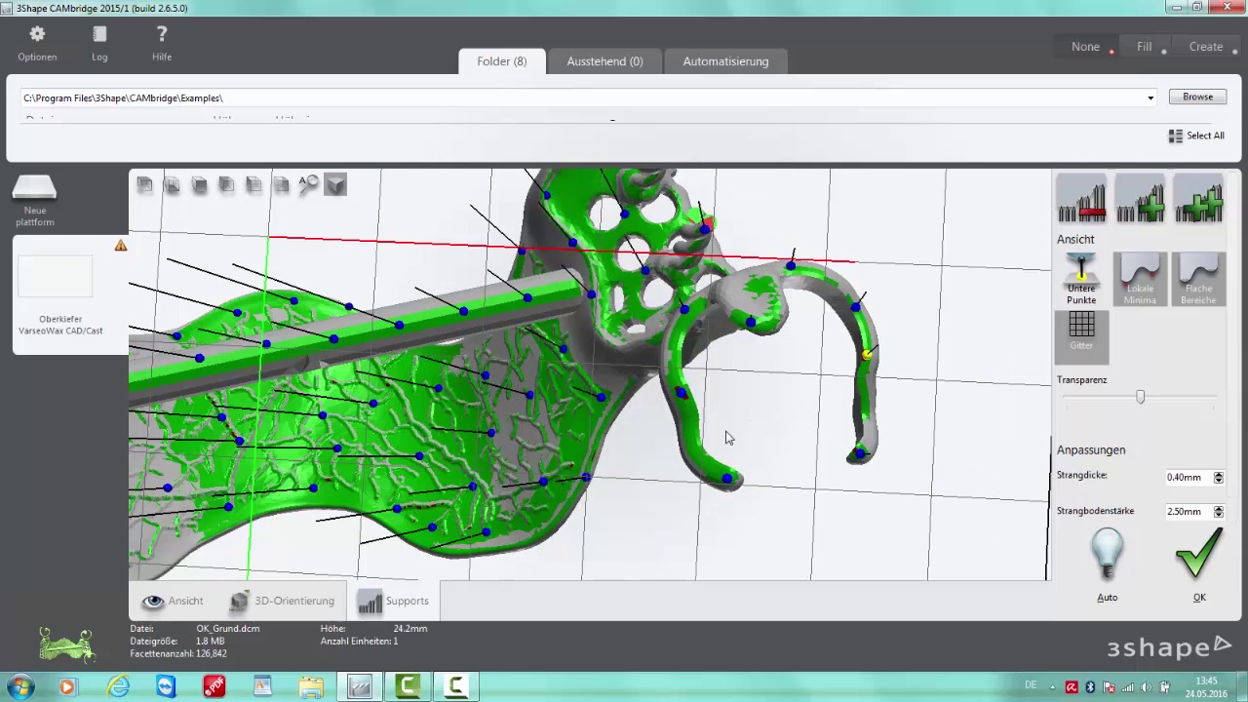
{"action": "left_click", "coordinate": [1148, 206]}
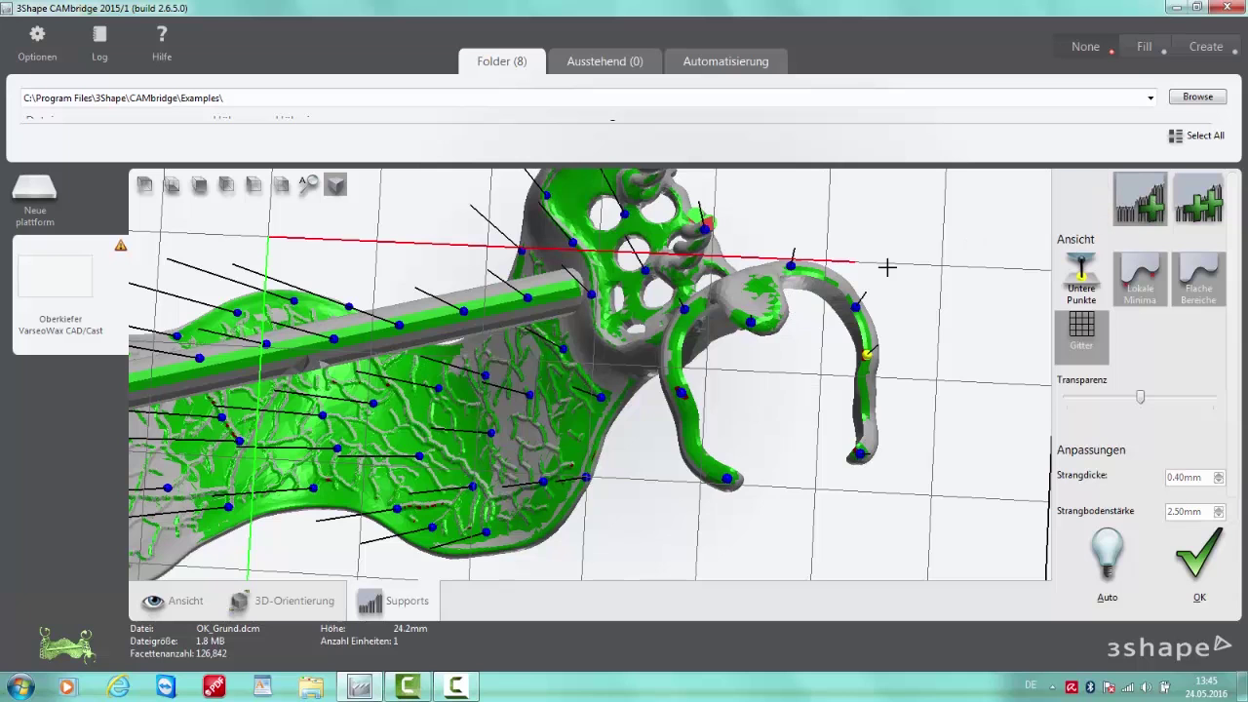
{"action": "left_click", "coordinate": [760, 284]}
Centre the supports along the transverse bar on its highlighted flat strip and check them from the side
{"action": "scroll", "coordinate": [778, 403], "scroll_direction": "down", "scroll_amount": 6}
{"action": "scroll", "coordinate": [466, 409], "scroll_direction": "up", "scroll_amount": 2}
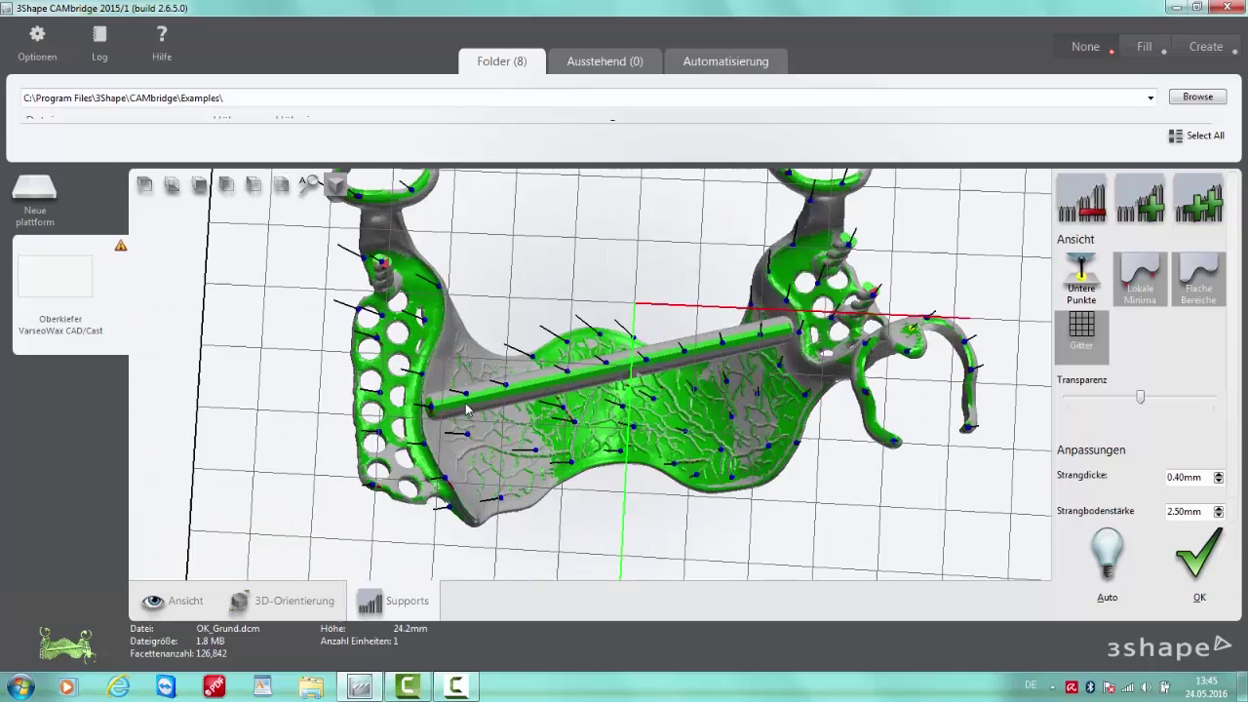
{"action": "scroll", "coordinate": [466, 410], "scroll_direction": "up", "scroll_amount": 4}
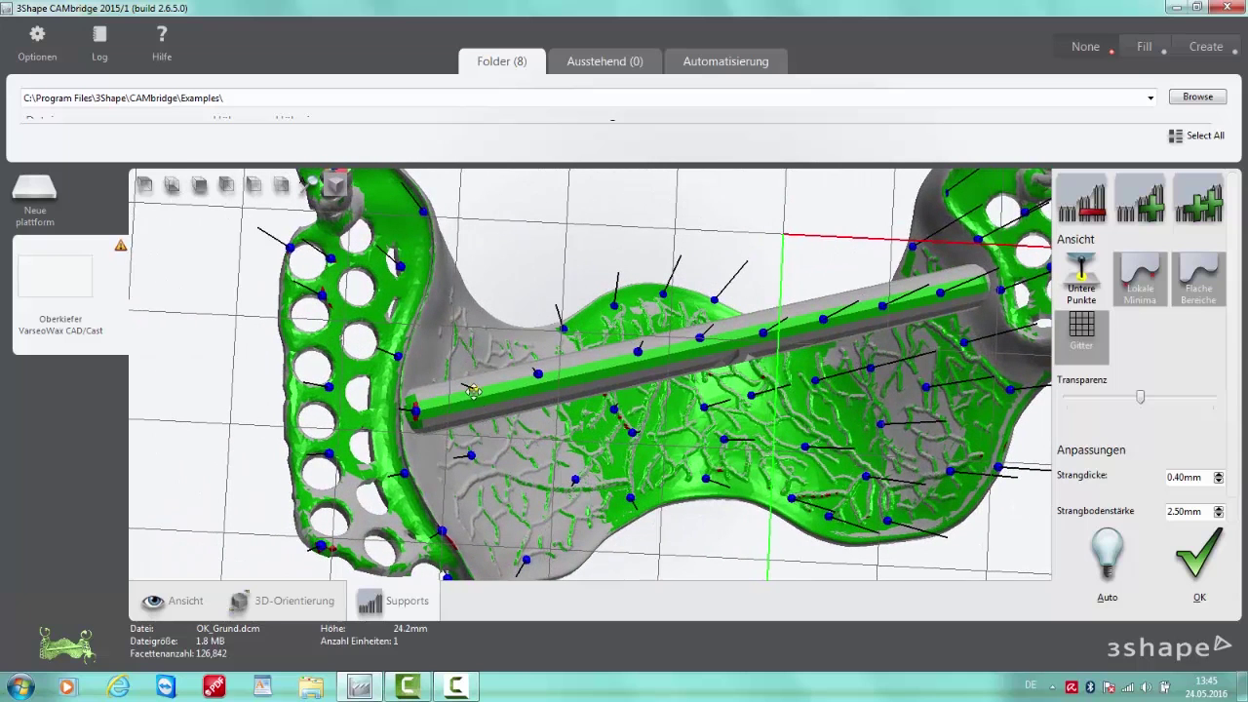
{"action": "left_click", "coordinate": [474, 397]}
{"action": "left_click", "coordinate": [640, 360]}
{"action": "left_click", "coordinate": [703, 346]}
{"action": "right_click_drag", "start_coordinate": [897, 323], "coordinate": [580, 347]}
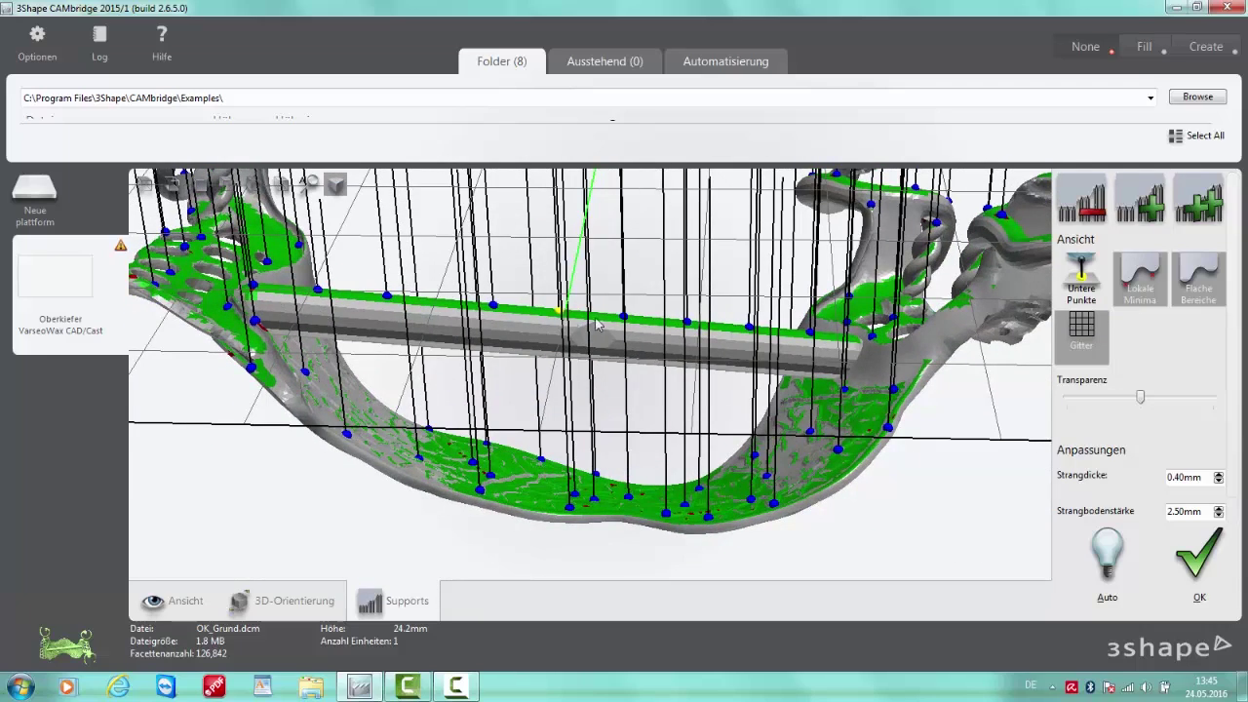
{"action": "right_click_drag", "start_coordinate": [669, 351], "coordinate": [709, 517]}
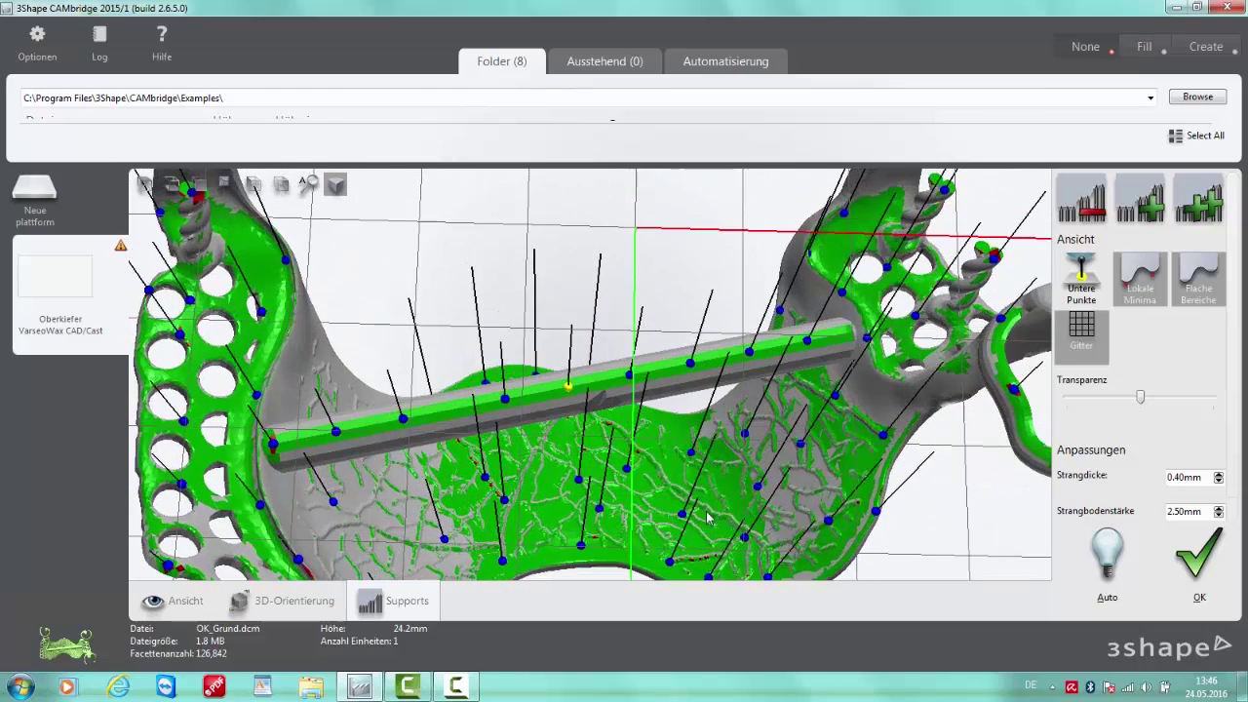
{"action": "scroll", "coordinate": [892, 515], "scroll_direction": "up", "scroll_amount": 2}
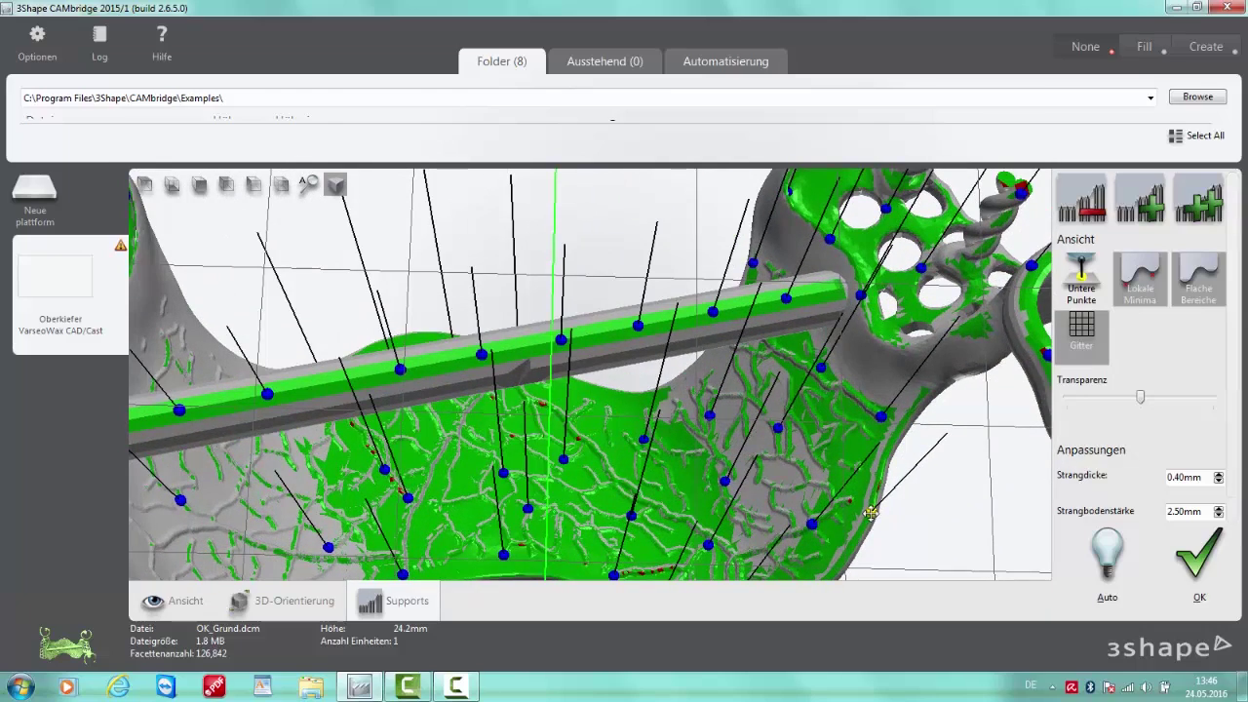
Reposition the support on the palatal plate's curved edge near the double clasp so it sits on the highlighted rim
{"action": "left_click_drag", "start_coordinate": [871, 517], "coordinate": [856, 502]}
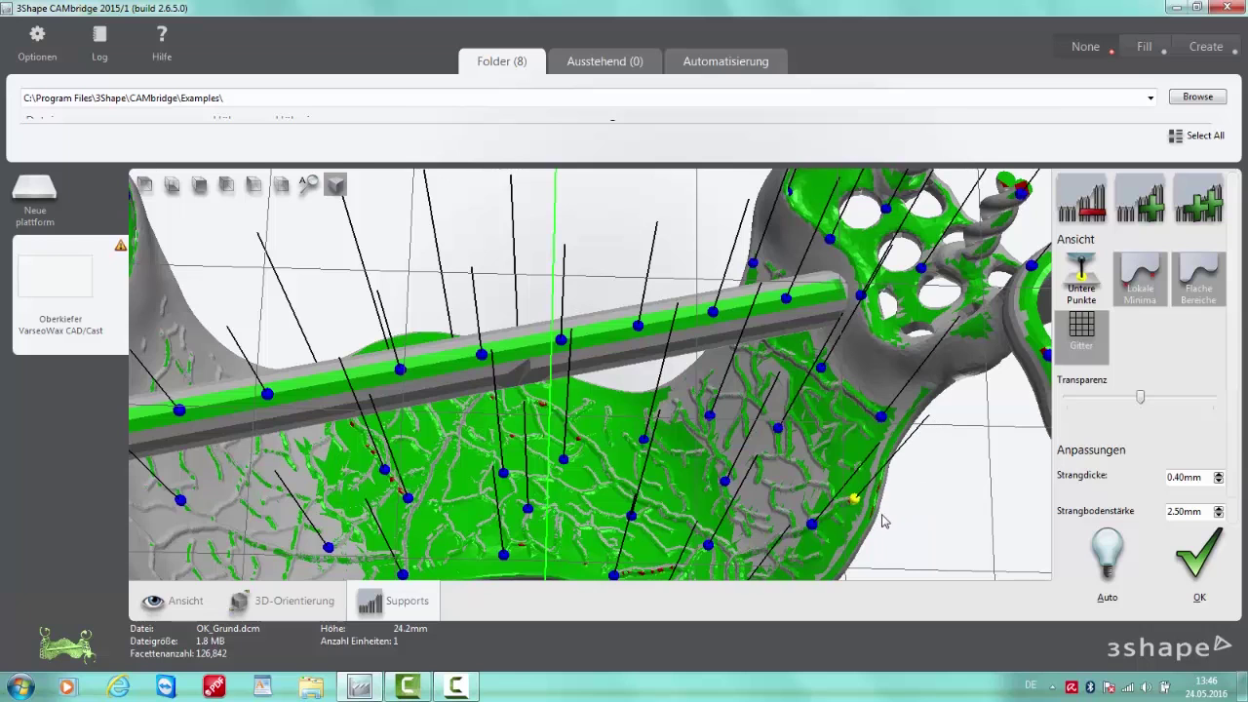
{"action": "scroll", "coordinate": [883, 519], "scroll_direction": "down", "scroll_amount": 4}
{"action": "scroll", "coordinate": [850, 450], "scroll_direction": "up", "scroll_amount": 4}
{"action": "left_click_drag", "start_coordinate": [823, 423], "coordinate": [840, 418]}
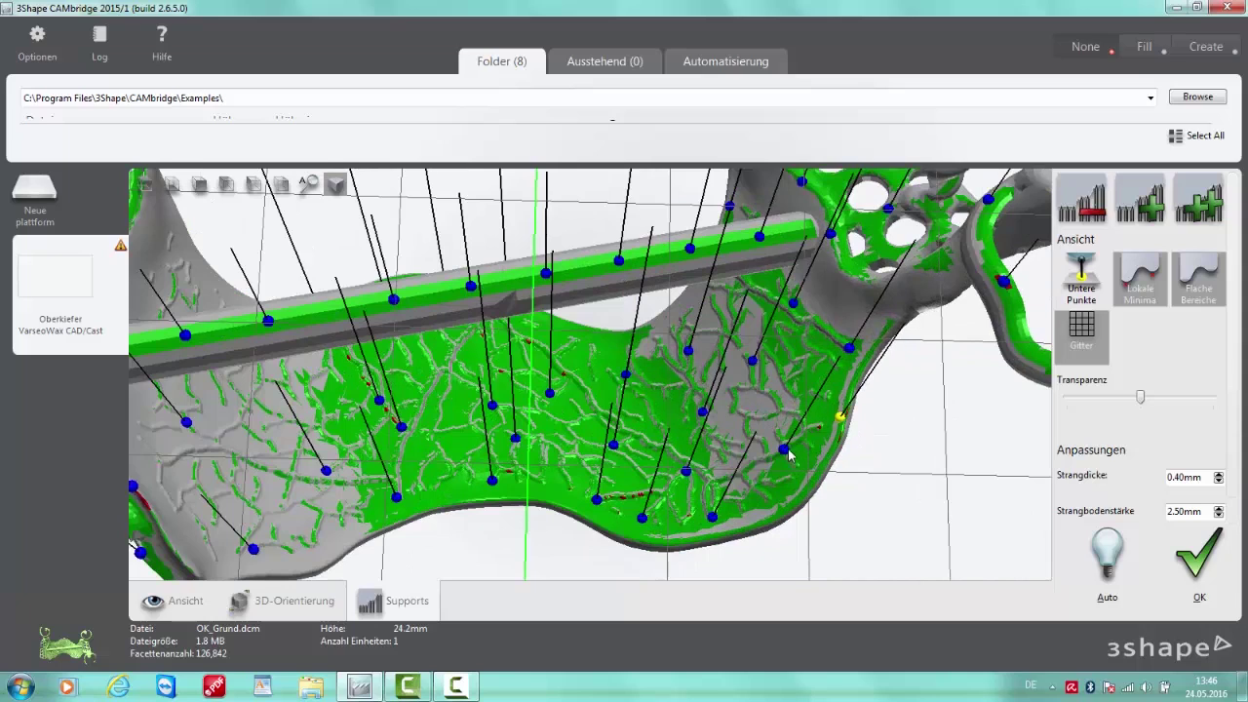
{"action": "scroll", "coordinate": [833, 499], "scroll_direction": "down", "scroll_amount": 3}
{"action": "right_click_drag", "start_coordinate": [700, 538], "coordinate": [635, 475]}
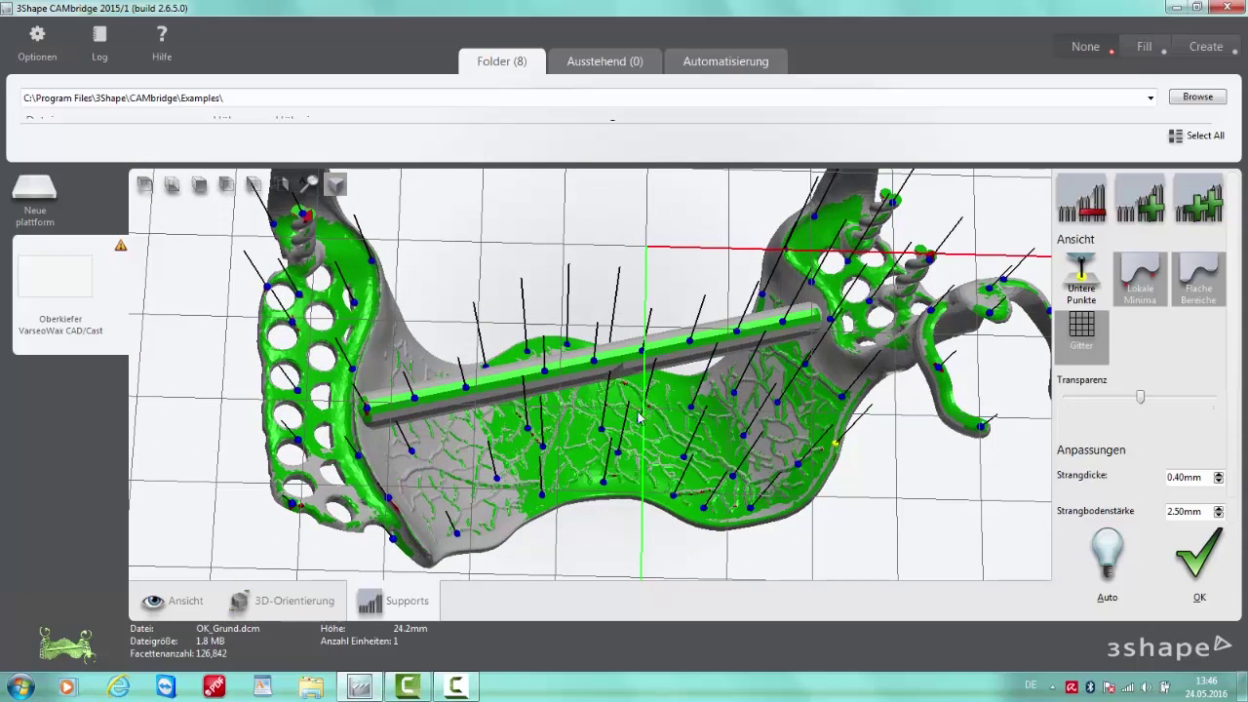
Move the support beside the perforated saddle down to the pointed corner of the palatal plate
{"action": "scroll", "coordinate": [694, 517], "scroll_direction": "up", "scroll_amount": 3}
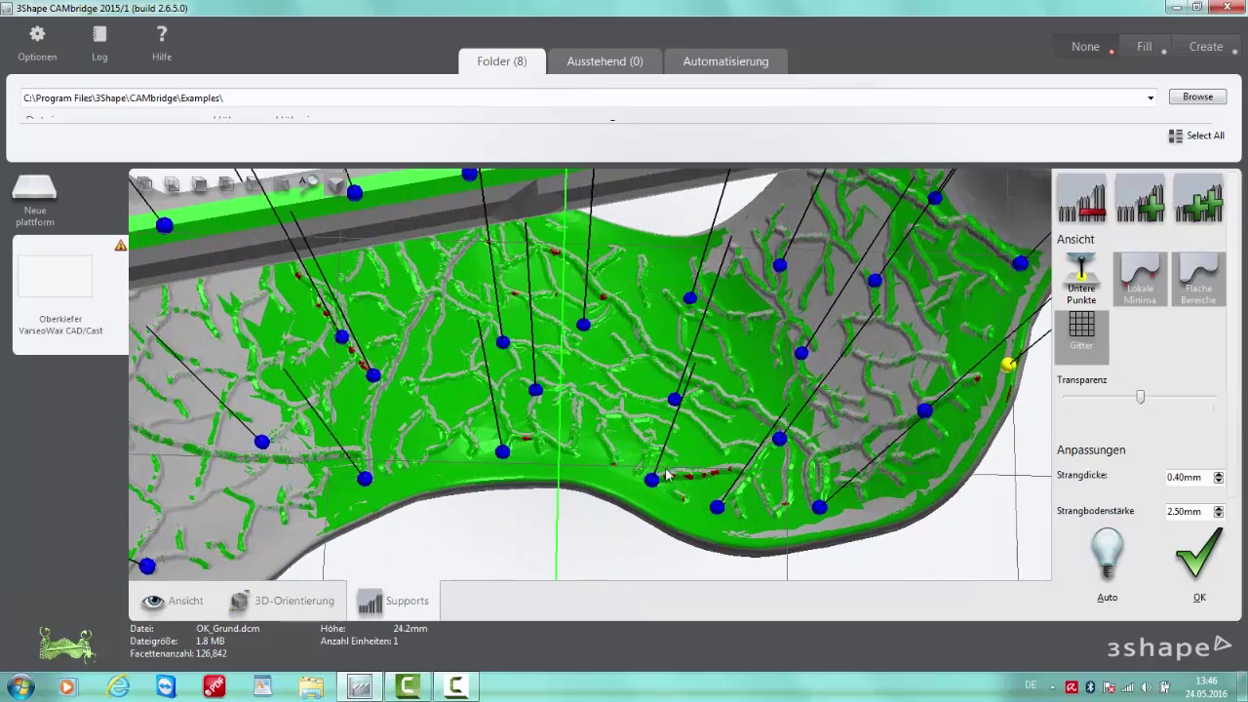
{"action": "scroll", "coordinate": [593, 486], "scroll_direction": "down", "scroll_amount": 3}
{"action": "right_click_drag", "start_coordinate": [631, 493], "coordinate": [602, 449]}
{"action": "scroll", "coordinate": [310, 479], "scroll_direction": "up", "scroll_amount": 2}
{"action": "scroll", "coordinate": [310, 484], "scroll_direction": "up", "scroll_amount": 2}
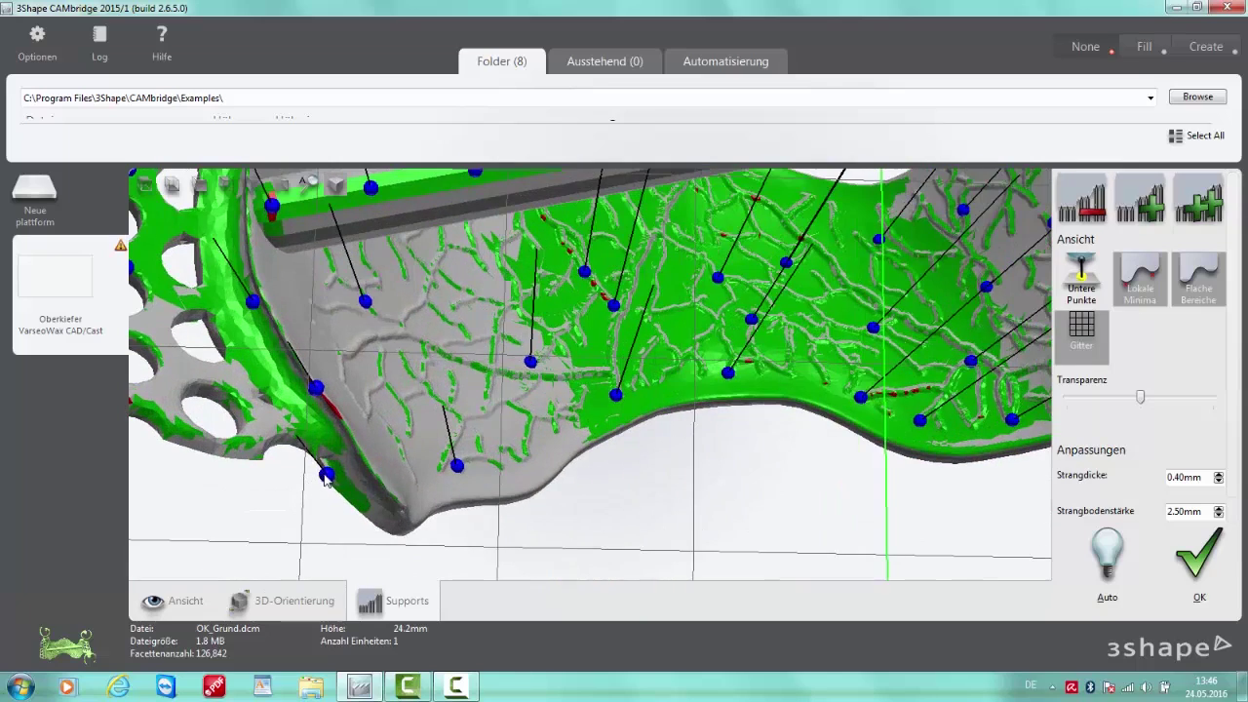
{"action": "left_click", "coordinate": [385, 490]}
{"action": "mouse_move", "coordinate": [538, 426]}
{"action": "right_mouse_down"}
{"action": "mouse_move", "coordinate": [531, 411]}
{"action": "mouse_move", "coordinate": [544, 420]}
{"action": "right_mouse_up"}
Adjust the supports along the plate's bulged edge behind the transverse bar so they sit on the rim
{"action": "scroll", "coordinate": [546, 423], "scroll_direction": "down", "scroll_amount": 2}
{"action": "middle_click_drag", "start_coordinate": [611, 401], "coordinate": [607, 475]}
{"action": "right_click_drag", "start_coordinate": [759, 469], "coordinate": [733, 441]}
{"action": "scroll", "coordinate": [593, 269], "scroll_direction": "up", "scroll_amount": 2}
{"action": "right_click_drag", "start_coordinate": [593, 269], "coordinate": [597, 277]}
{"action": "left_click_drag", "start_coordinate": [717, 214], "coordinate": [709, 220]}
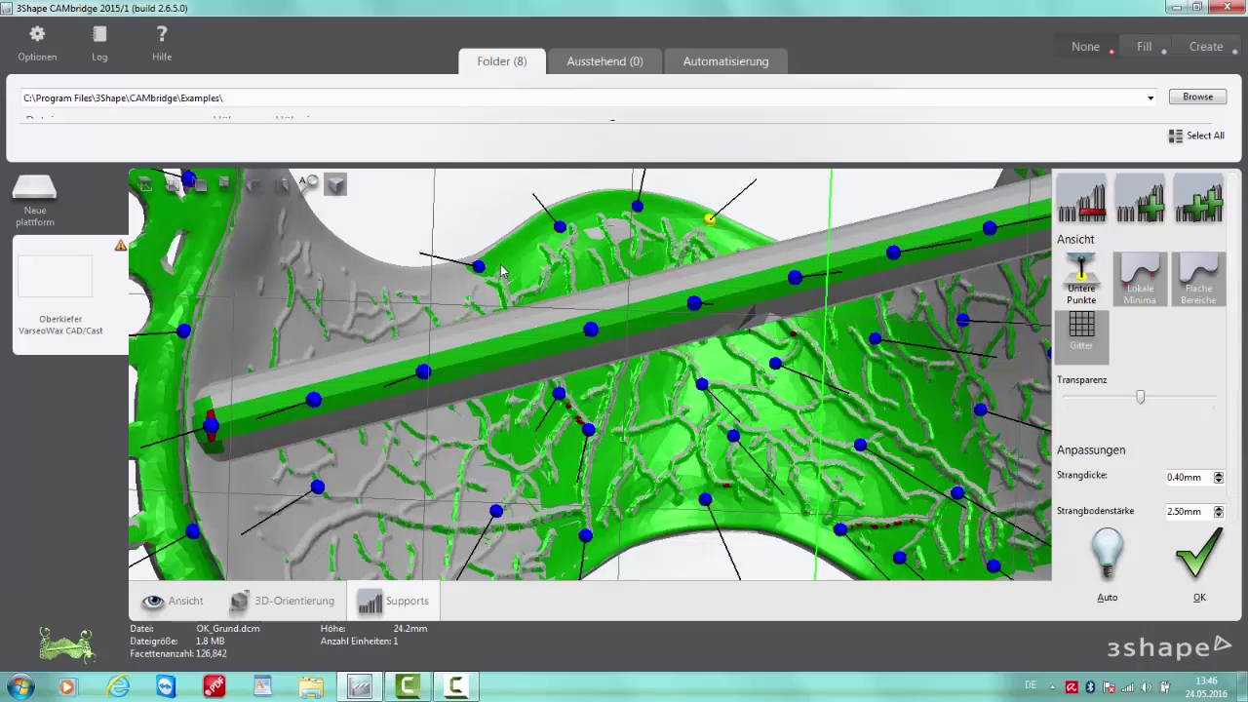
{"action": "scroll", "coordinate": [485, 318], "scroll_direction": "down", "scroll_amount": 3}
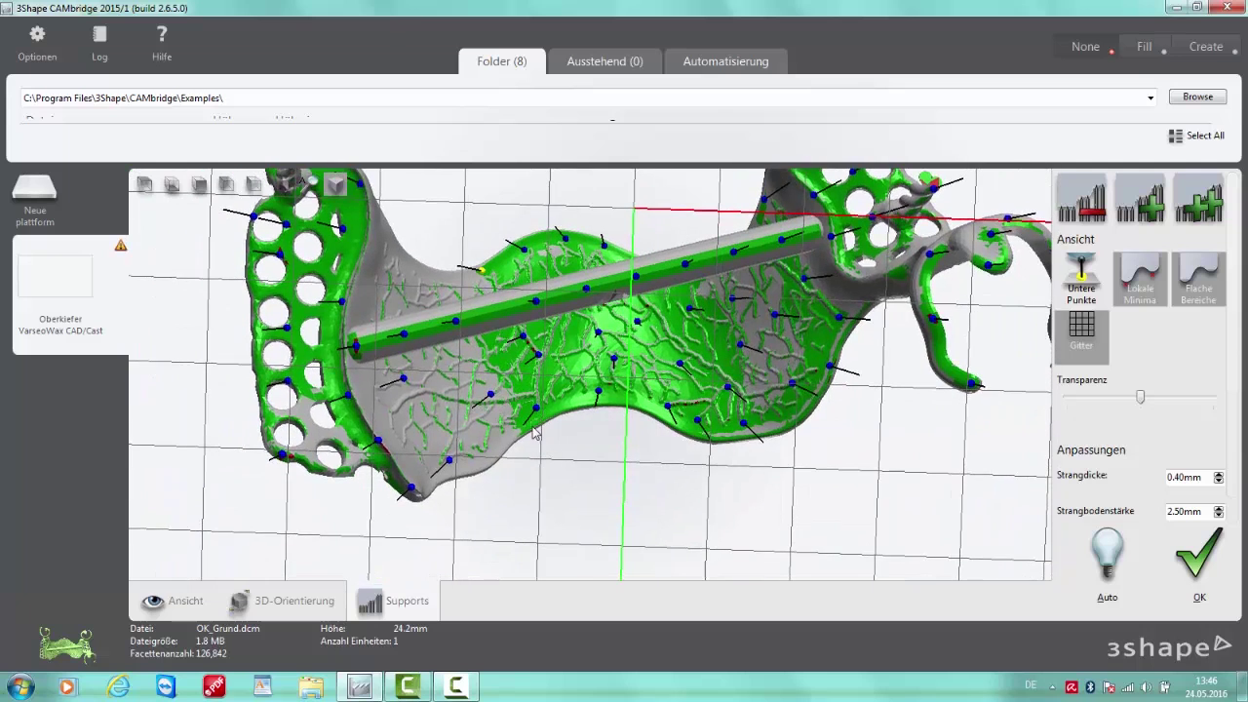
Add several supports to fill gaps along both long edges of the palatal plate and on the perforated saddle's outer edge
{"action": "left_click", "coordinate": [1197, 198]}
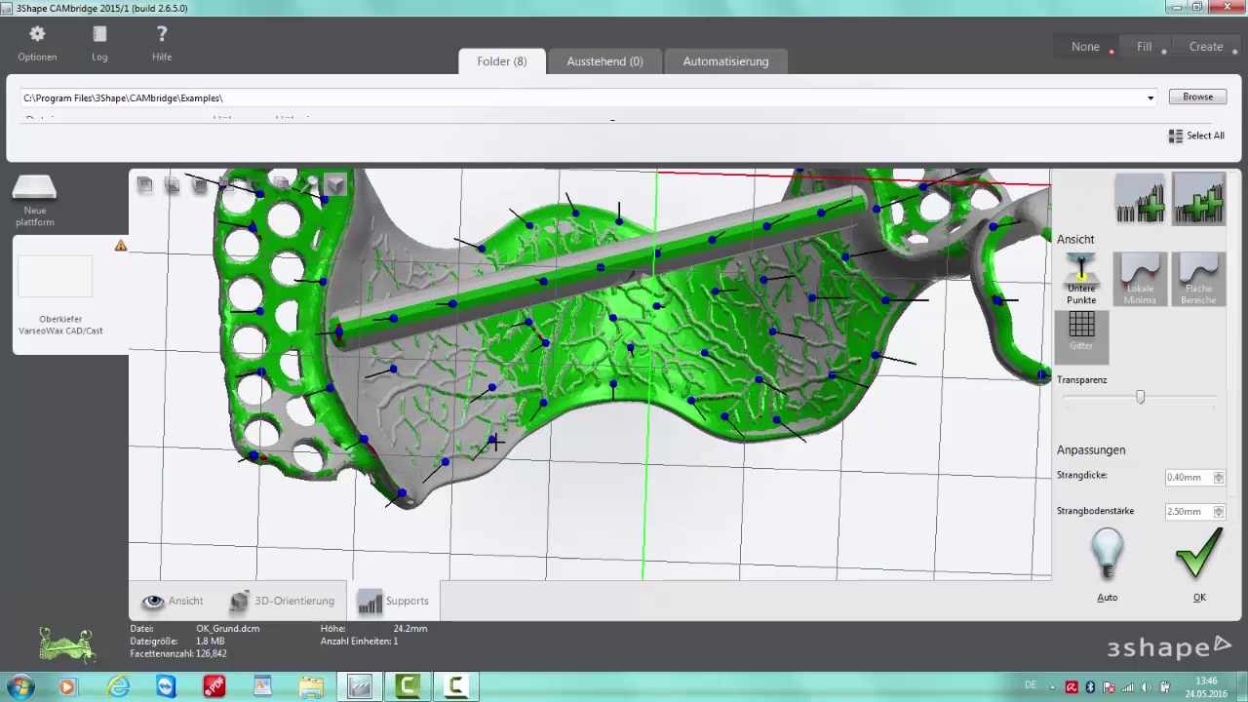
{"action": "left_click", "coordinate": [817, 410]}
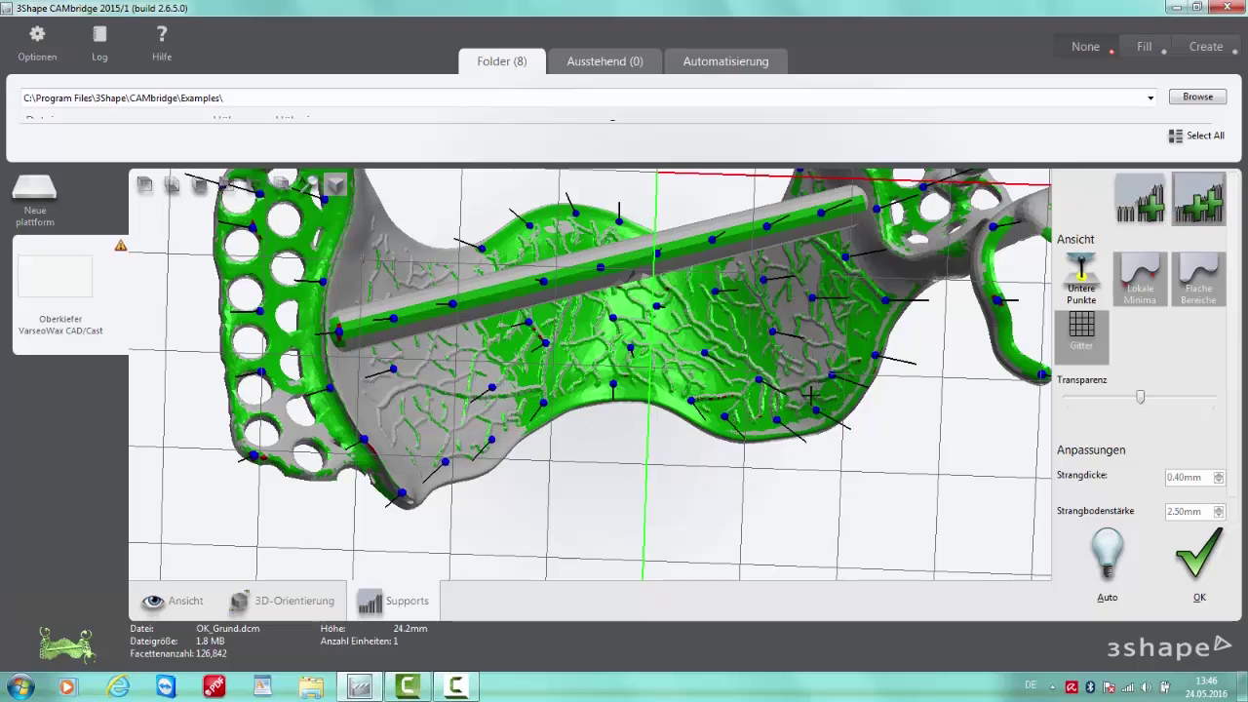
{"action": "left_click", "coordinate": [389, 235]}
{"action": "right_click_drag", "start_coordinate": [652, 286], "coordinate": [289, 396]}
{"action": "left_click", "coordinate": [228, 388]}
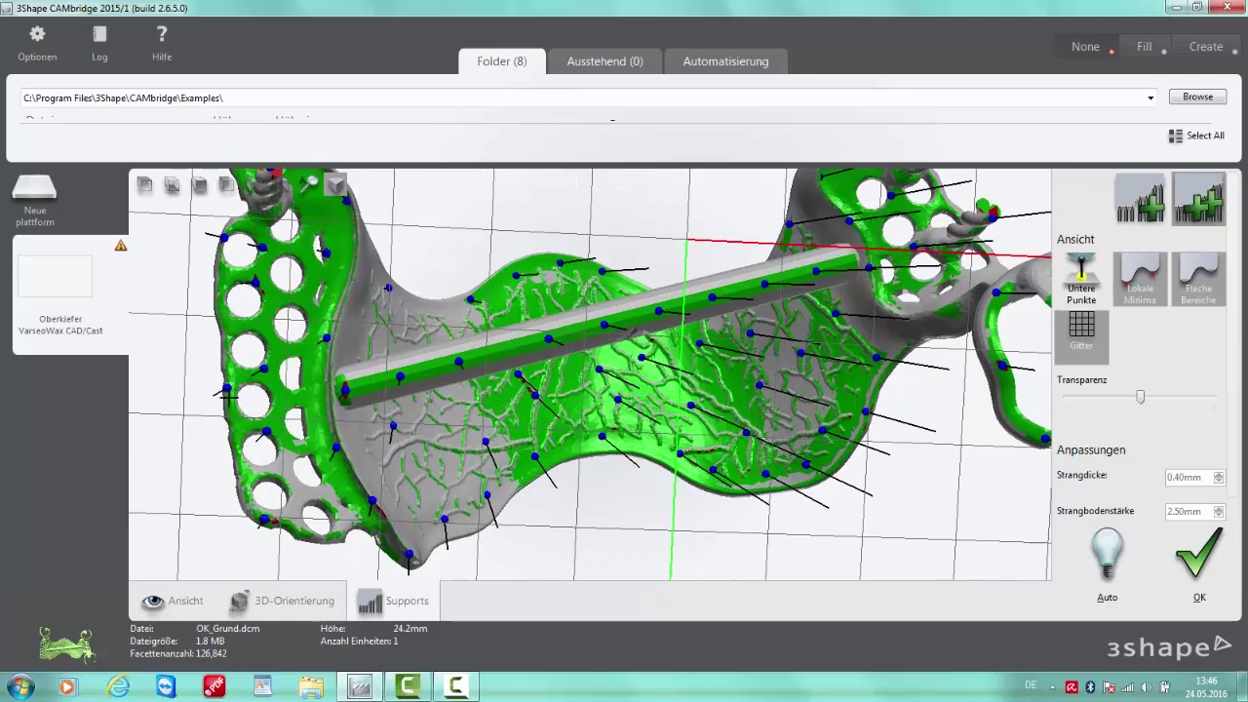
Check the support points on the ring clasp and across the whole framework for missing spots
{"action": "right_click_drag", "start_coordinate": [440, 471], "coordinate": [701, 428]}
{"action": "scroll", "coordinate": [495, 329], "scroll_direction": "up", "scroll_amount": 3}
{"action": "mouse_move", "coordinate": [495, 328]}
{"action": "right_mouse_down"}
{"action": "mouse_move", "coordinate": [469, 312]}
{"action": "mouse_move", "coordinate": [479, 329]}
{"action": "right_mouse_up"}
{"action": "middle_click_drag", "start_coordinate": [479, 329], "coordinate": [569, 466]}
{"action": "scroll", "coordinate": [435, 347], "scroll_direction": "up", "scroll_amount": 6}
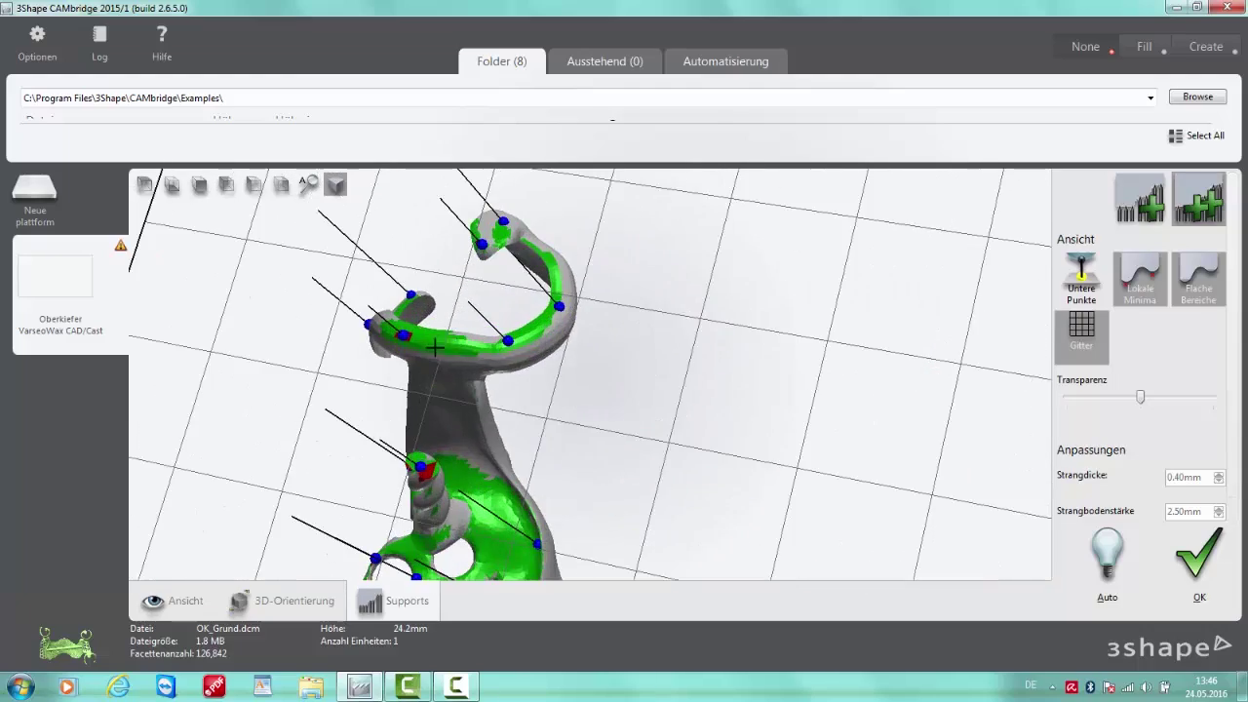
{"action": "scroll", "coordinate": [577, 411], "scroll_direction": "down", "scroll_amount": 5}
{"action": "middle_click_drag", "start_coordinate": [726, 462], "coordinate": [650, 322]}
{"action": "right_click_drag", "start_coordinate": [650, 322], "coordinate": [688, 333]}
{"action": "scroll", "coordinate": [687, 333], "scroll_direction": "down", "scroll_amount": 3}
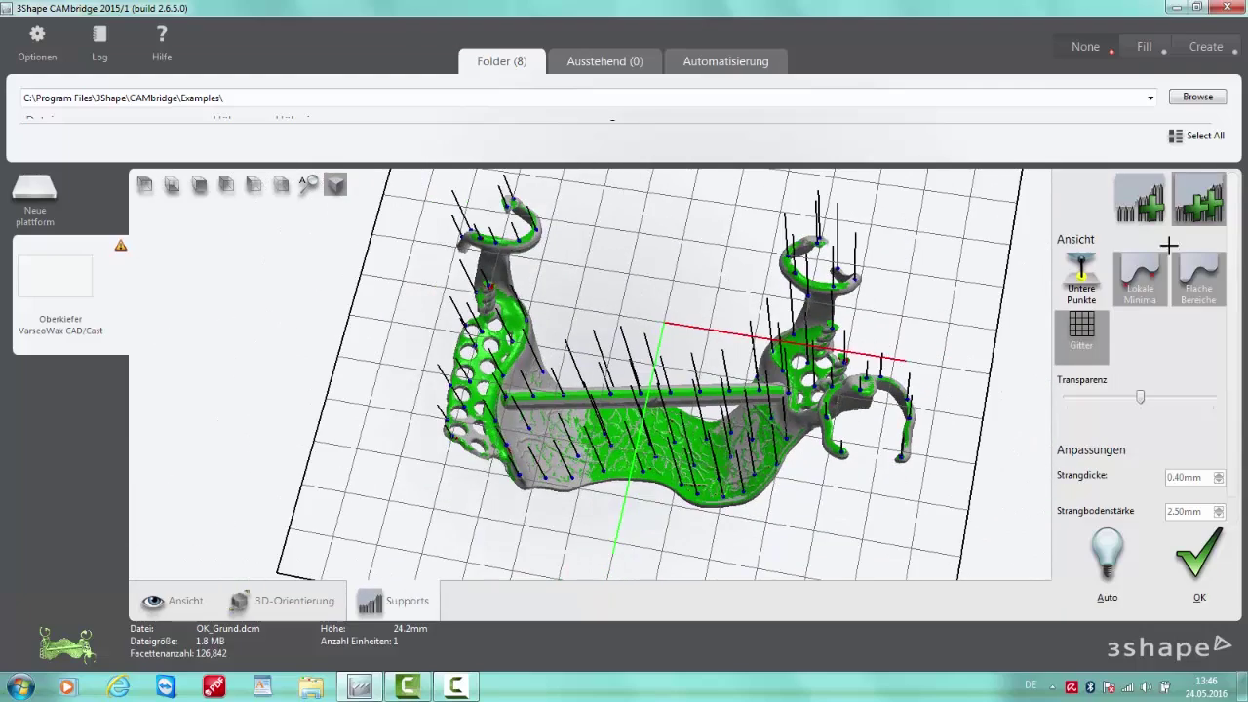
Finish adding supports, check them from the side and accept the support layout
{"action": "left_click", "coordinate": [1184, 195]}
{"action": "right_click_drag", "start_coordinate": [904, 487], "coordinate": [724, 388]}
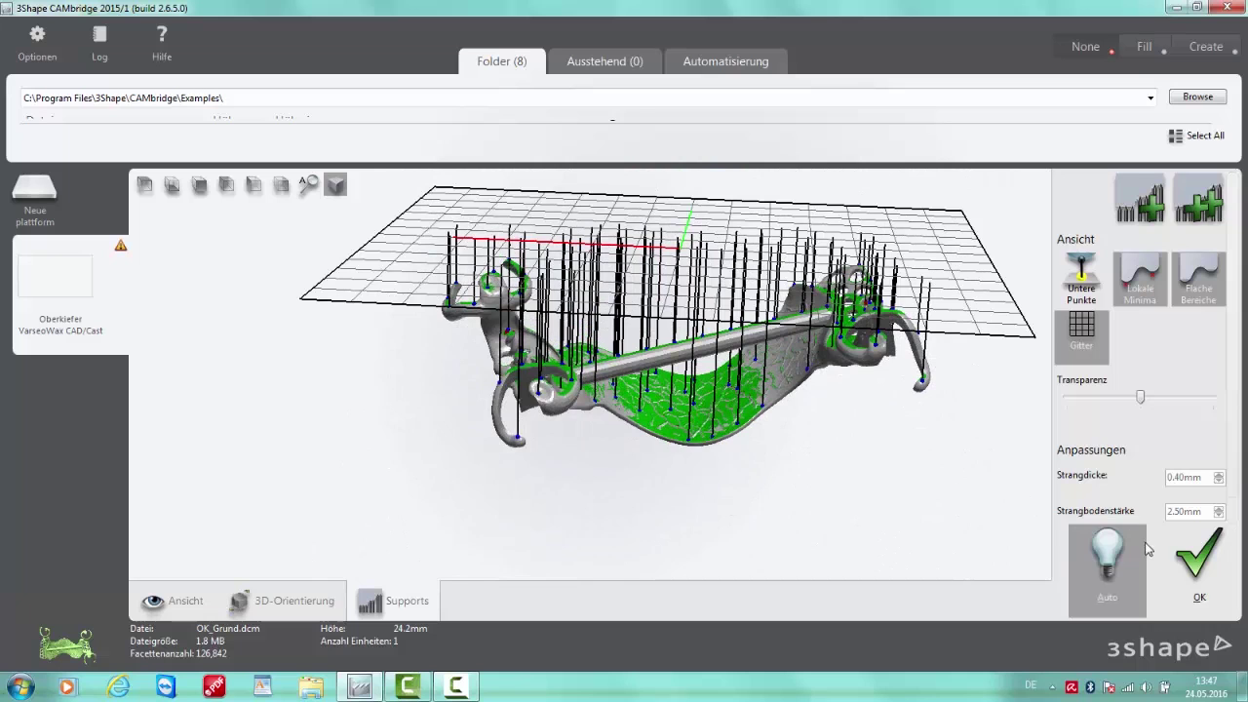
{"action": "left_click", "coordinate": [1200, 575]}
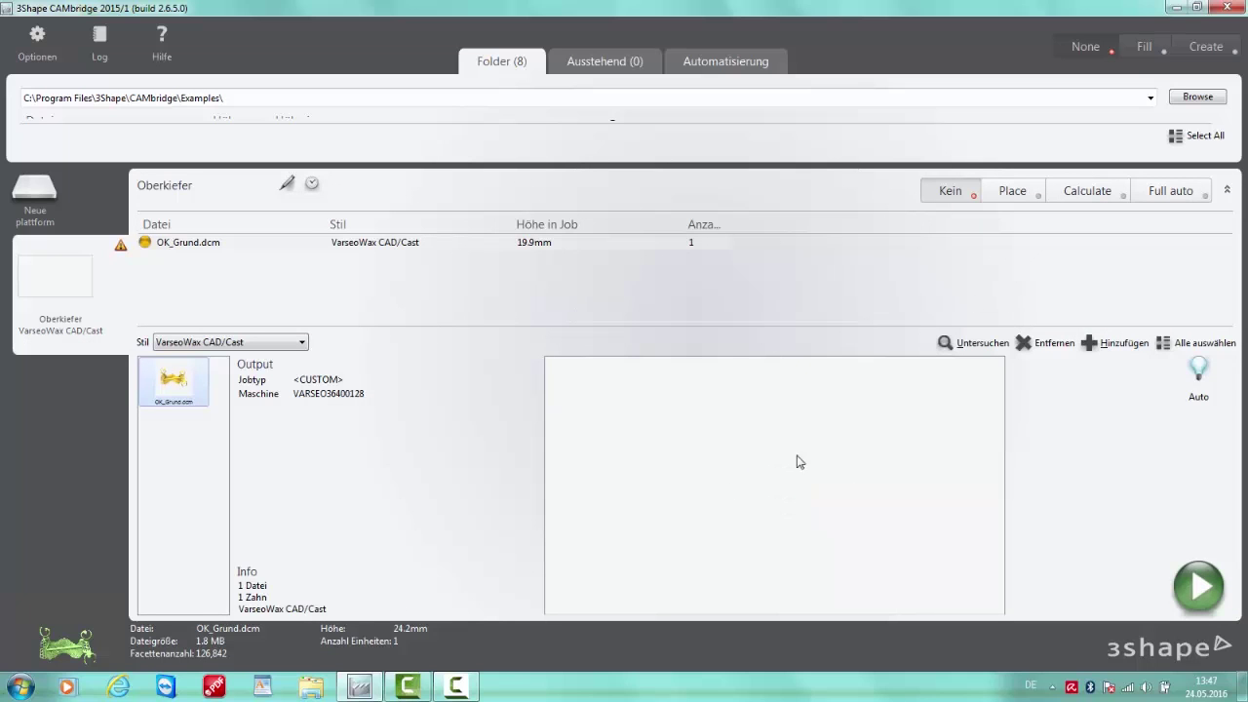
Place the job on the build platform, rotate the framework slightly in 2D placement and shift it towards the platform's lower right corner
{"action": "left_click", "coordinate": [1021, 200]}
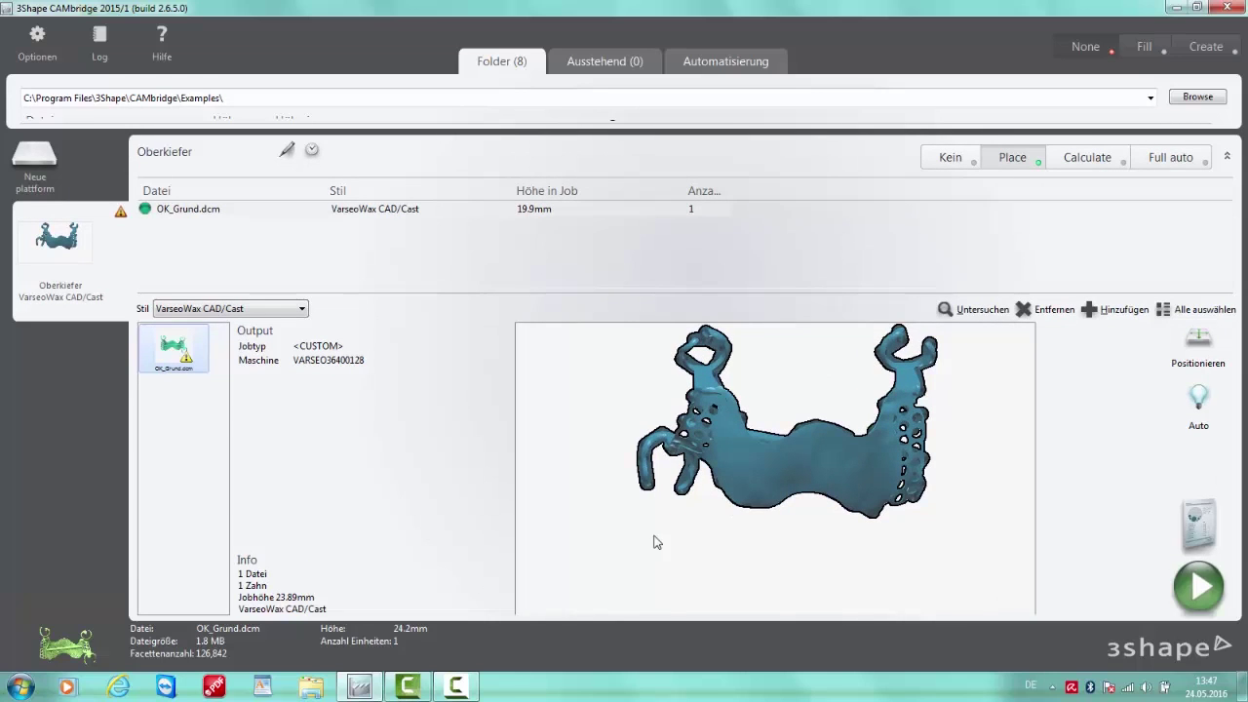
{"action": "left_click", "coordinate": [1199, 346]}
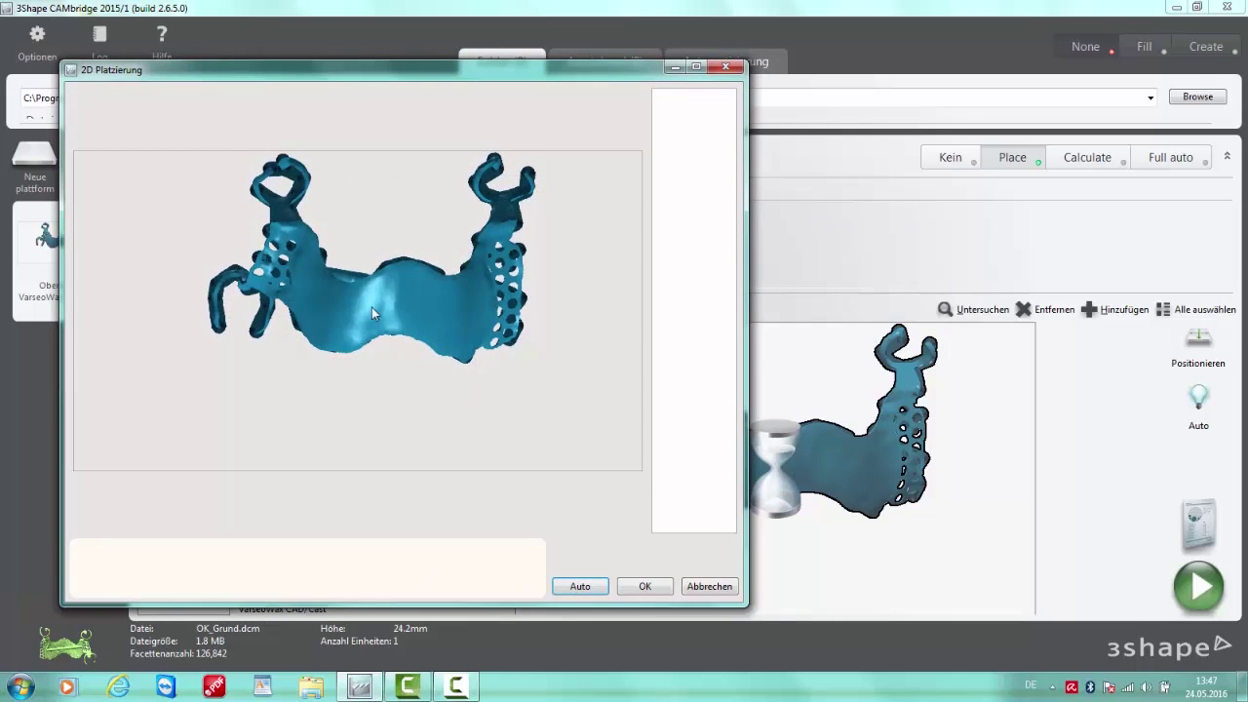
{"action": "left_click_drag", "start_coordinate": [372, 307], "coordinate": [346, 344]}
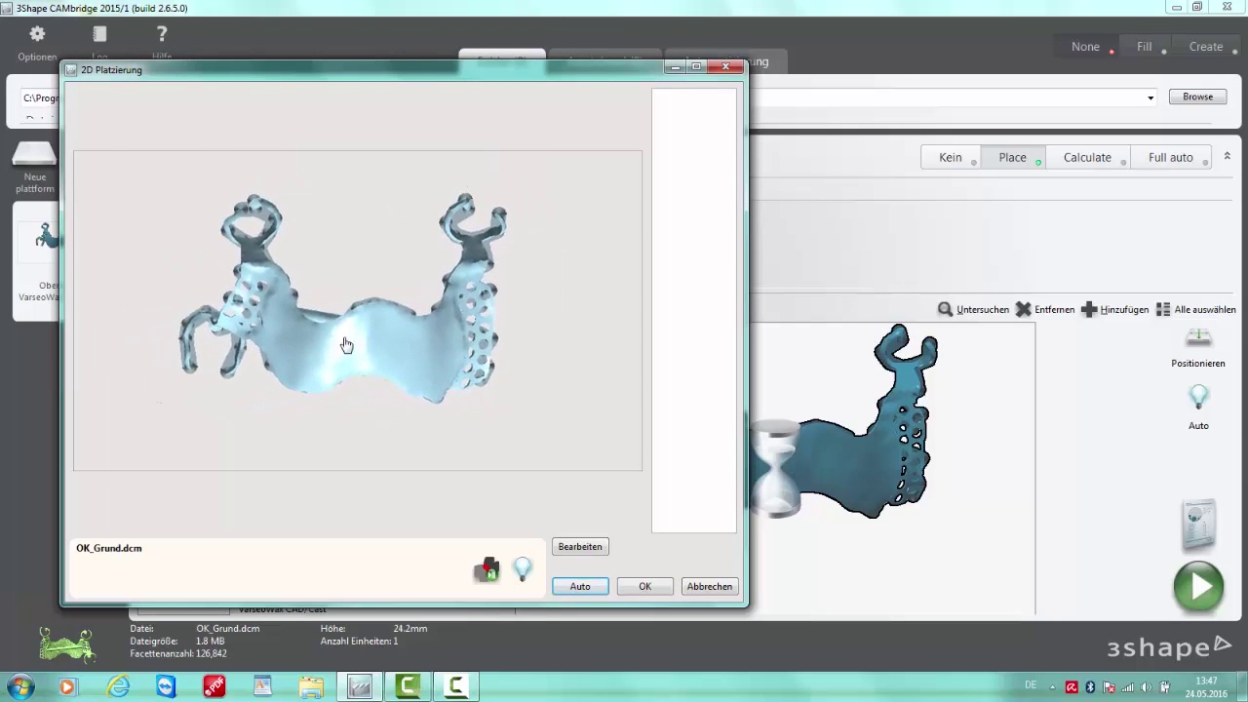
{"action": "scroll", "coordinate": [347, 345], "scroll_direction": "up", "scroll_amount": 5}
{"action": "scroll", "coordinate": [345, 348], "scroll_direction": "down", "scroll_amount": 3}
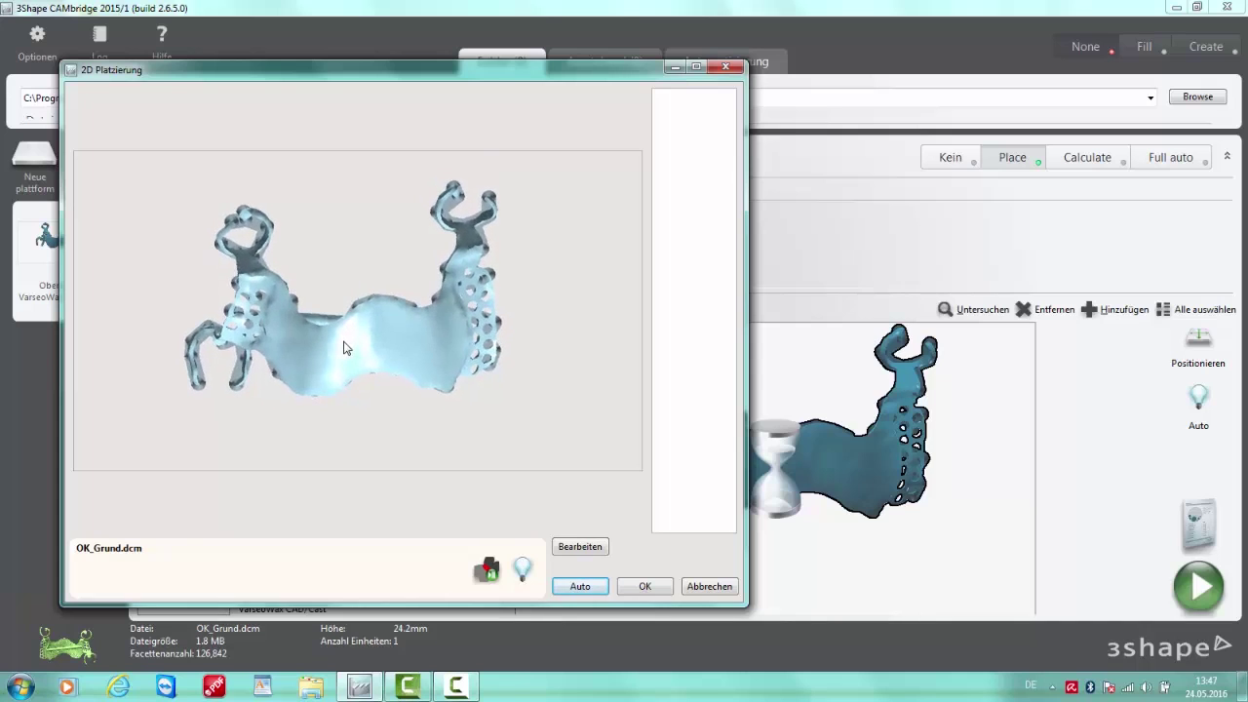
{"action": "left_click_drag", "start_coordinate": [345, 349], "coordinate": [487, 410]}
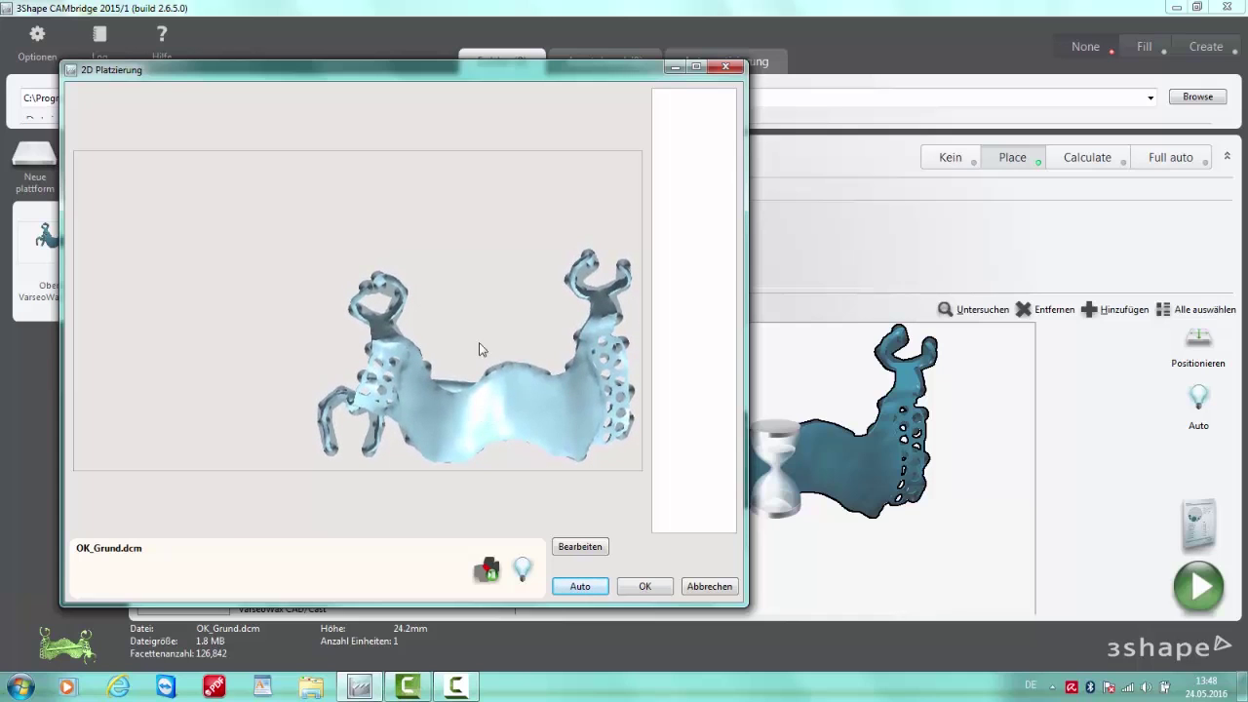
Fine-tune the framework's position close to the platform's lower edge and accept the 2D placement
{"action": "left_click", "coordinate": [479, 316]}
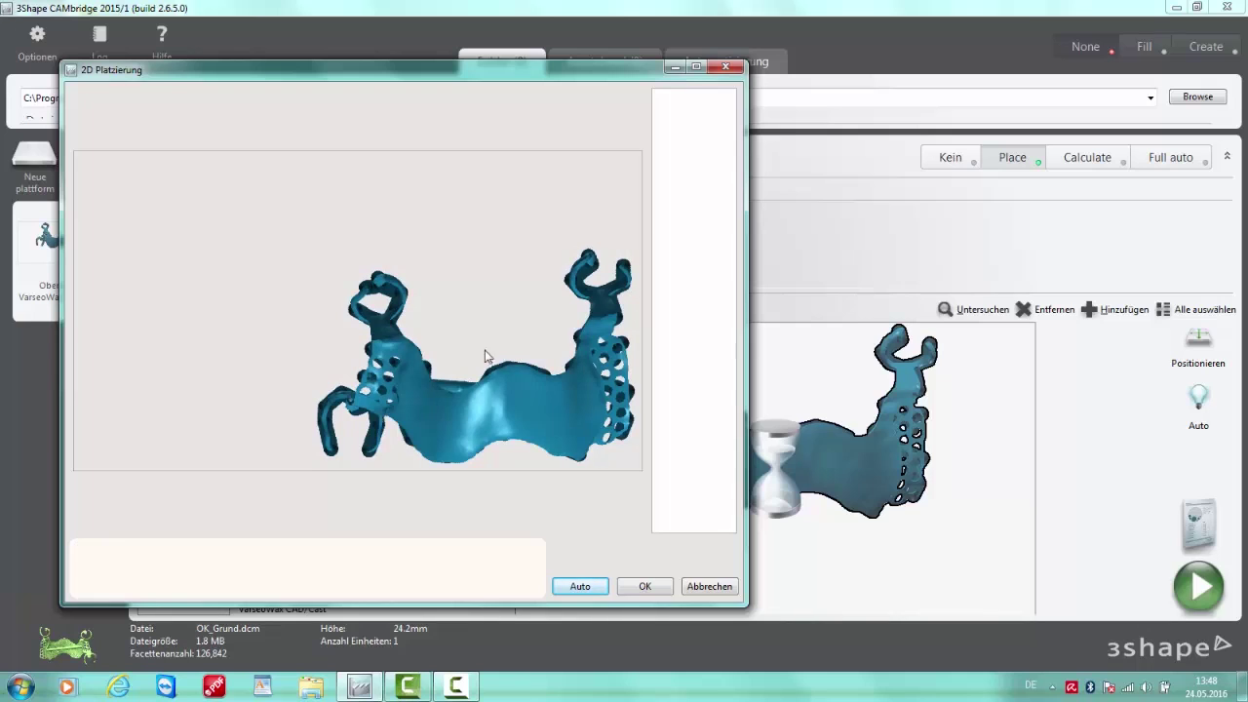
{"action": "left_click", "coordinate": [504, 406]}
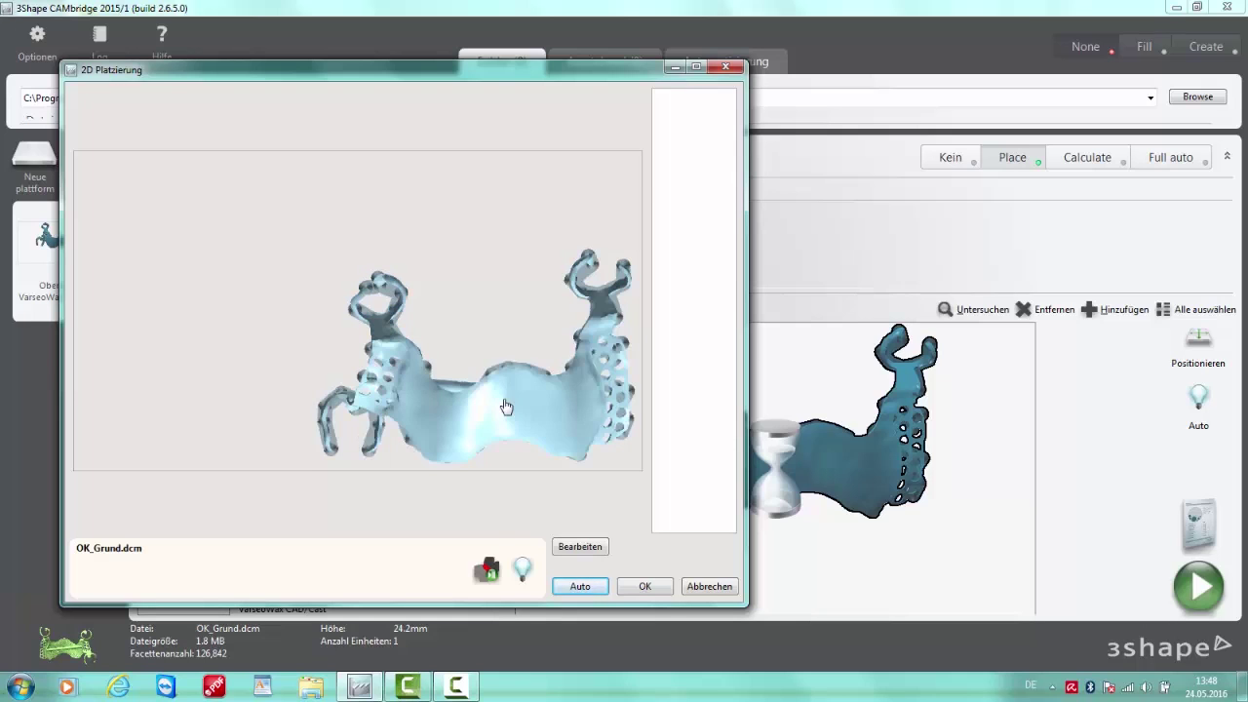
{"action": "left_click", "coordinate": [607, 469]}
{"action": "left_click_drag", "start_coordinate": [553, 409], "coordinate": [564, 444]}
{"action": "left_click", "coordinate": [604, 506]}
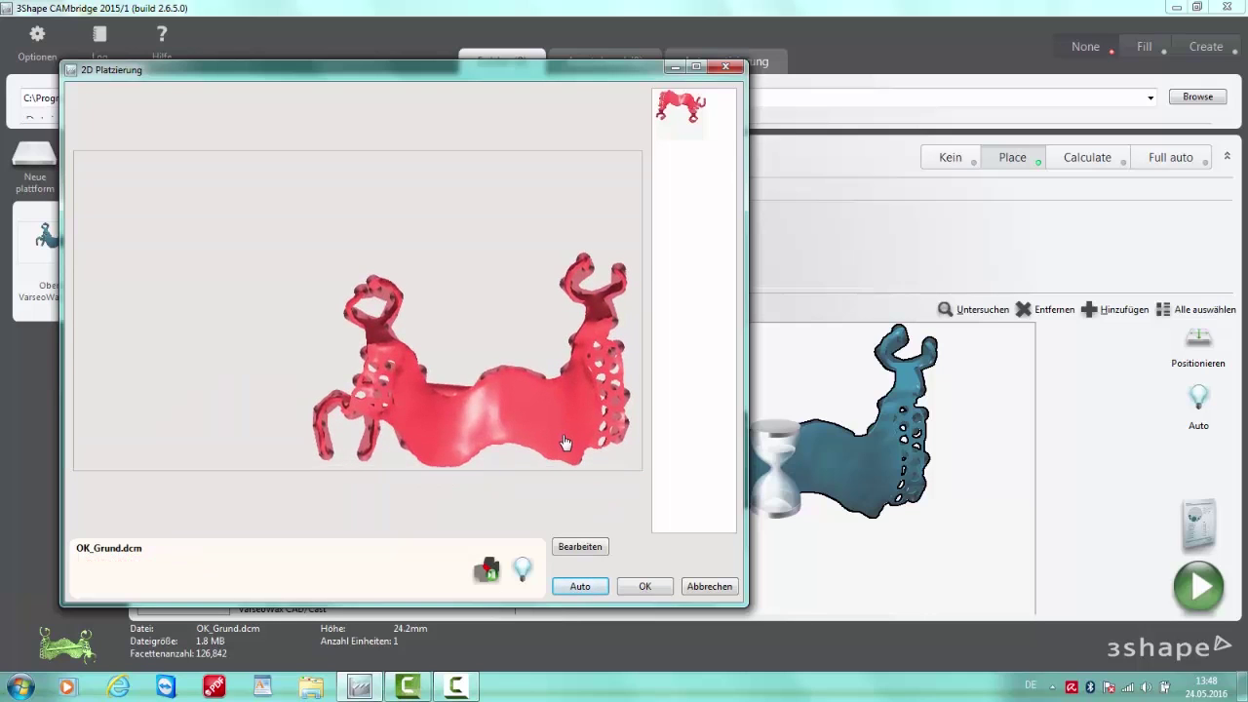
{"action": "left_click", "coordinate": [503, 324]}
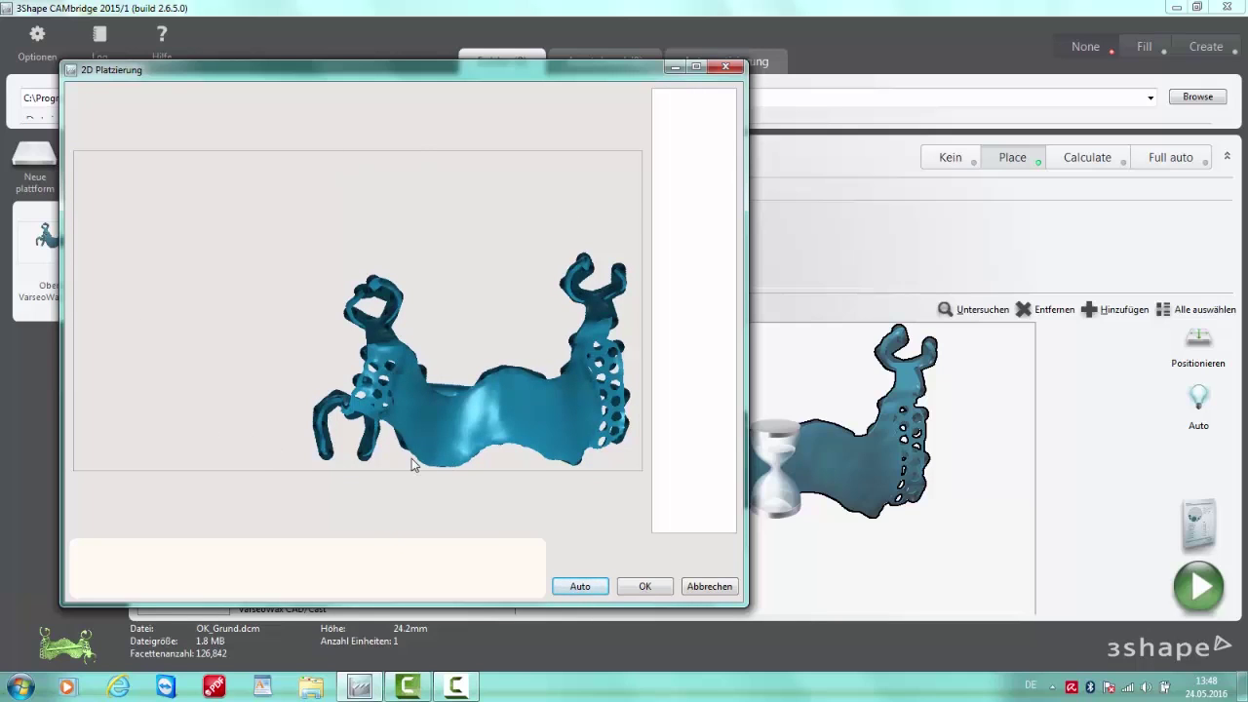
{"action": "left_click", "coordinate": [644, 587]}
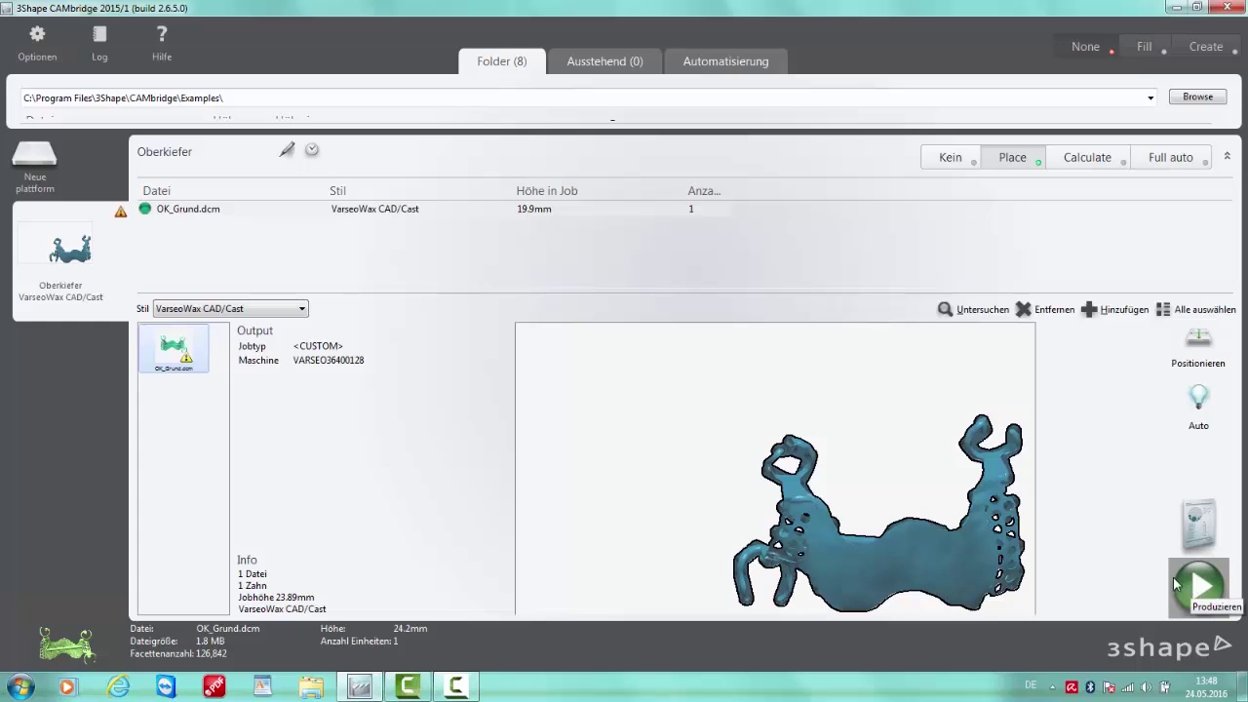
Open the job for 3D inspection and hide the base plate and the reference objects
{"action": "left_click", "coordinate": [973, 310]}
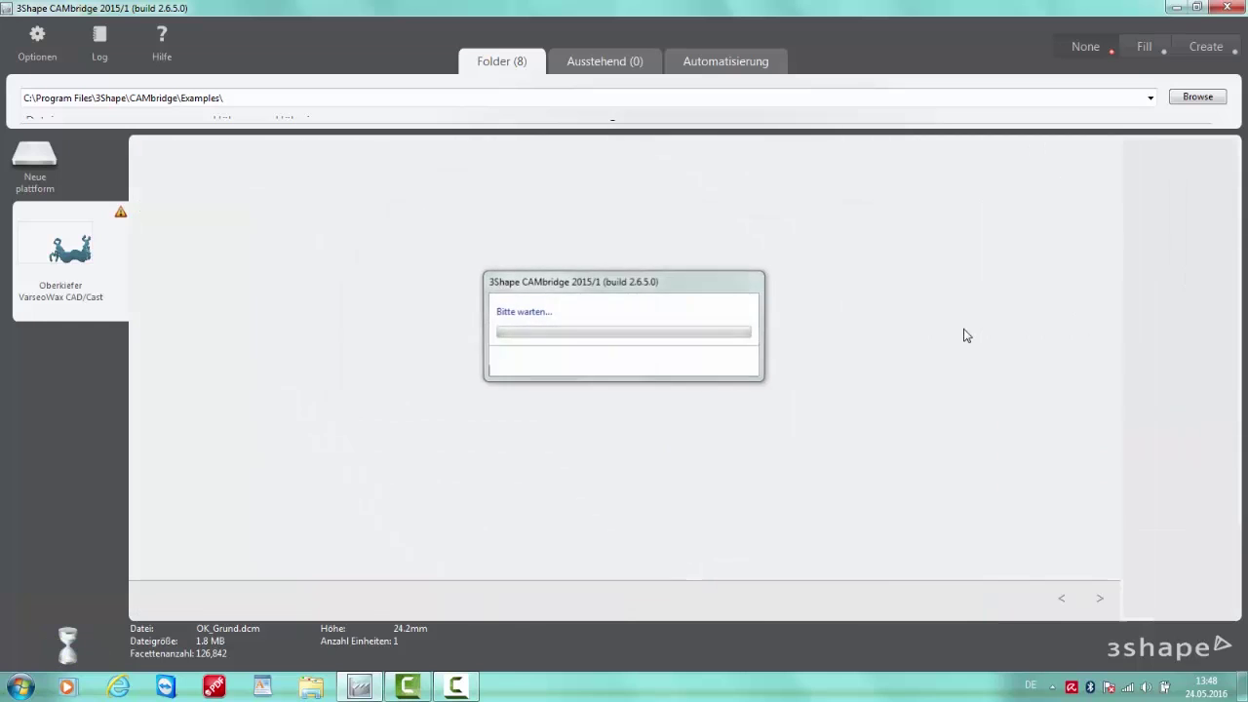
{"action": "right_click_drag", "start_coordinate": [968, 398], "coordinate": [718, 392]}
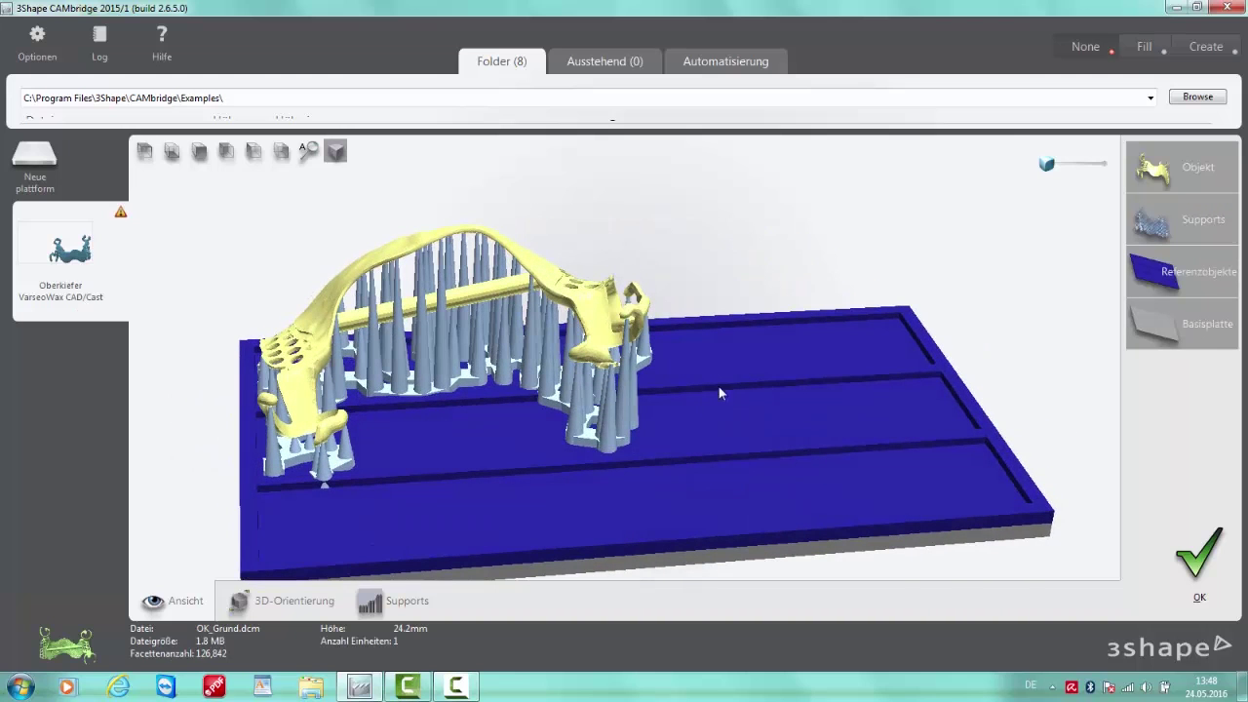
{"action": "left_click", "coordinate": [1170, 327]}
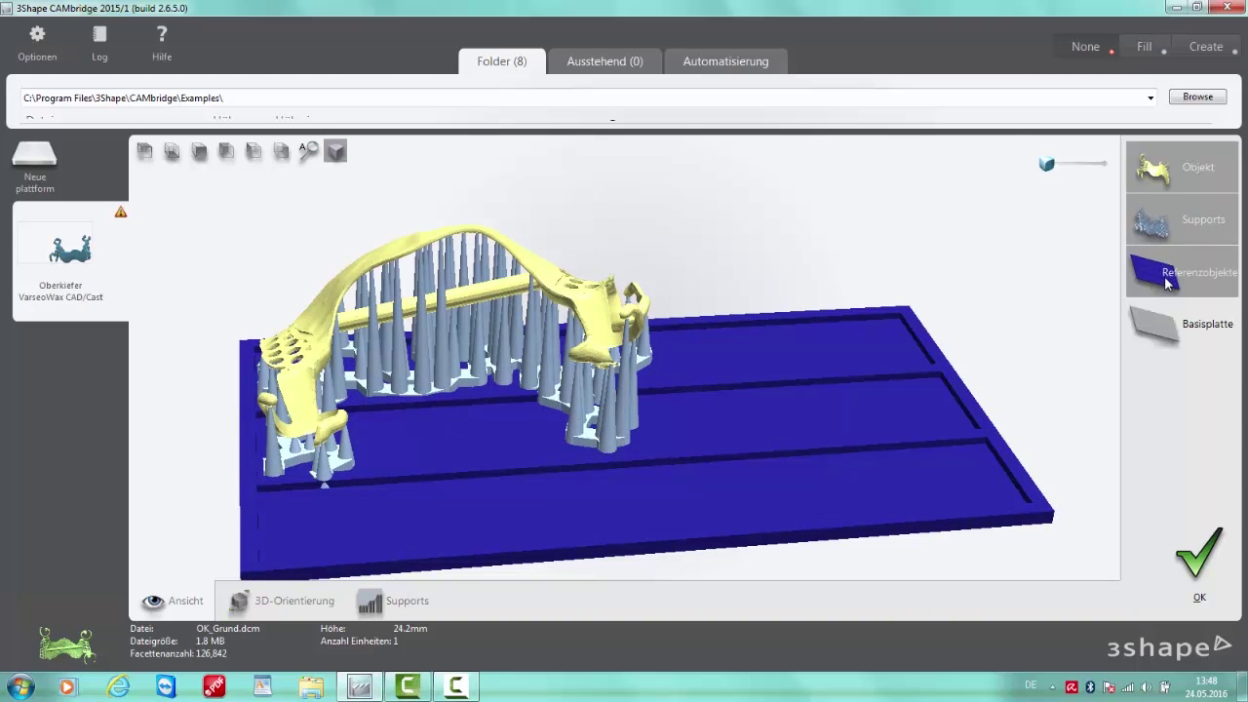
{"action": "left_click", "coordinate": [1167, 283]}
Examine how the generated supports attach to the palatal plate, transverse bar and saddles from different sides
{"action": "right_click_drag", "start_coordinate": [649, 343], "coordinate": [698, 450]}
{"action": "scroll", "coordinate": [624, 384], "scroll_direction": "up", "scroll_amount": 5}
{"action": "right_click_drag", "start_coordinate": [624, 384], "coordinate": [631, 427]}
{"action": "scroll", "coordinate": [583, 348], "scroll_direction": "up", "scroll_amount": 4}
{"action": "scroll", "coordinate": [576, 355], "scroll_direction": "down", "scroll_amount": 4}
{"action": "right_click_drag", "start_coordinate": [509, 390], "coordinate": [490, 312]}
{"action": "scroll", "coordinate": [489, 312], "scroll_direction": "down", "scroll_amount": 5}
{"action": "middle_click_drag", "start_coordinate": [171, 414], "coordinate": [488, 346]}
{"action": "right_click_drag", "start_coordinate": [478, 342], "coordinate": [432, 426]}
{"action": "scroll", "coordinate": [468, 317], "scroll_direction": "up", "scroll_amount": 5}
{"action": "right_click_drag", "start_coordinate": [468, 312], "coordinate": [575, 397]}
{"action": "scroll", "coordinate": [554, 423], "scroll_direction": "up", "scroll_amount": 4}
{"action": "scroll", "coordinate": [576, 398], "scroll_direction": "down", "scroll_amount": 5}
{"action": "right_click_drag", "start_coordinate": [858, 402], "coordinate": [789, 223]}
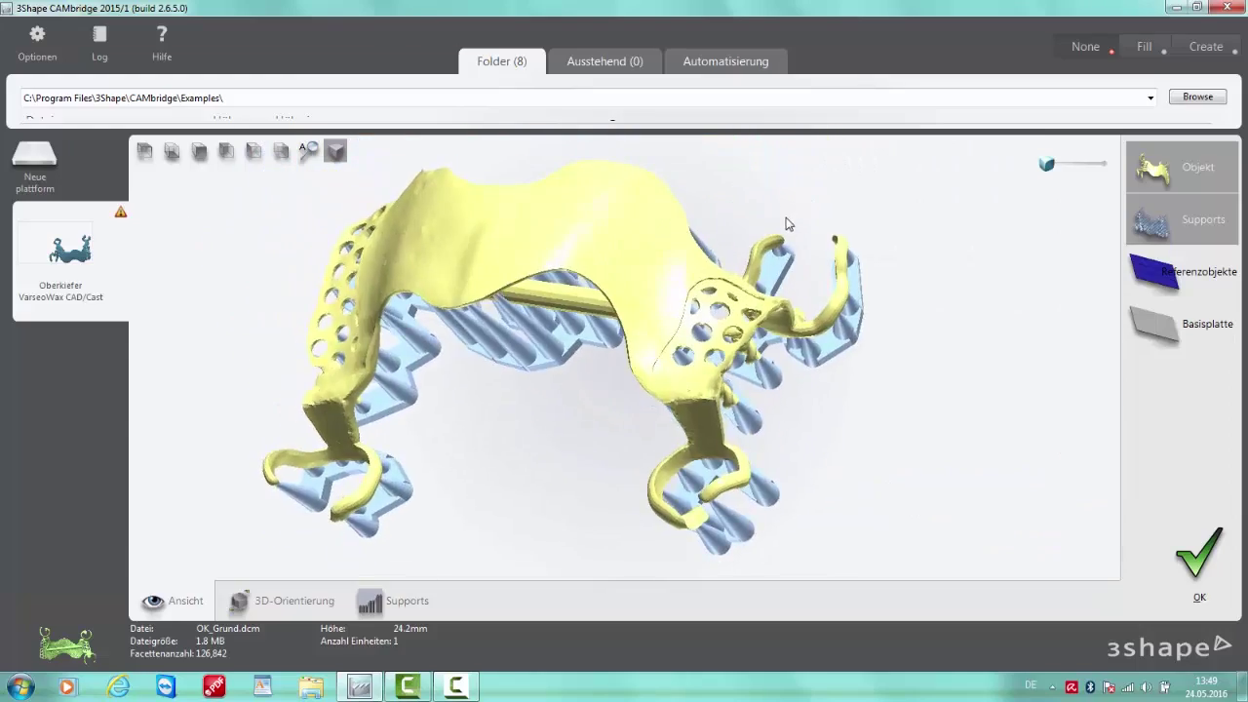
Examine the supports at the clasps and twisted retention posts from below and close the inspection
{"action": "scroll", "coordinate": [779, 268], "scroll_direction": "up", "scroll_amount": 4}
{"action": "right_click_drag", "start_coordinate": [780, 268], "coordinate": [844, 306]}
{"action": "scroll", "coordinate": [840, 327], "scroll_direction": "down", "scroll_amount": 5}
{"action": "middle_click_drag", "start_coordinate": [808, 432], "coordinate": [813, 368]}
{"action": "right_click_drag", "start_coordinate": [813, 367], "coordinate": [573, 473]}
{"action": "scroll", "coordinate": [574, 473], "scroll_direction": "up", "scroll_amount": 3}
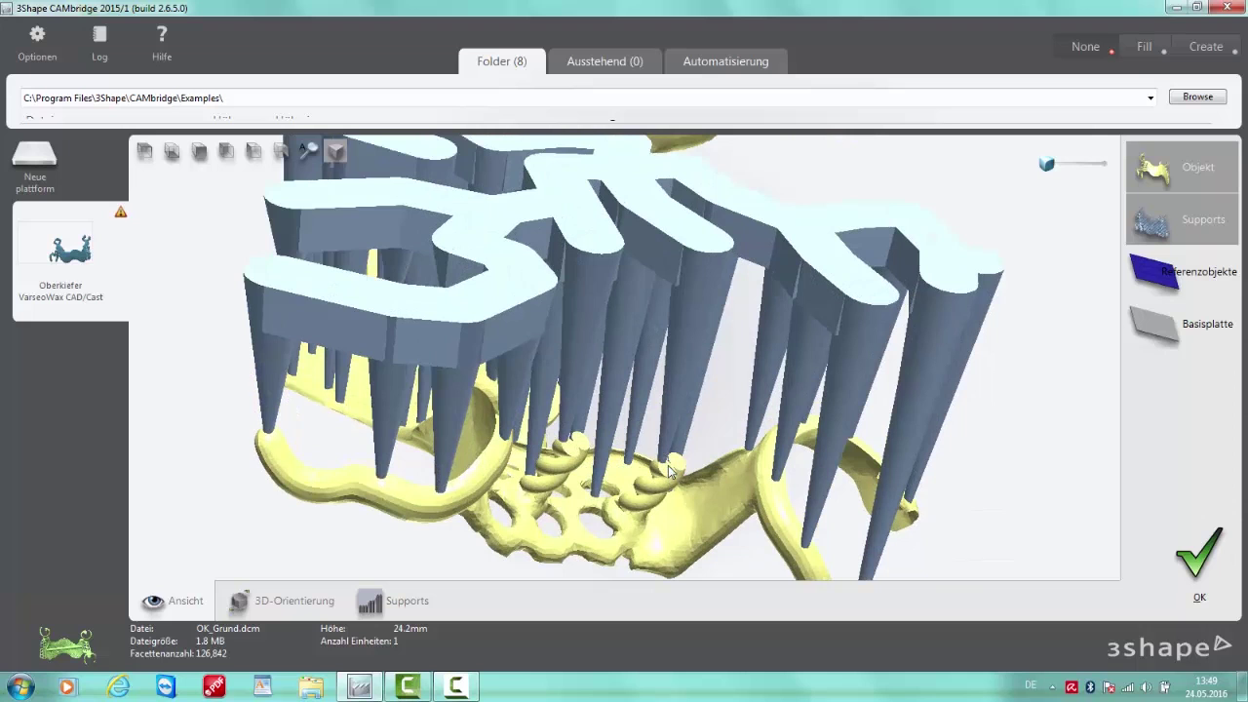
{"action": "scroll", "coordinate": [567, 446], "scroll_direction": "down", "scroll_amount": 4}
{"action": "right_click_drag", "start_coordinate": [565, 455], "coordinate": [554, 431]}
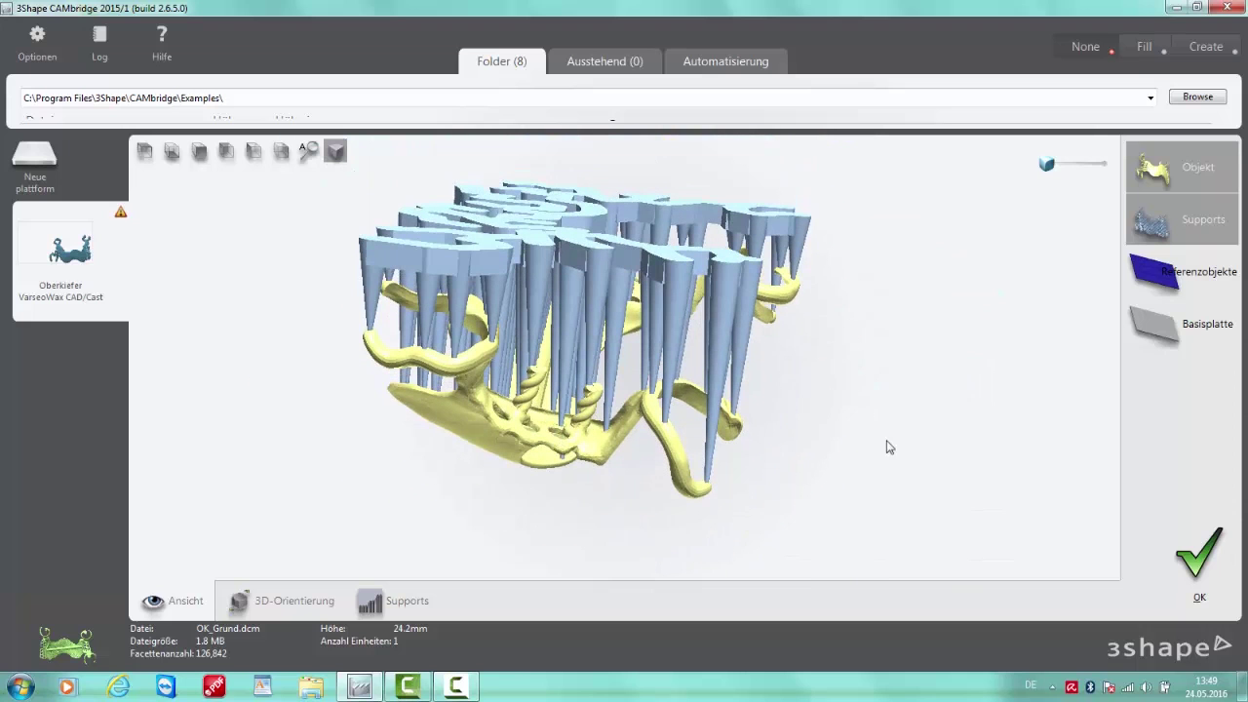
{"action": "right_click_drag", "start_coordinate": [1033, 492], "coordinate": [919, 492]}
{"action": "left_click", "coordinate": [1198, 555]}
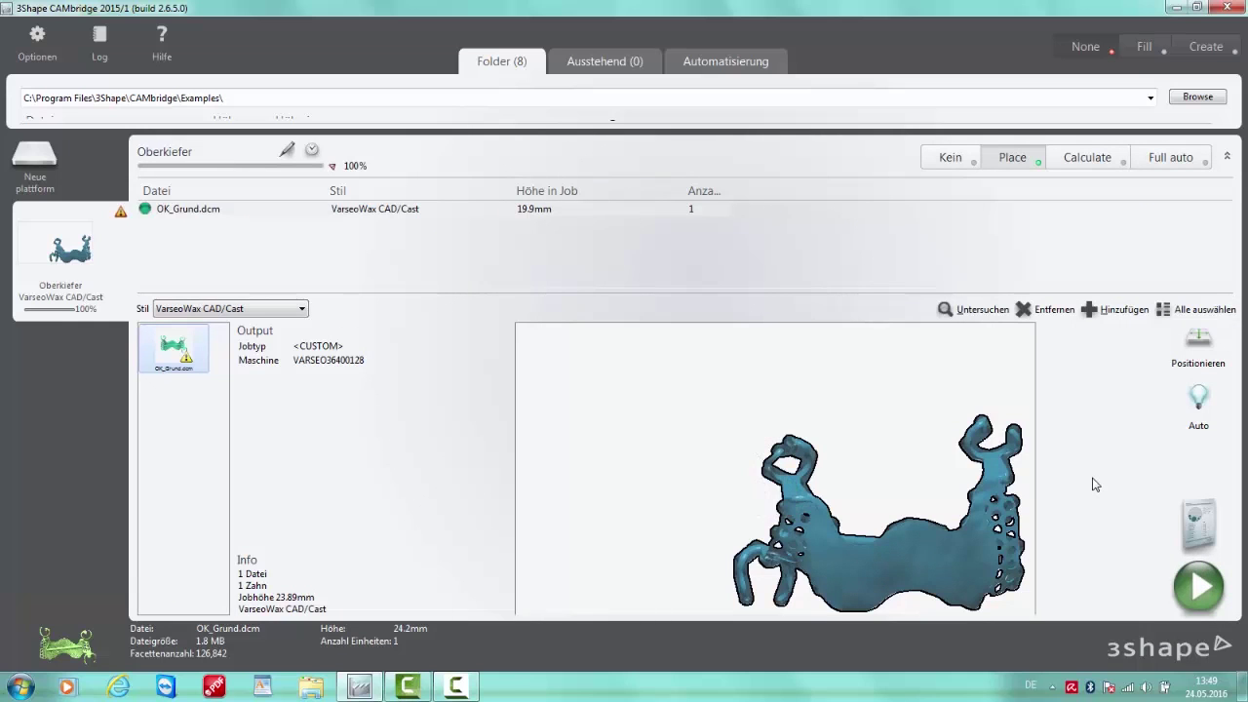
Produce the job and save the output as the tar file Oberkiefer on the removable drive D:
{"action": "left_click", "coordinate": [1189, 587]}
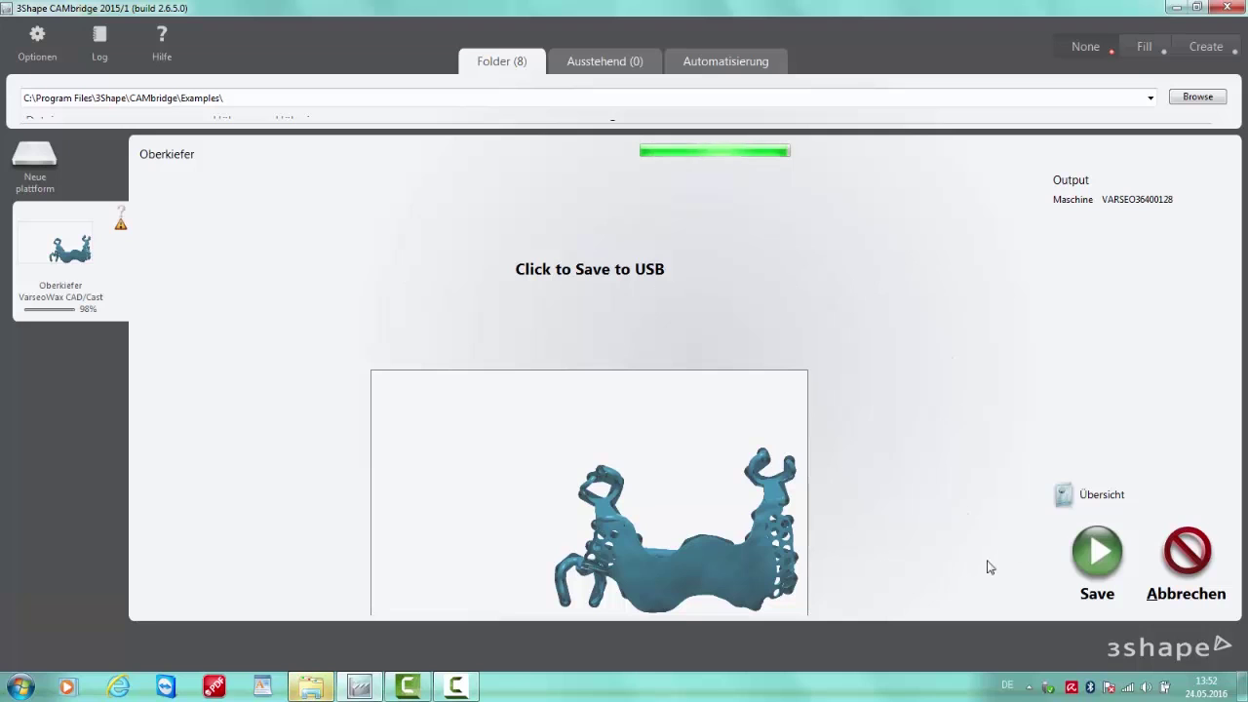
{"action": "left_click", "coordinate": [1094, 557]}
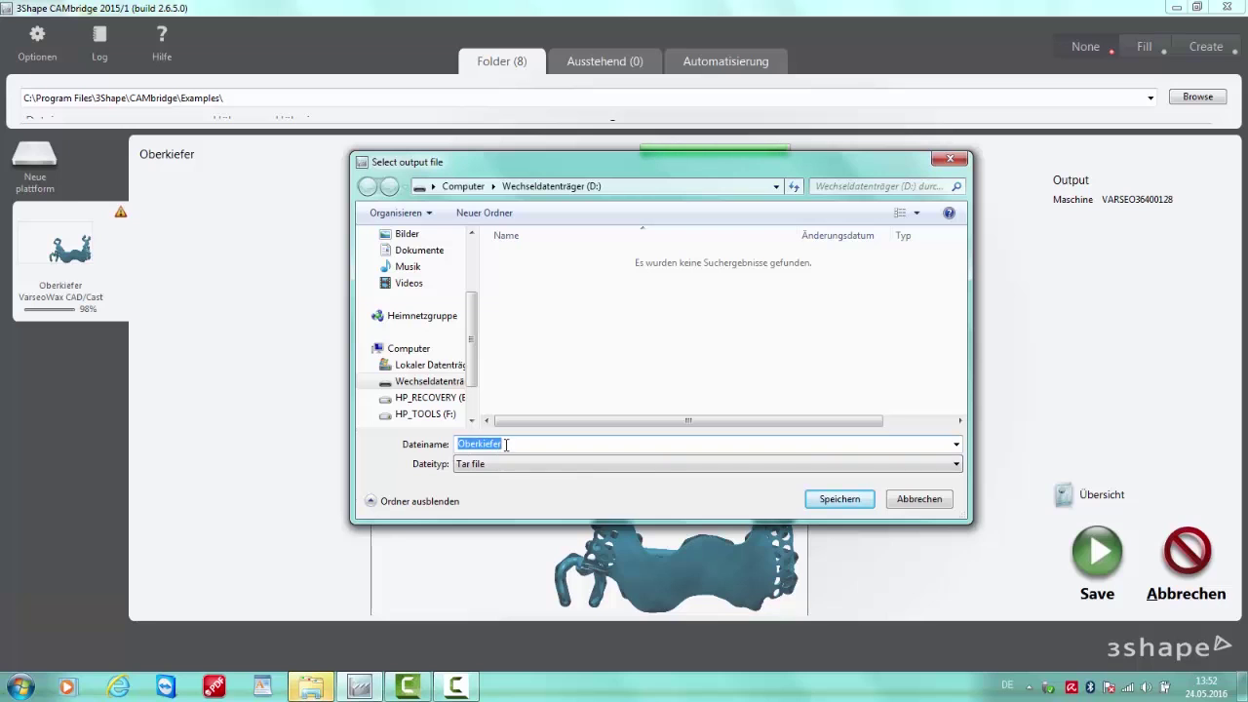
{"action": "left_click", "coordinate": [834, 501]}
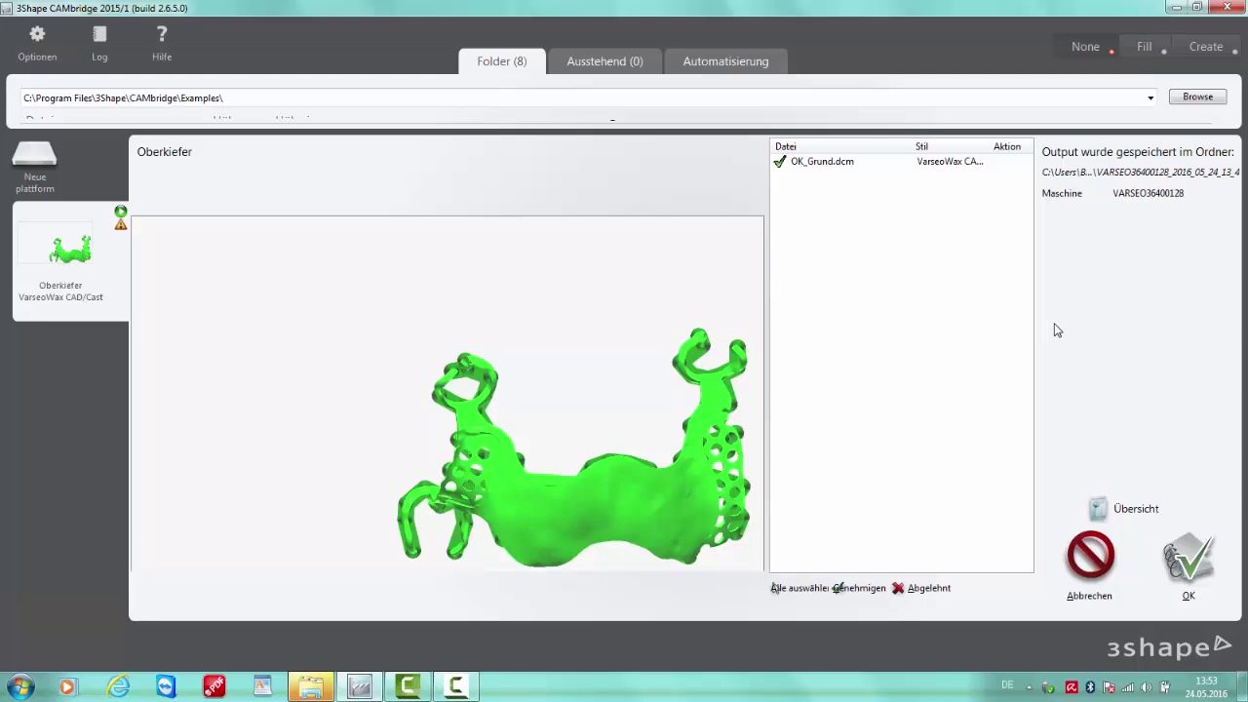
Open the output folder, review the job data in the Overview PDF, and close both windows
{"action": "left_click", "coordinate": [1073, 182]}
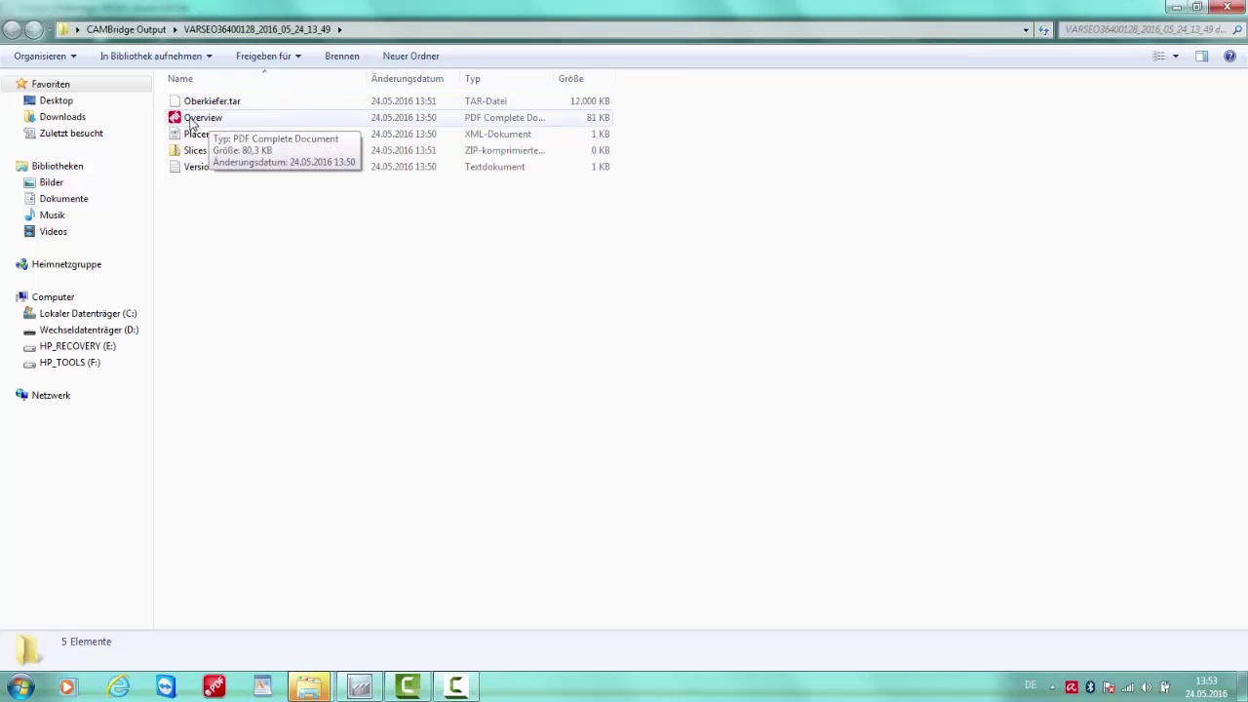
{"action": "double_click", "coordinate": [208, 119]}
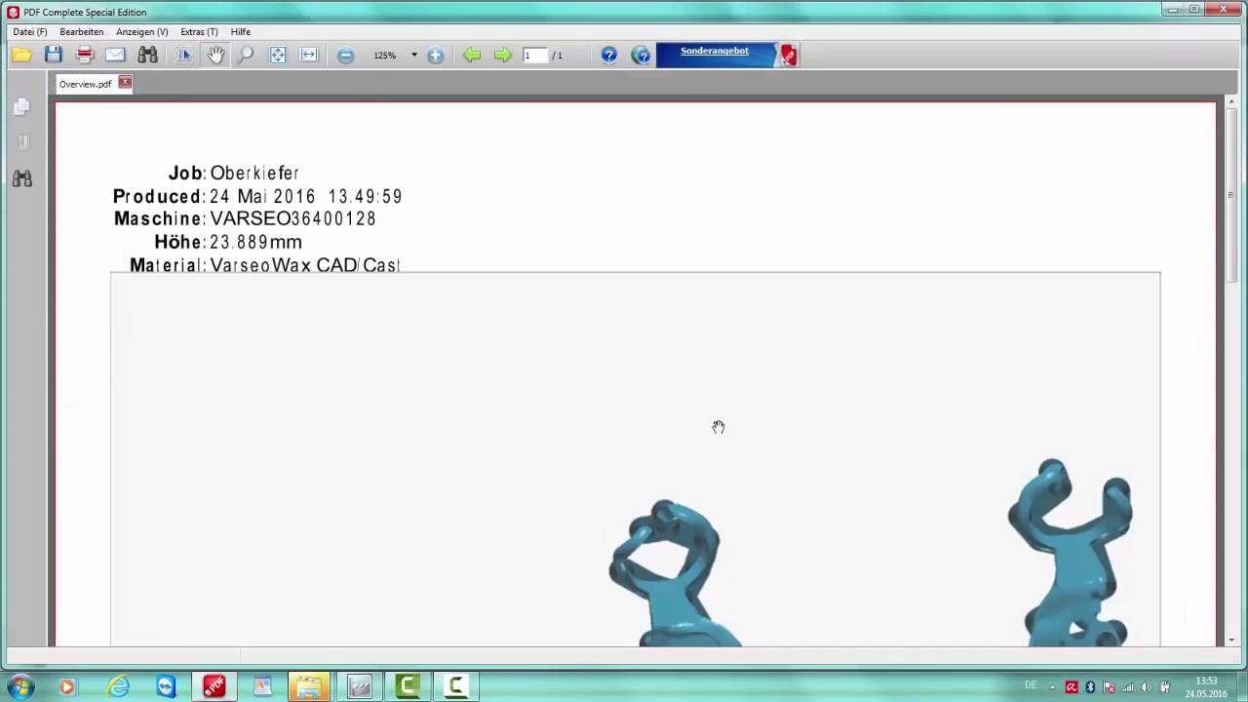
{"action": "scroll", "coordinate": [746, 482], "scroll_direction": "down", "scroll_amount": 3}
{"action": "scroll", "coordinate": [722, 477], "scroll_direction": "up", "scroll_amount": 3}
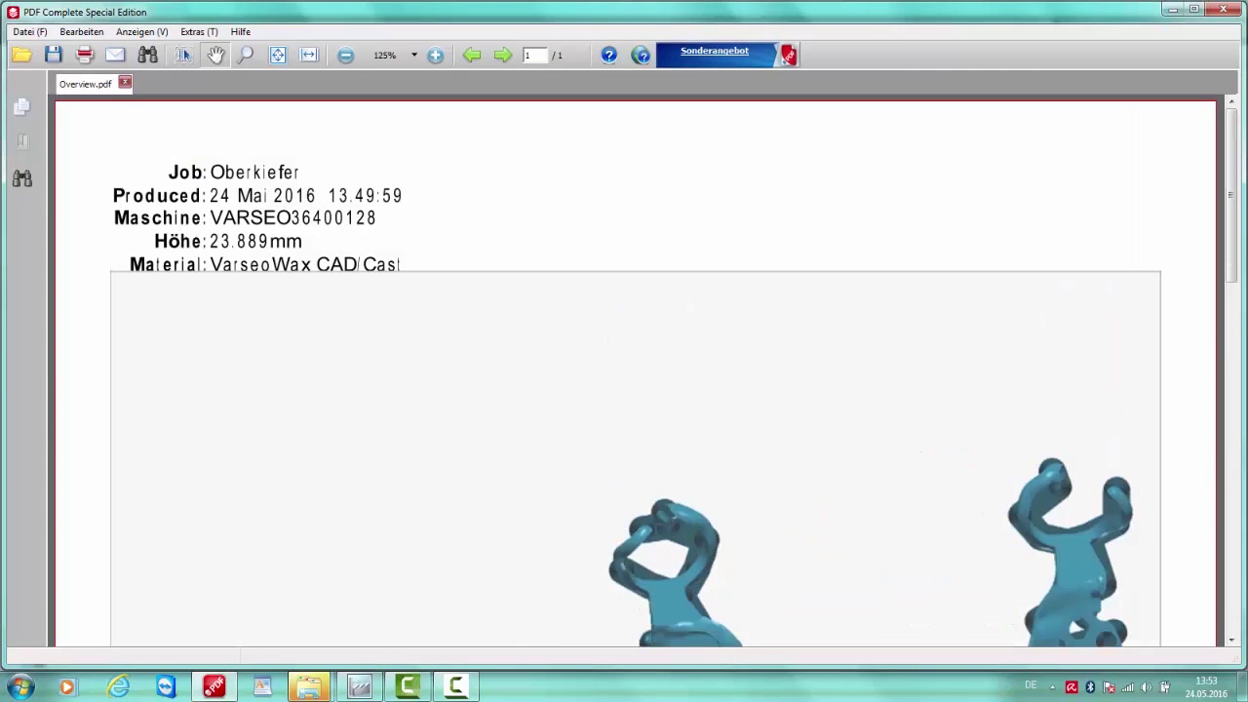
{"action": "left_click", "coordinate": [1221, 9]}
{"action": "left_click", "coordinate": [1218, 9]}
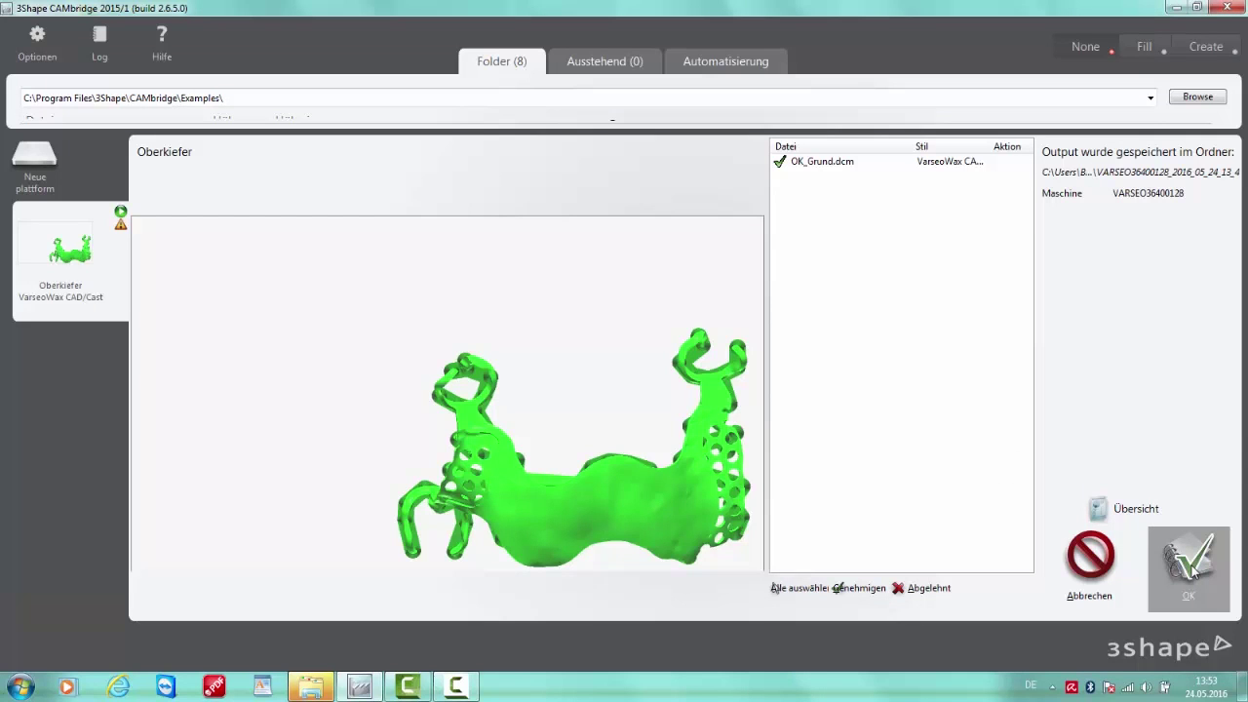
Confirm the produced Oberkiefer job
{"action": "left_click", "coordinate": [1201, 571]}
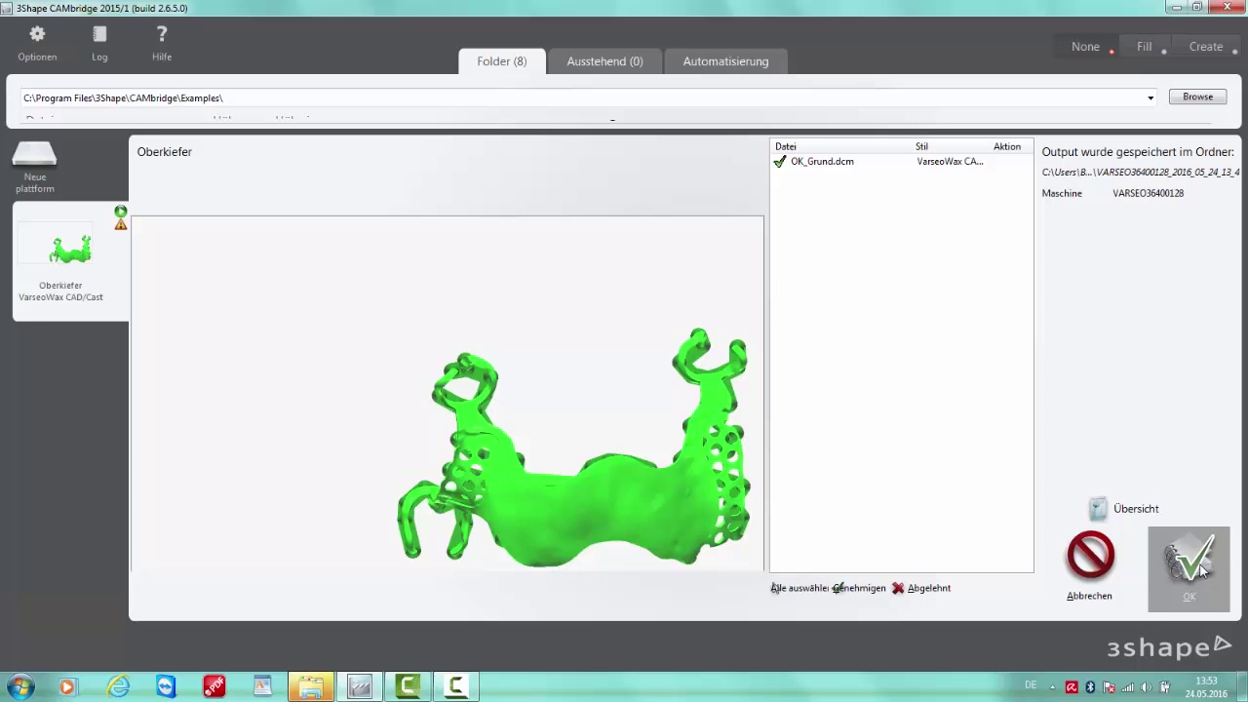